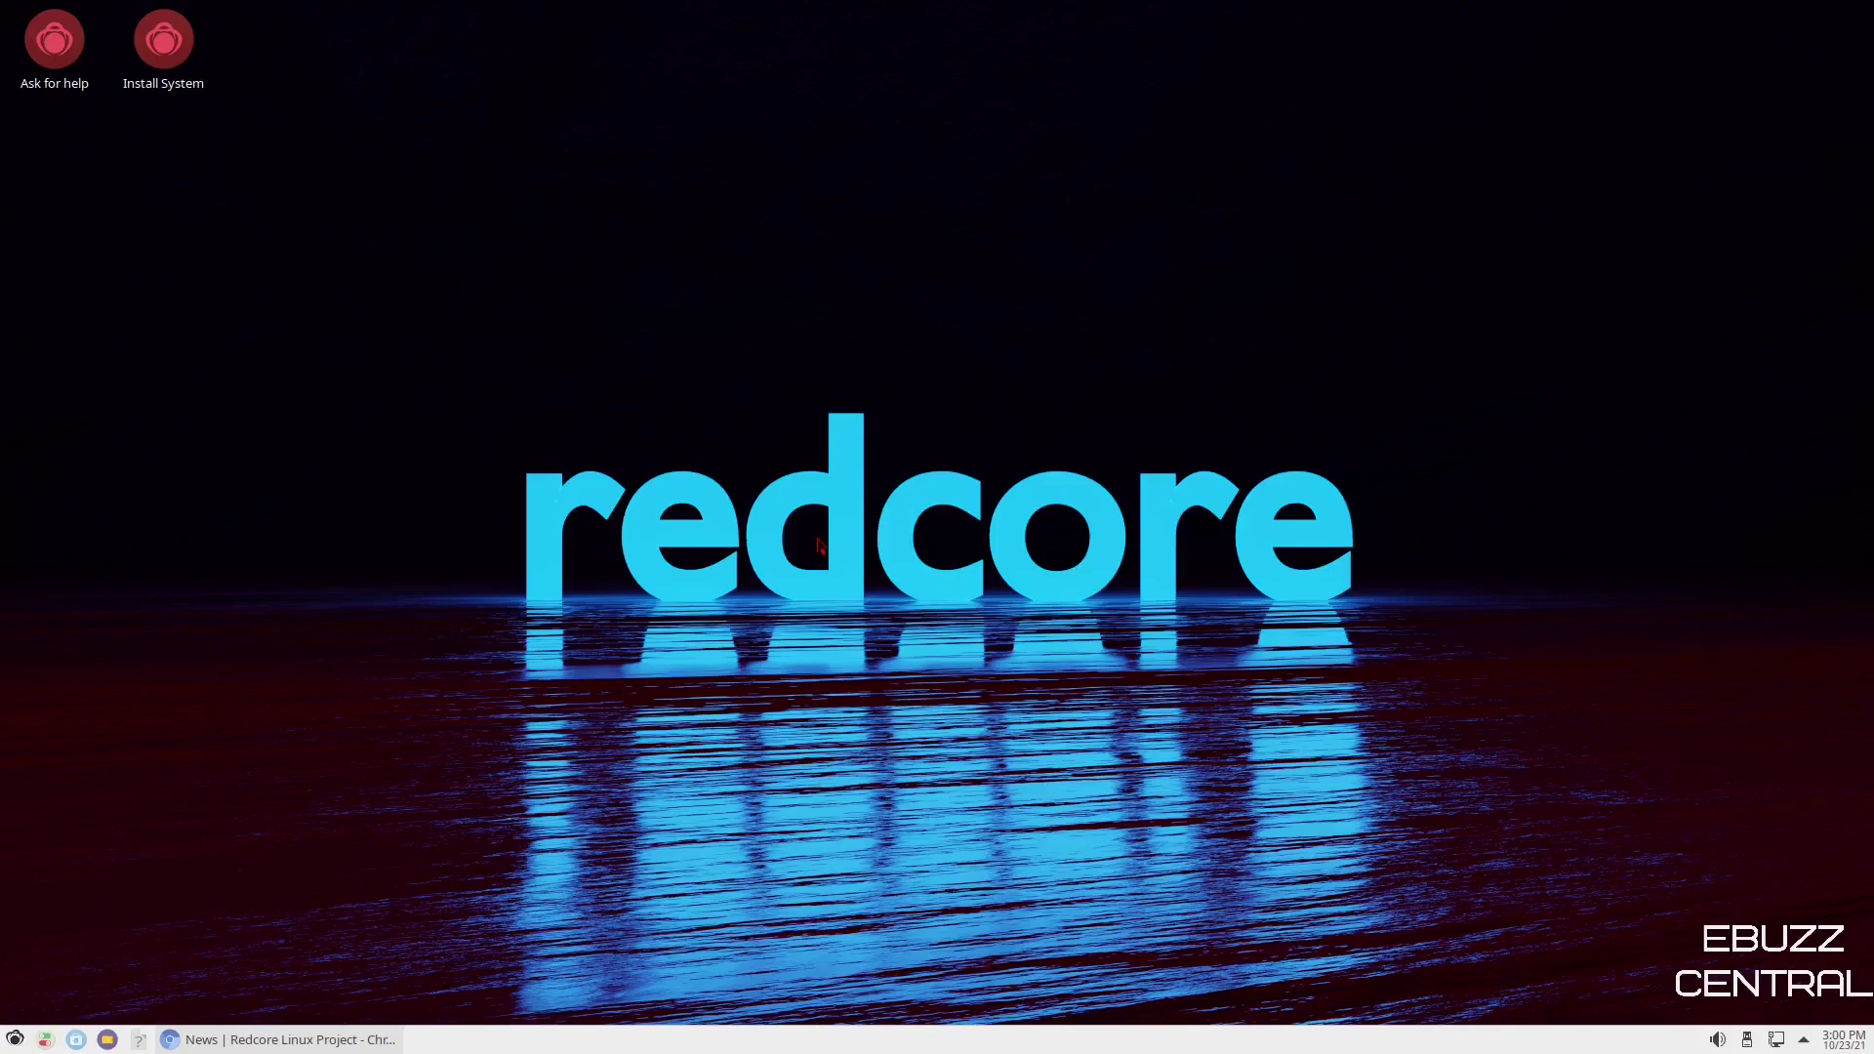
Restore the Redcore Linux site in Chromium, browse its Home page, then open the bug-reporting link.
left_click(274, 1041)
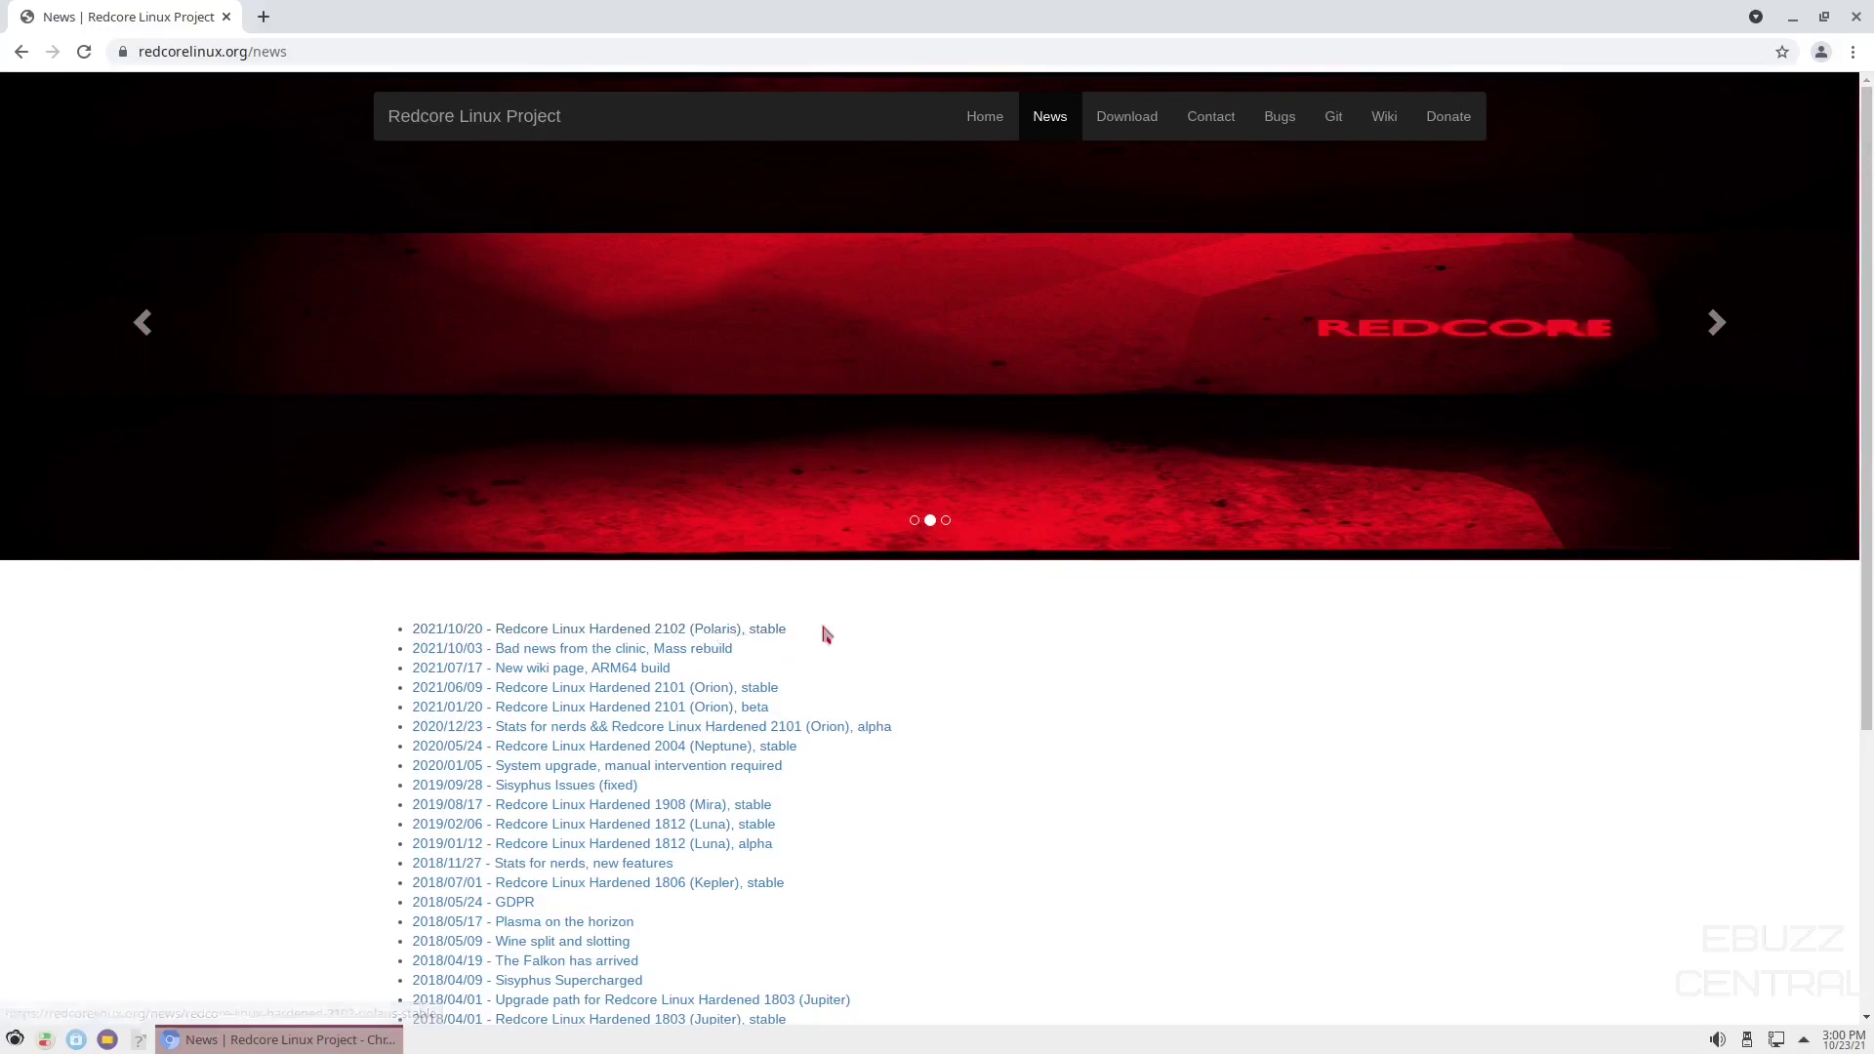
left_click(981, 129)
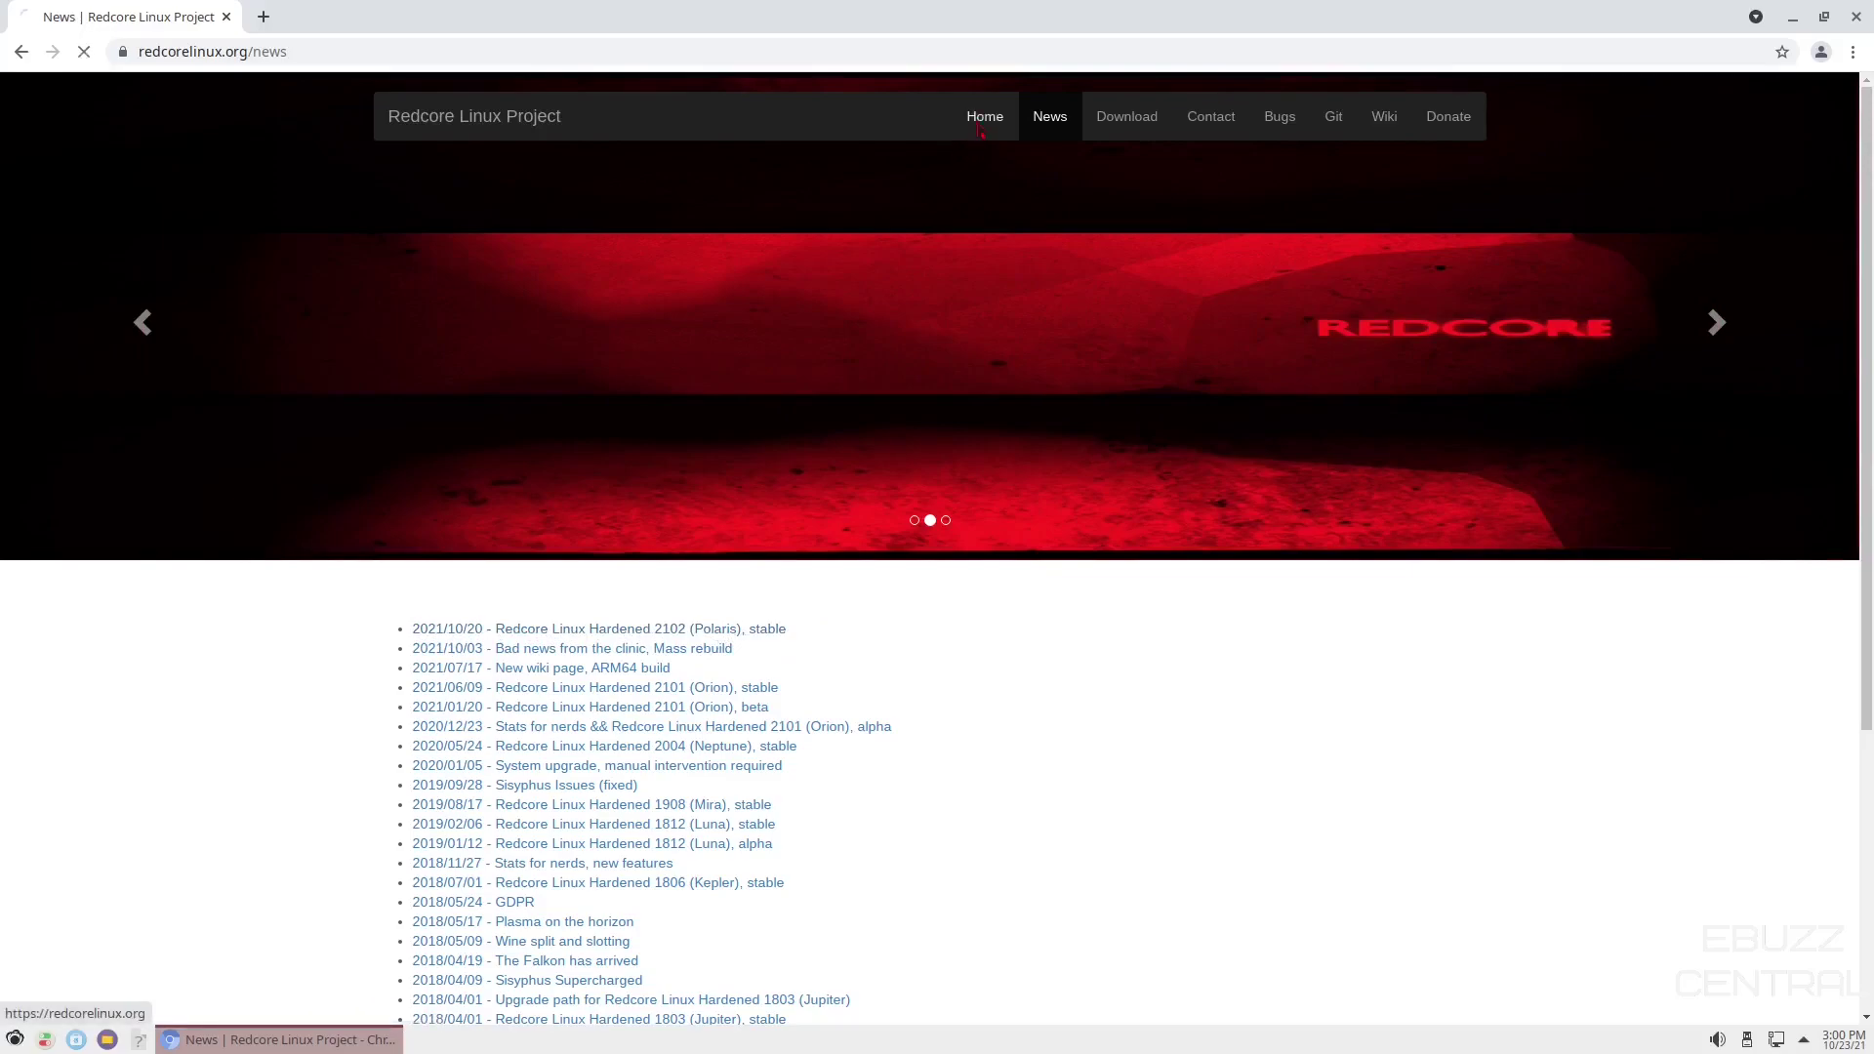
scroll(883, 548, "down", 2)
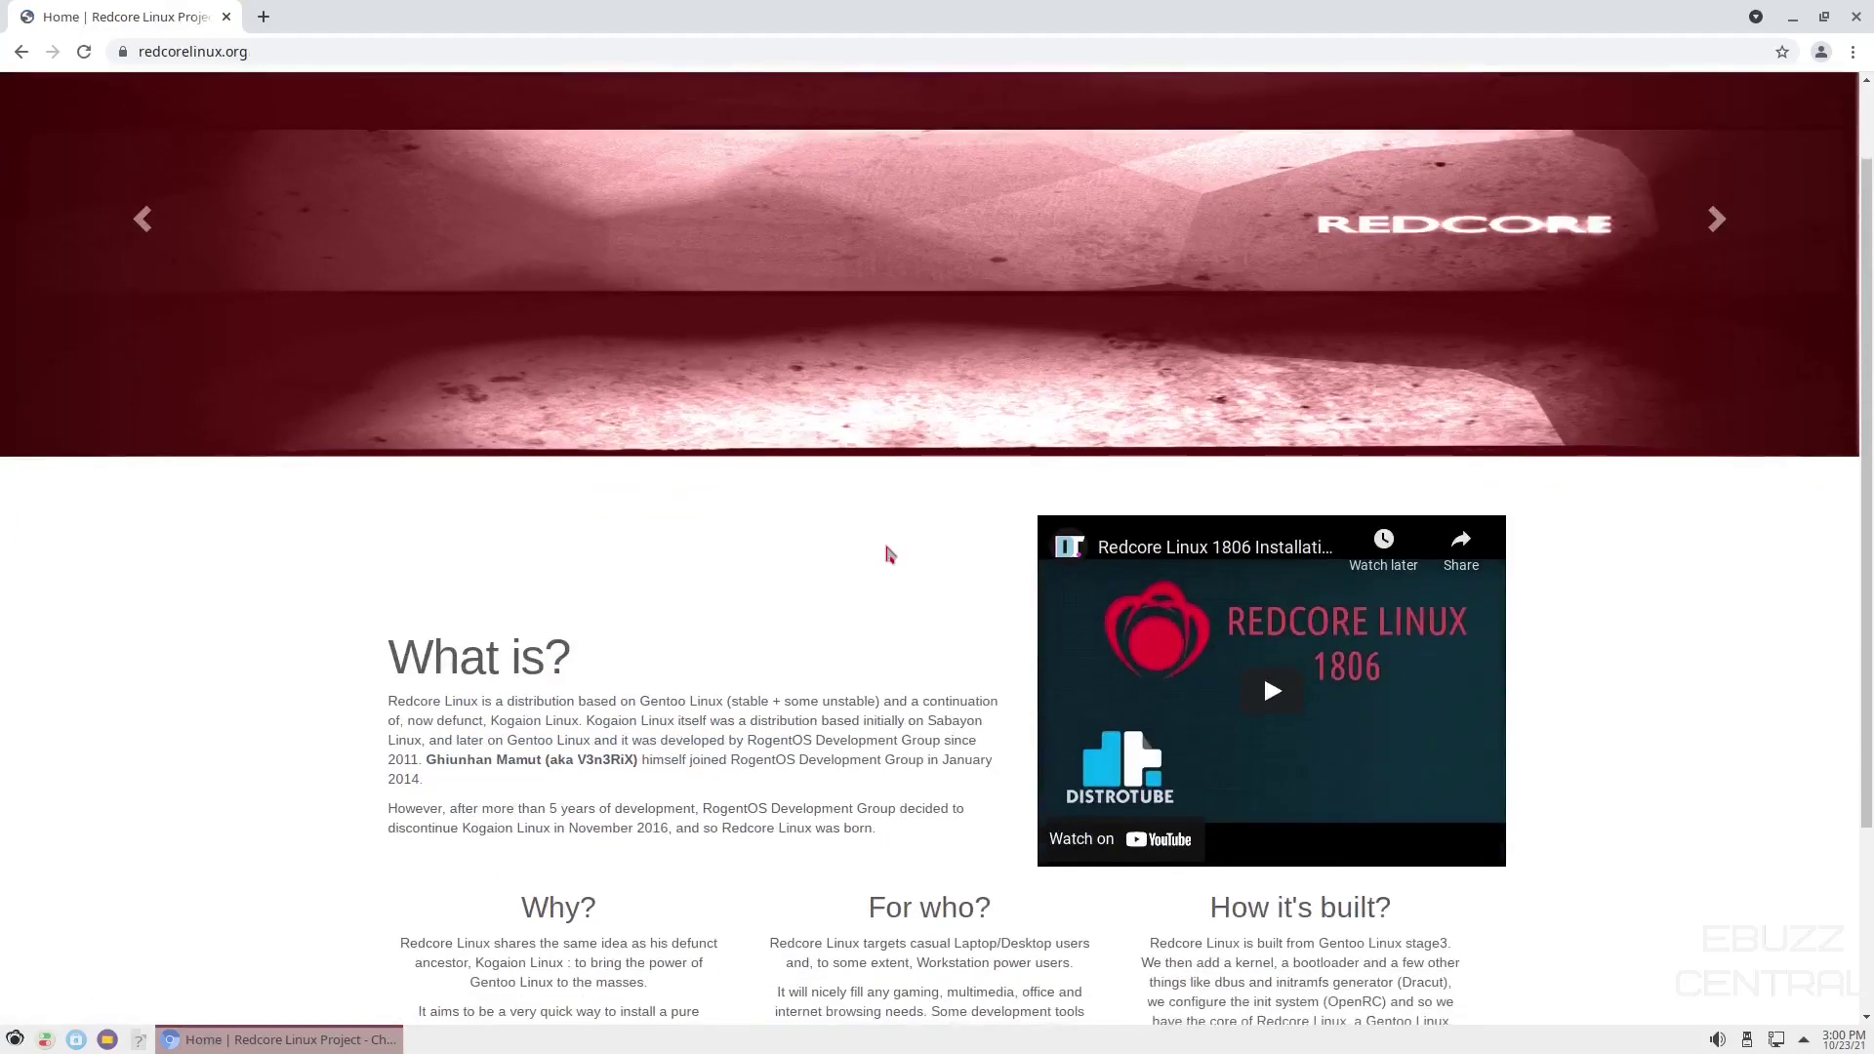
scroll(898, 558, "down", 3)
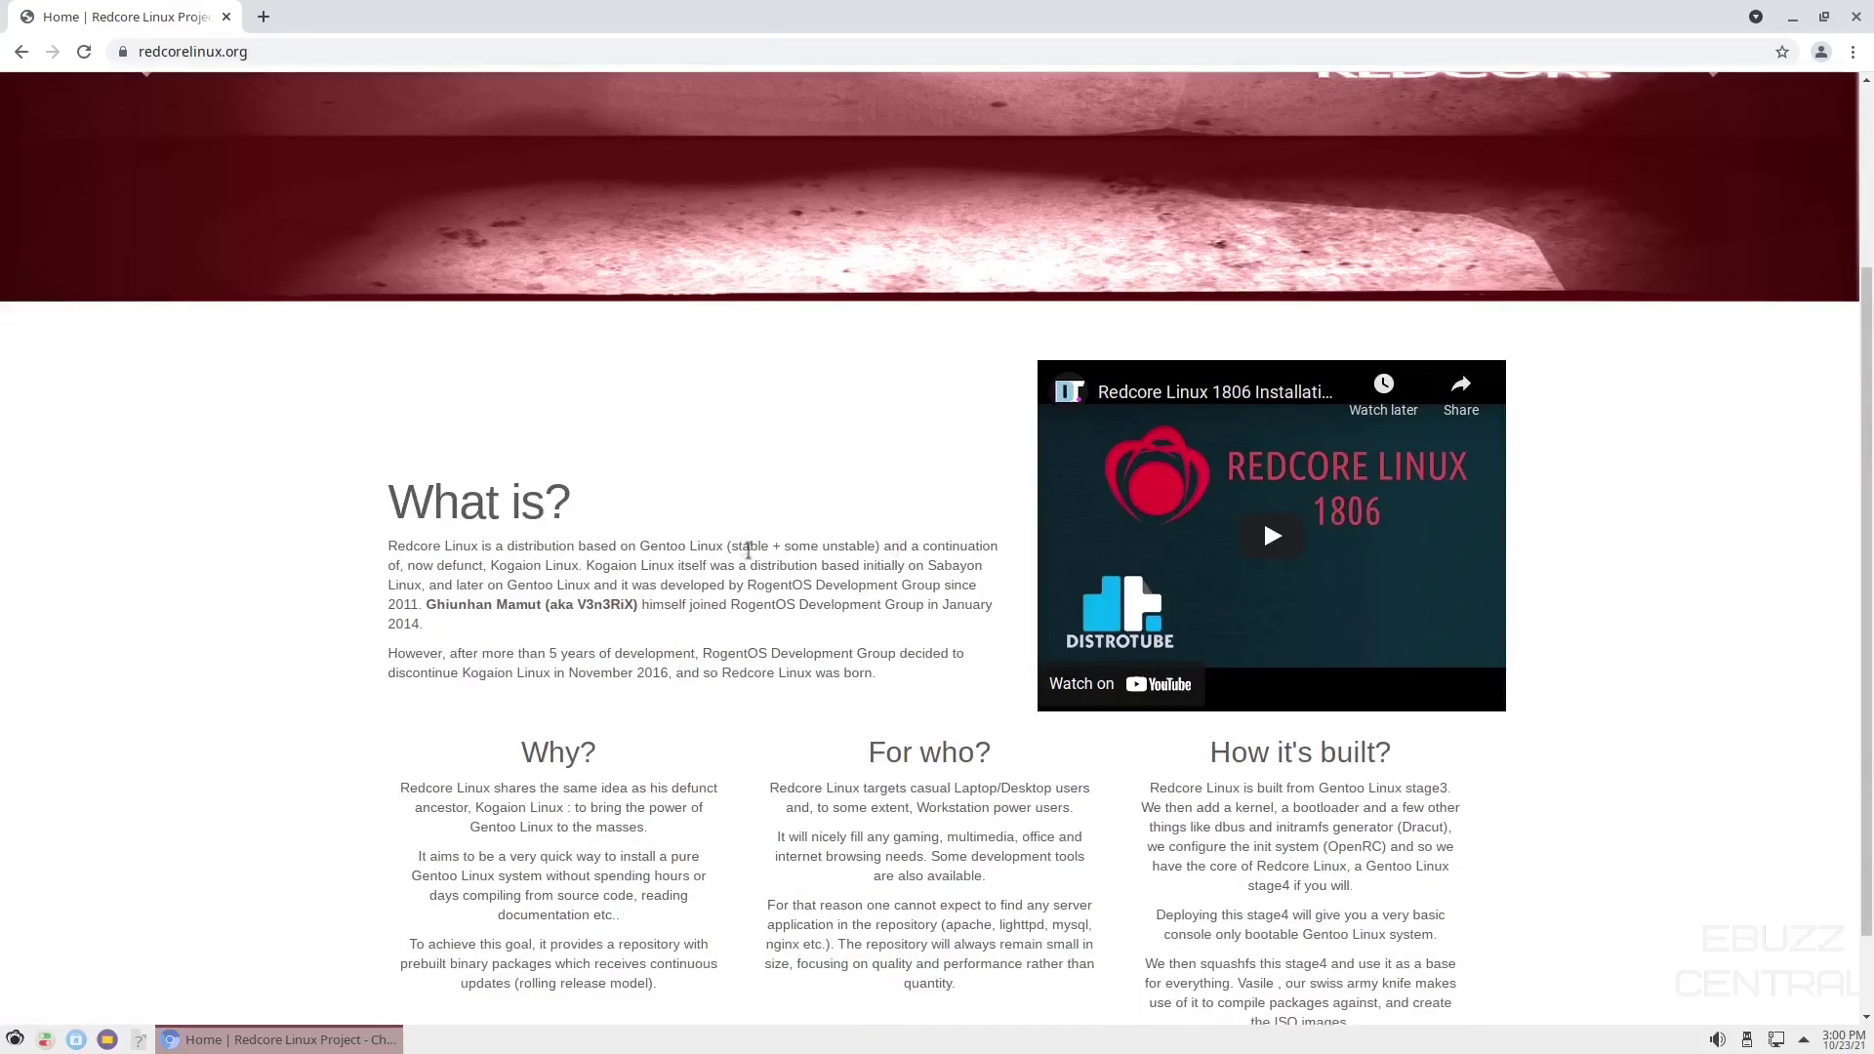
scroll(752, 547, "down", 2)
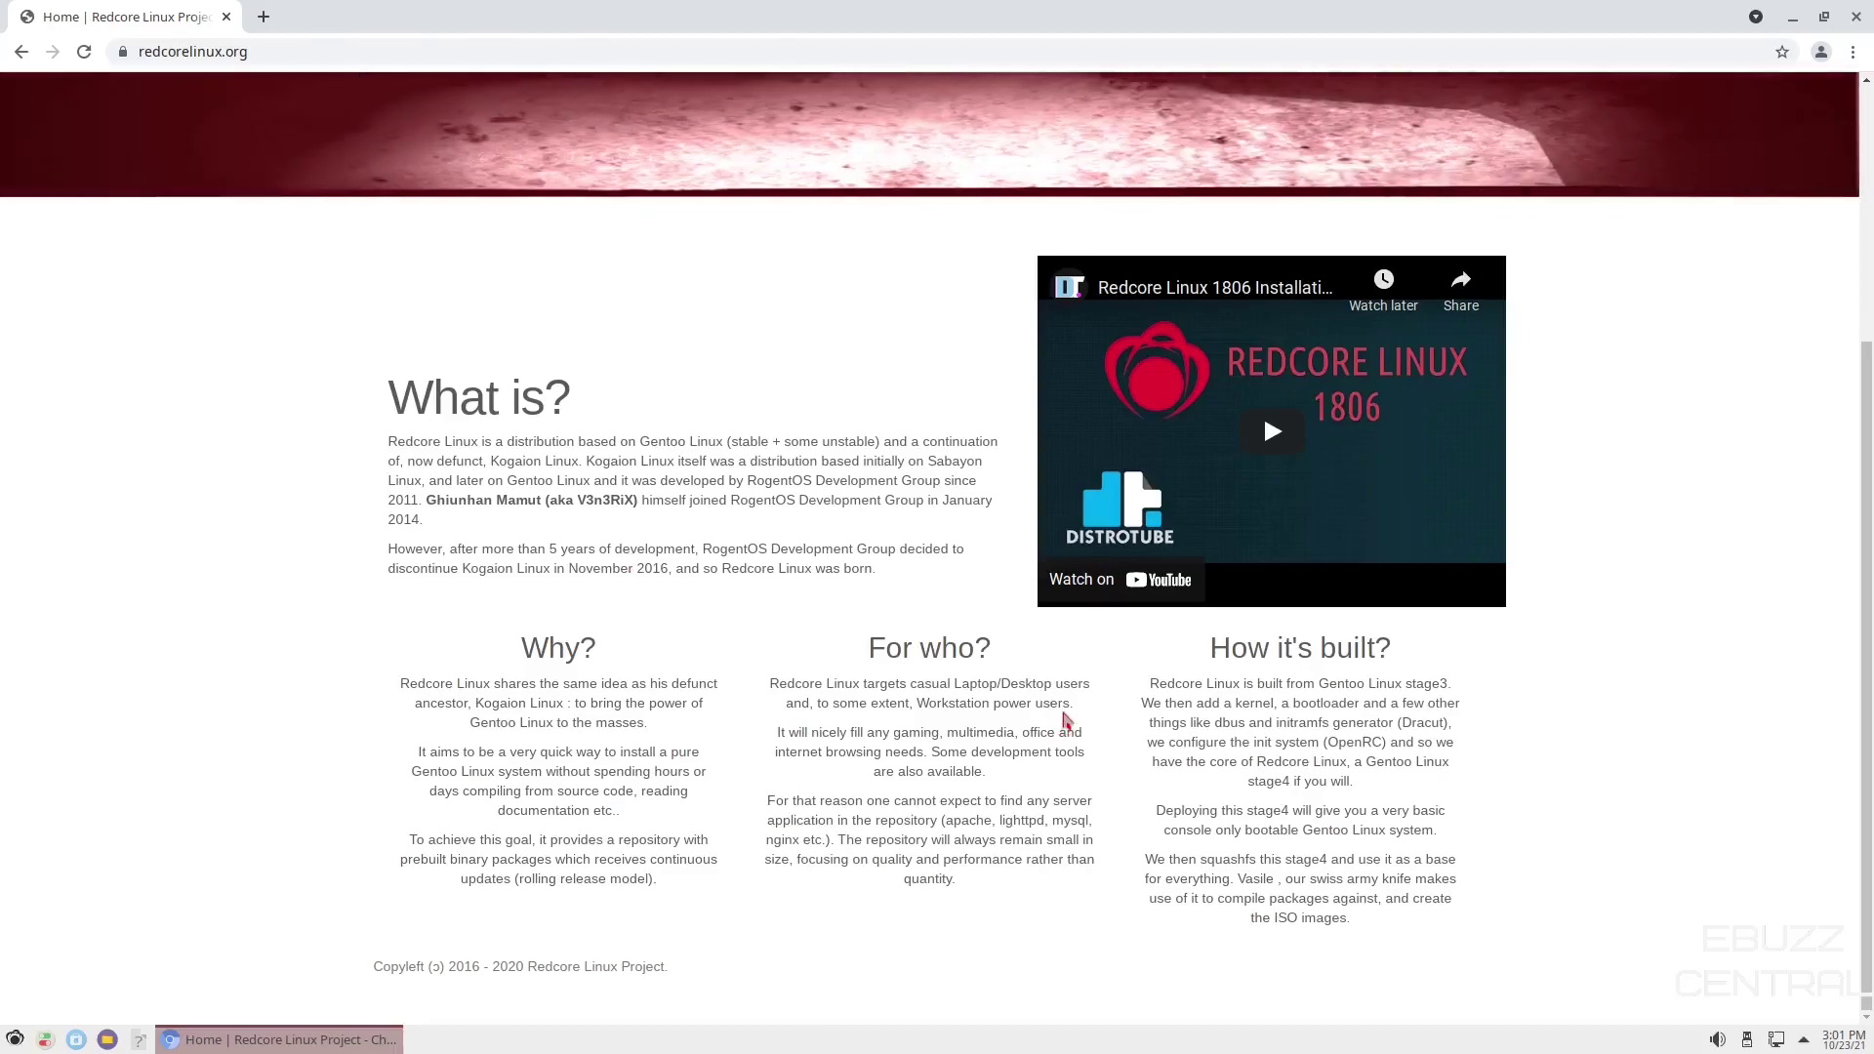
scroll(1066, 718, "up", 4)
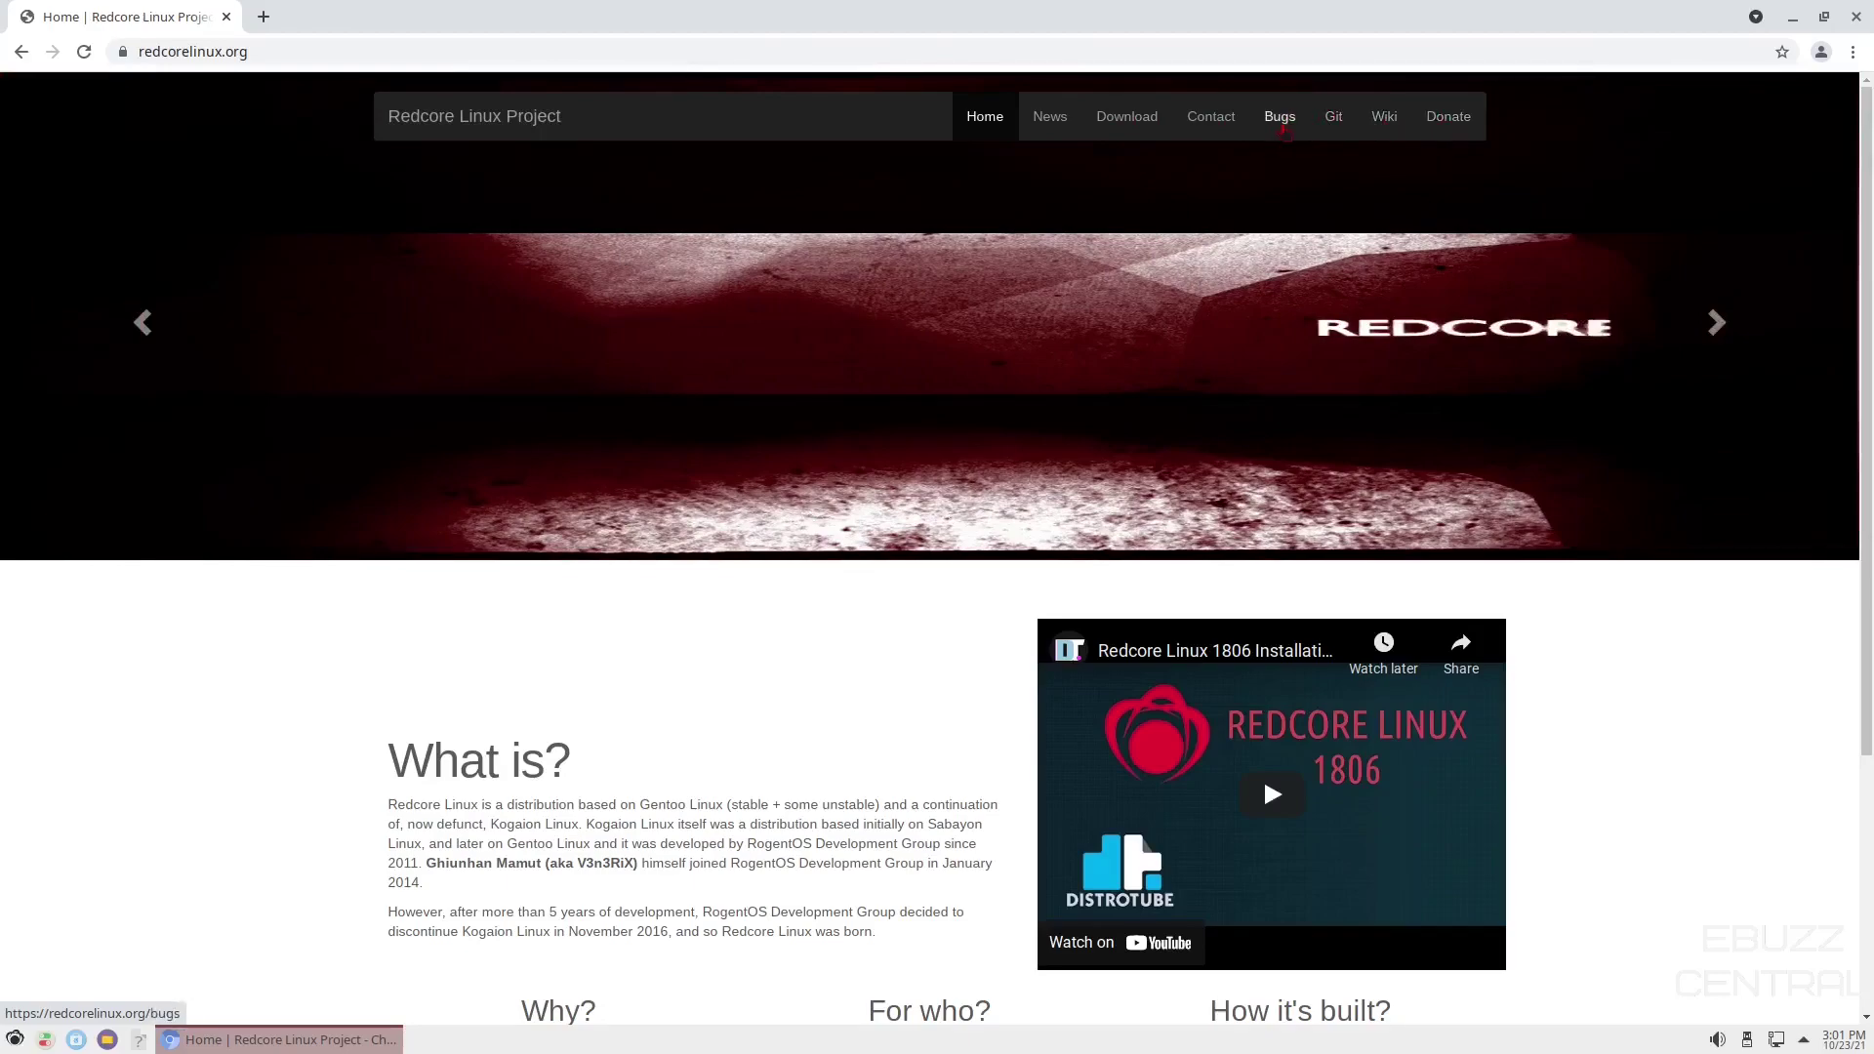
left_click(1275, 127)
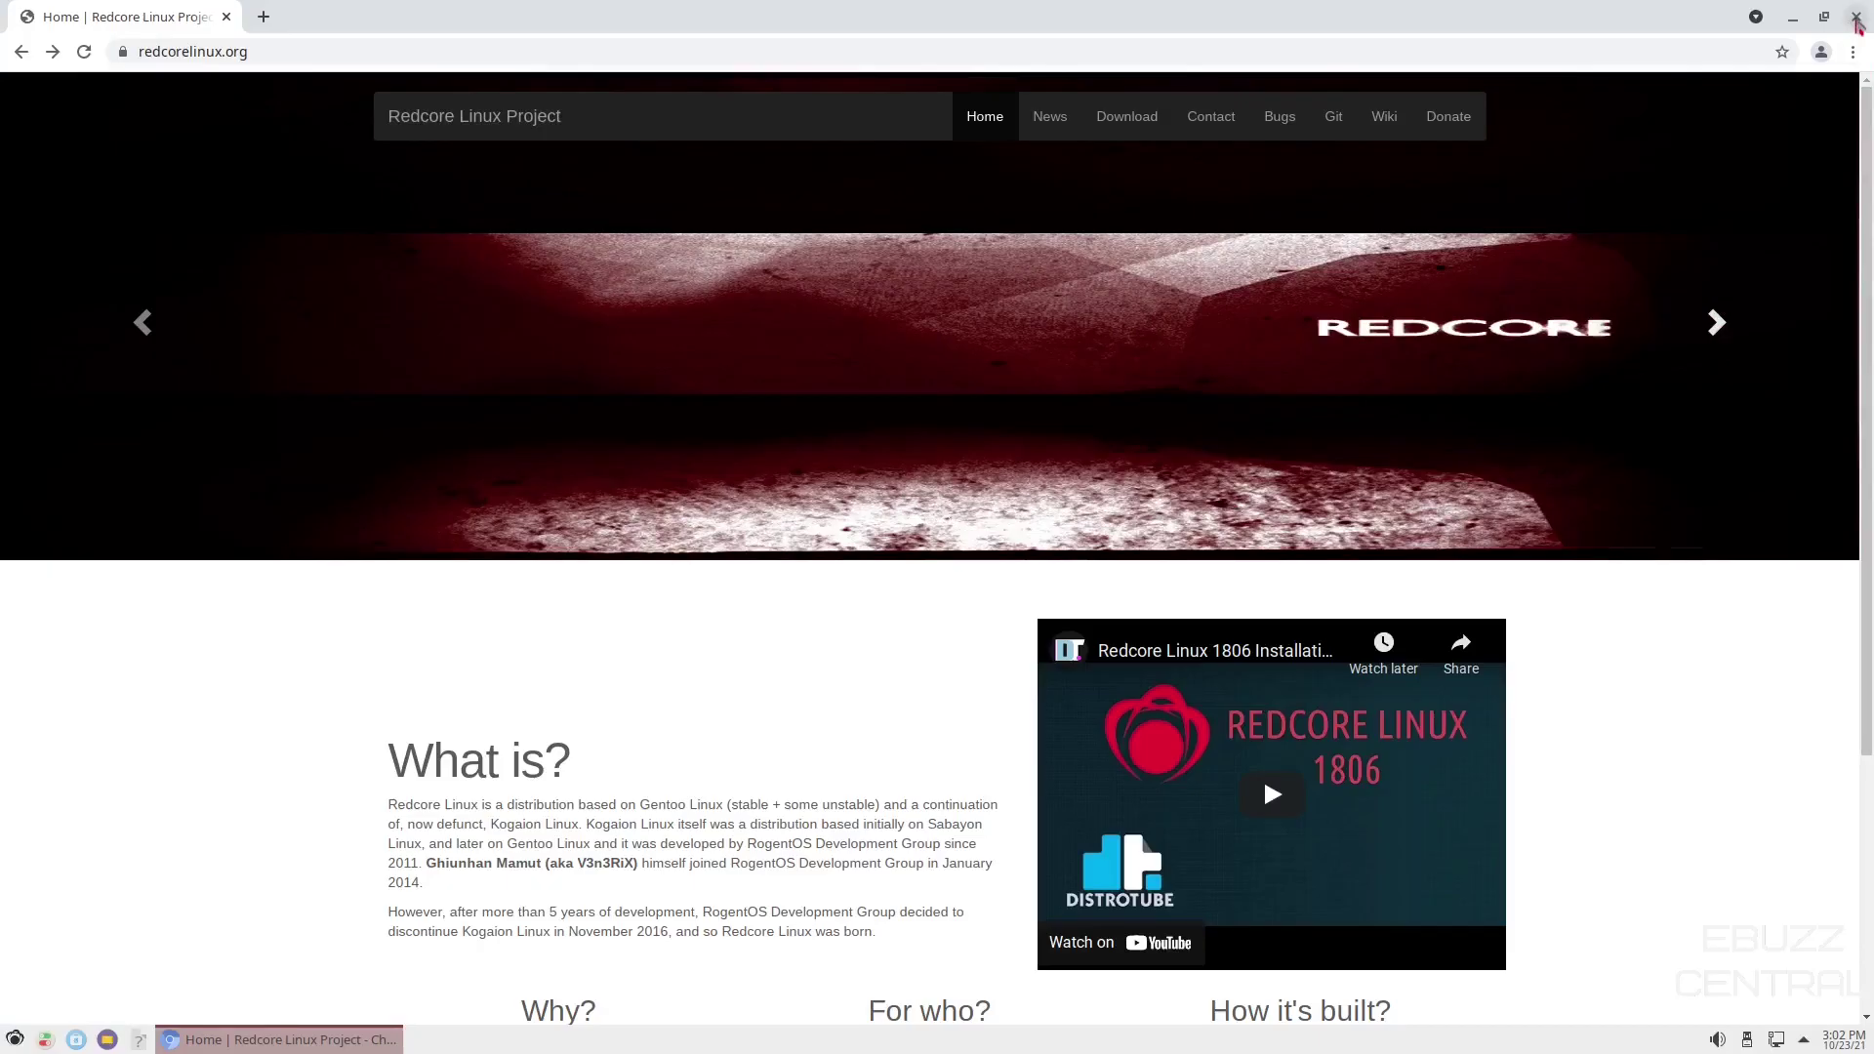
Close the Chromium window showing the Redcore website.
left_click(1856, 16)
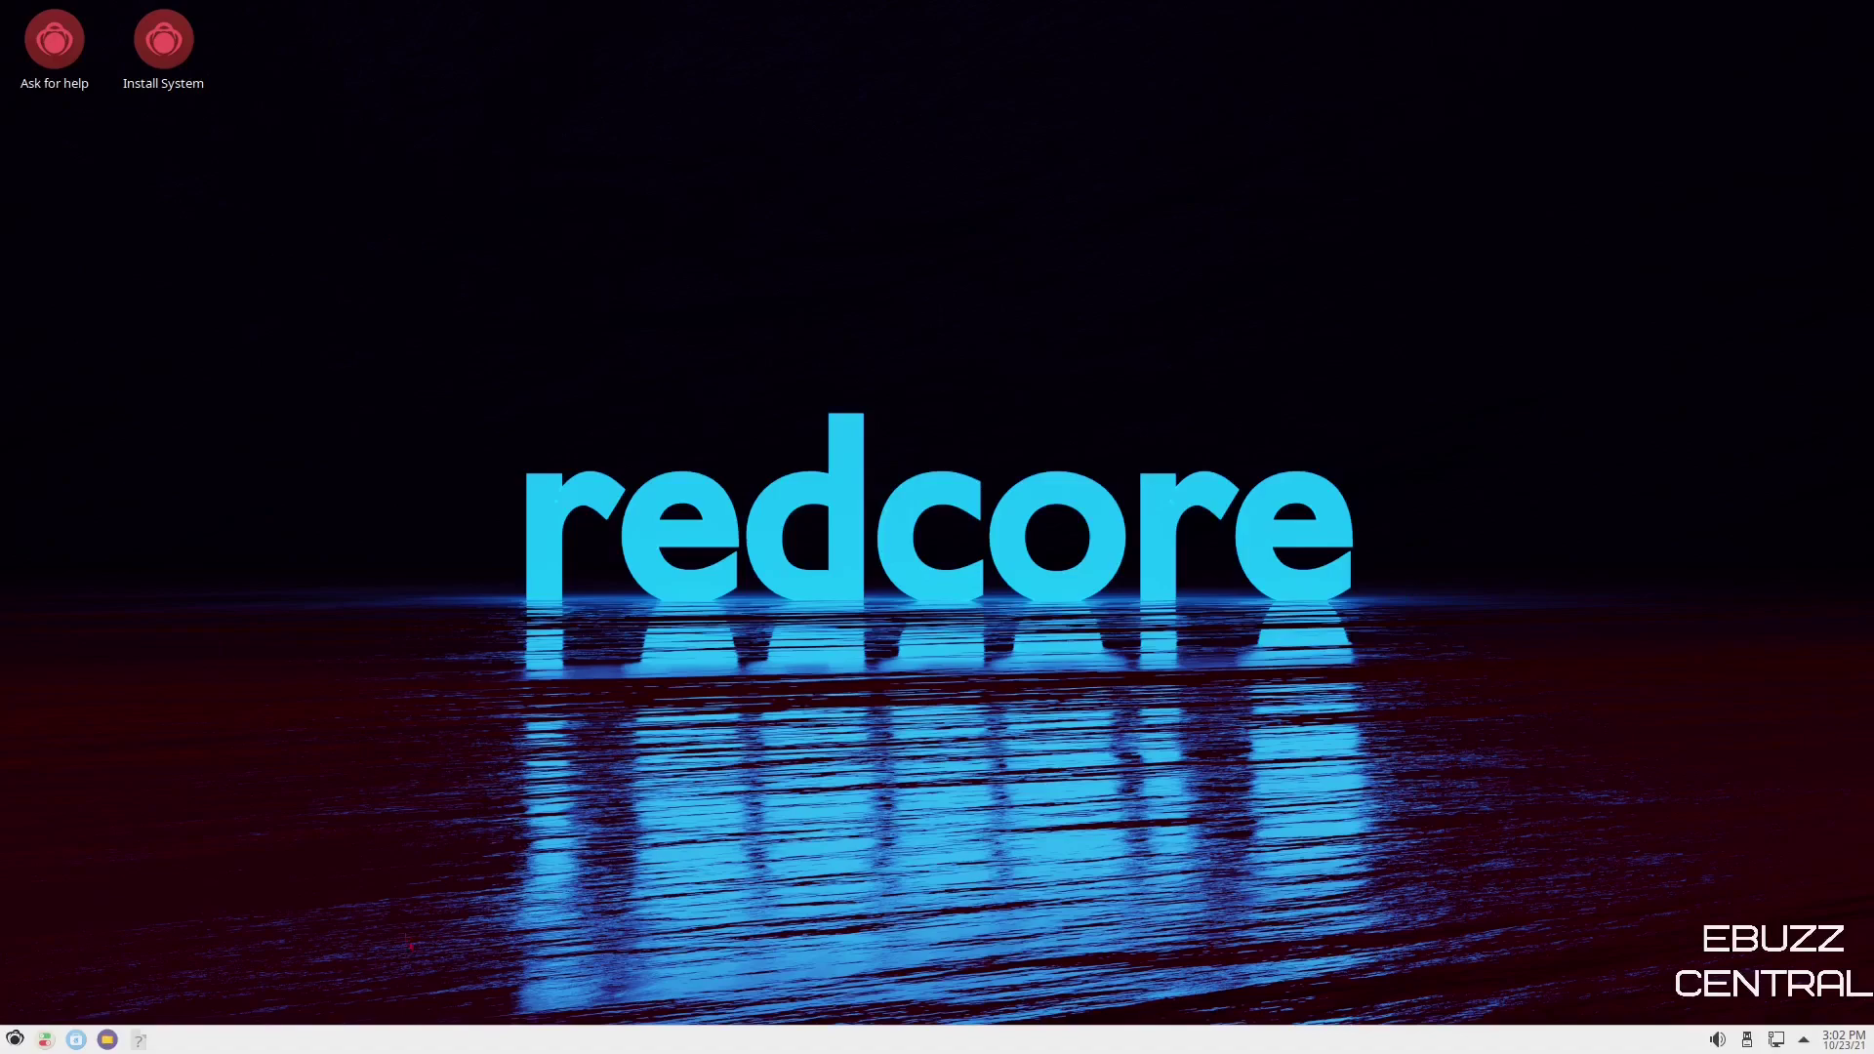
right_click(928, 372)
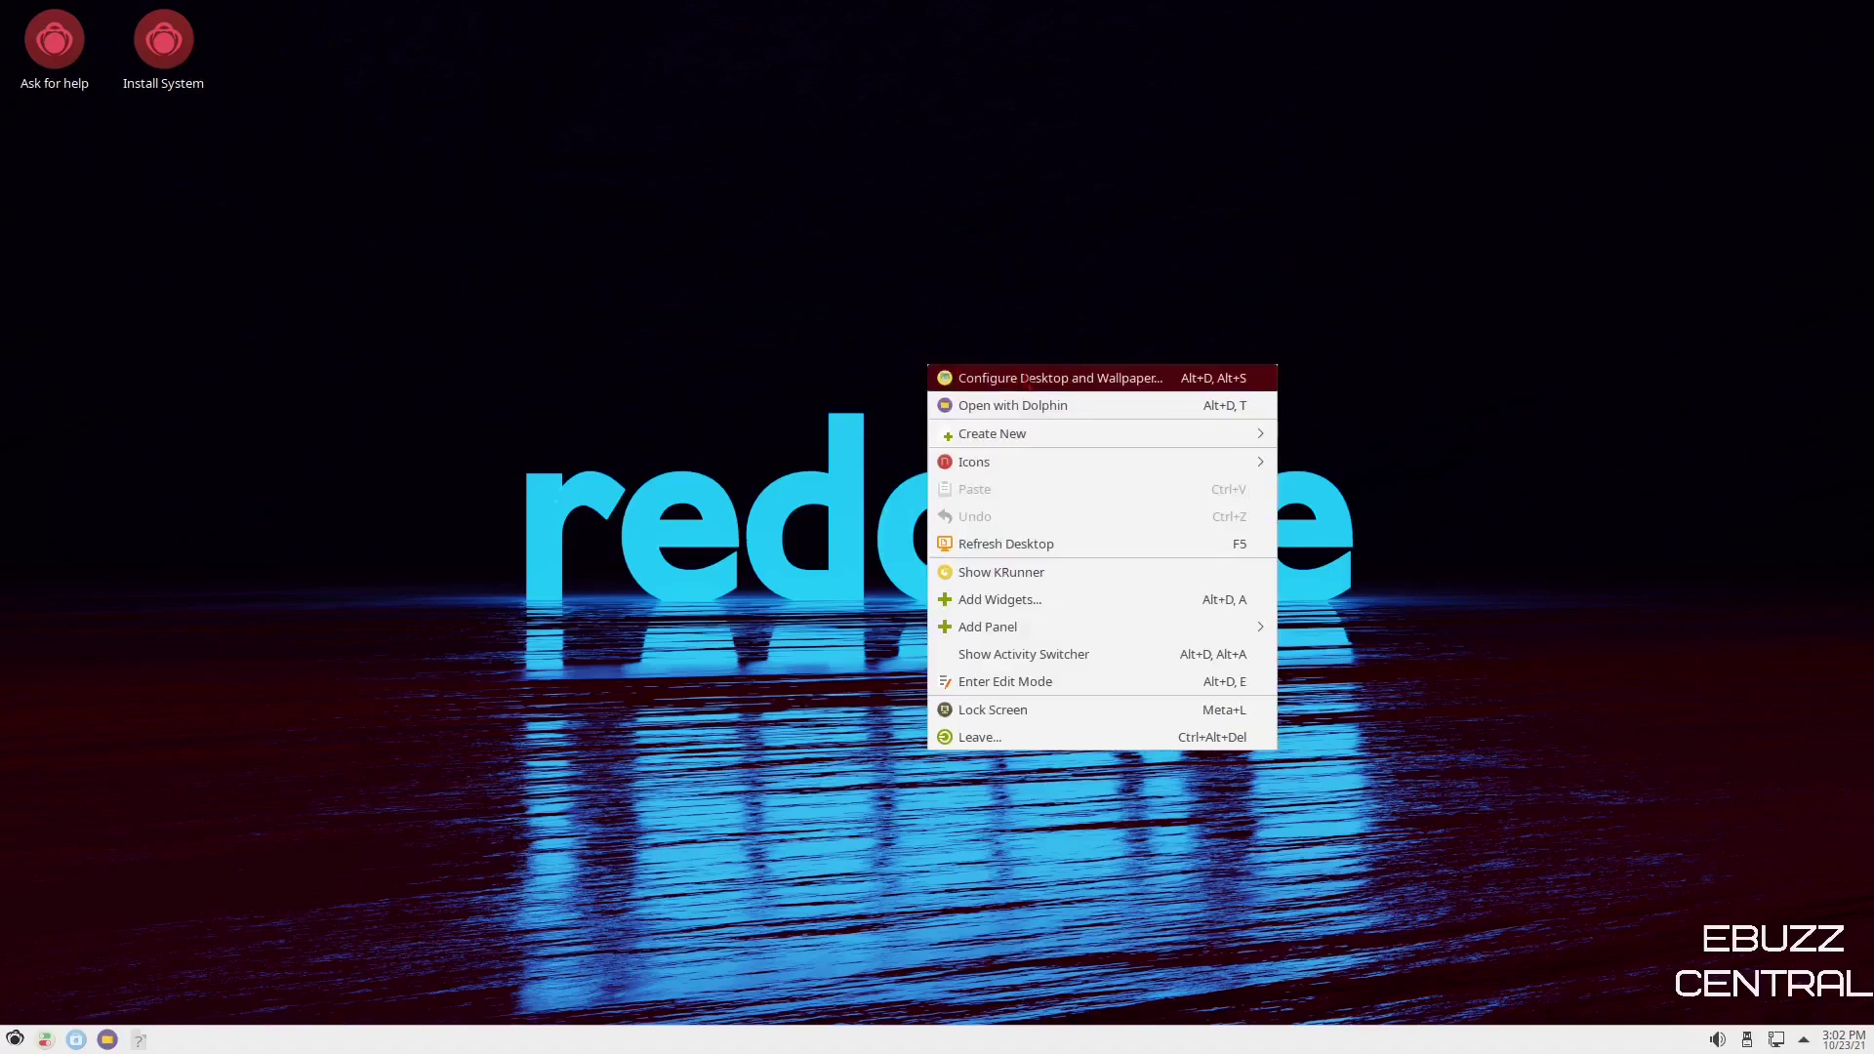
left_click(1064, 378)
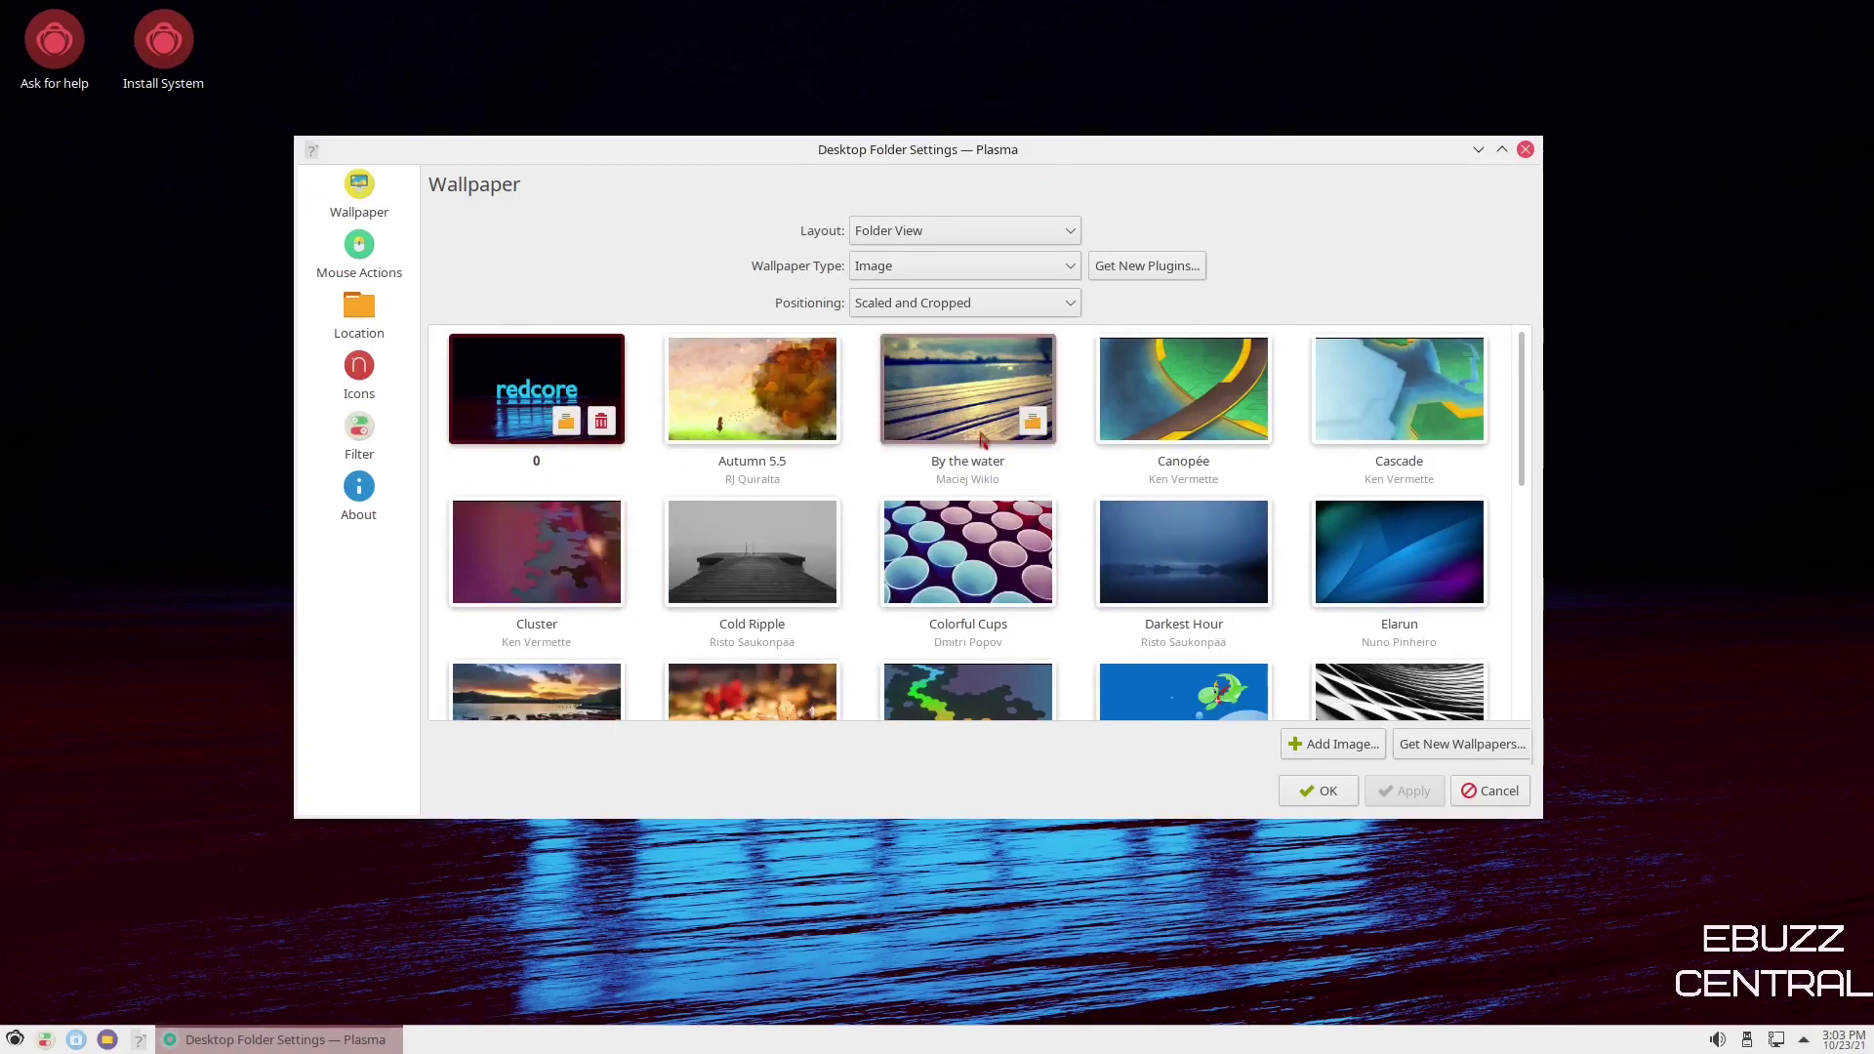
scroll(983, 439, "down", 10)
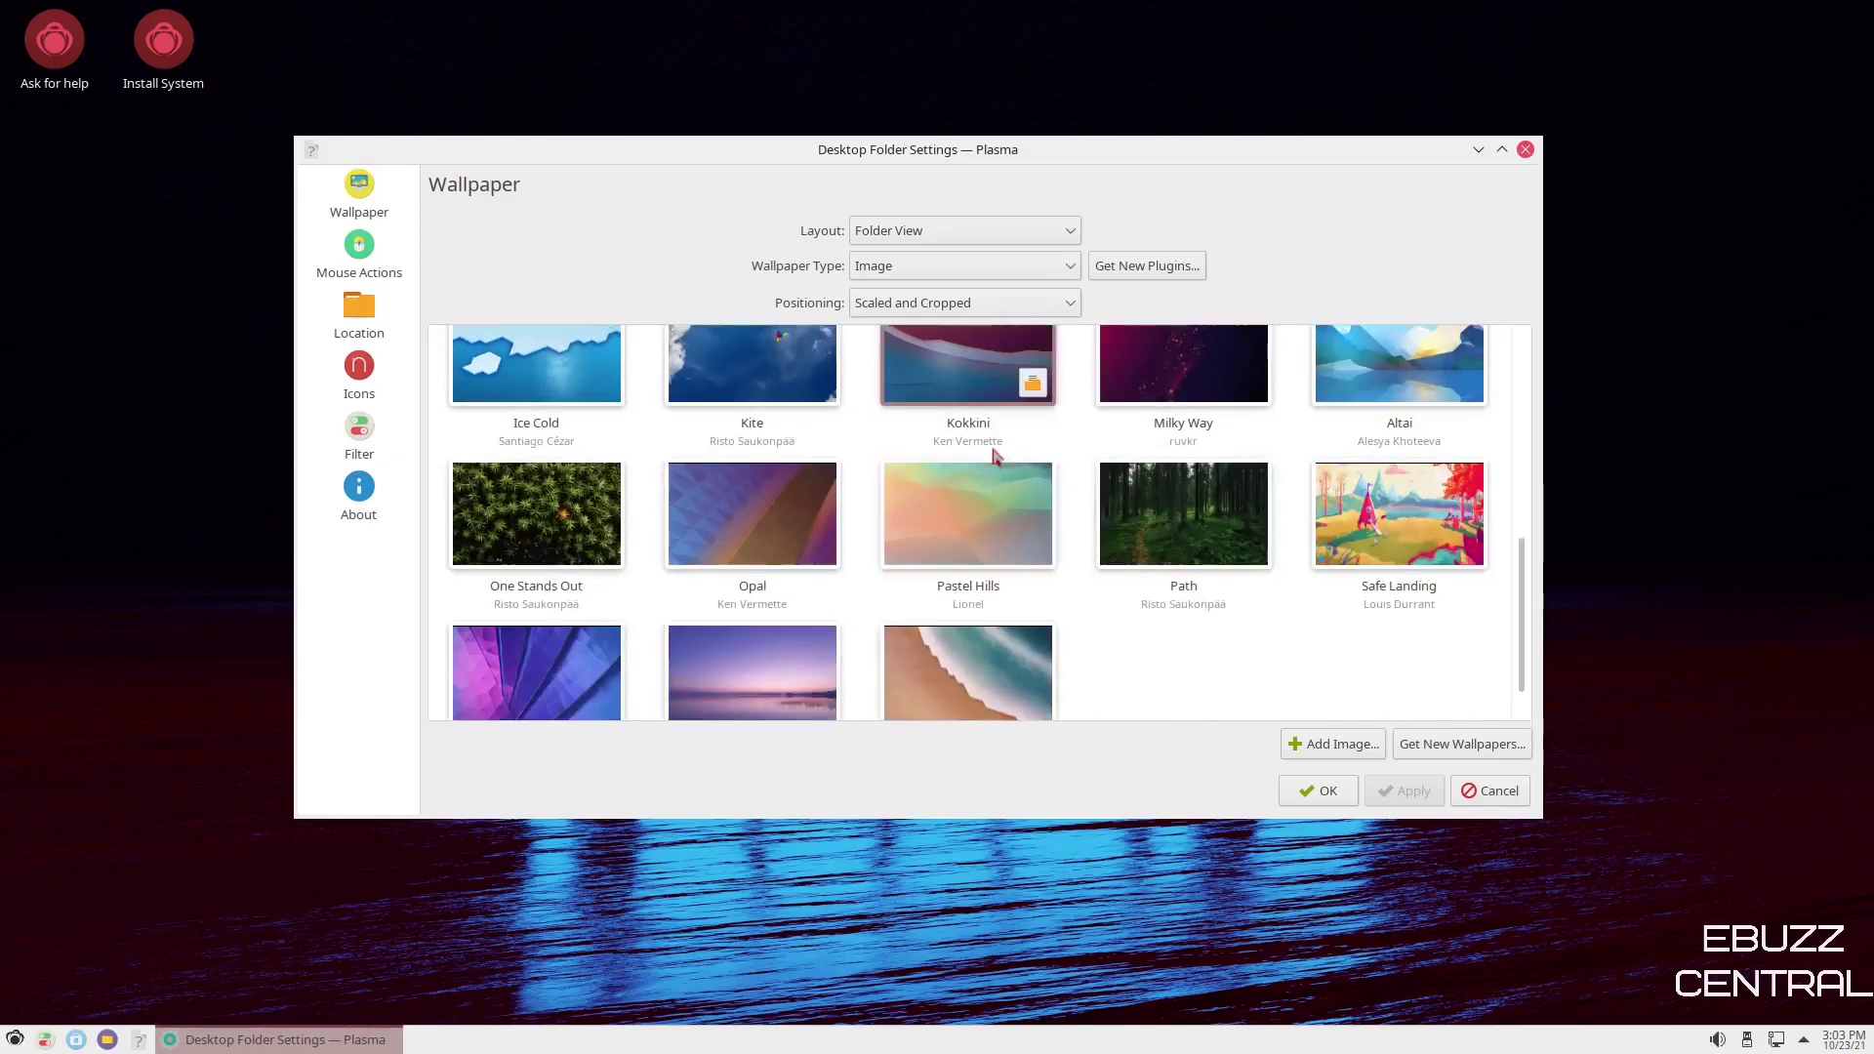
scroll(993, 455, "up", 9)
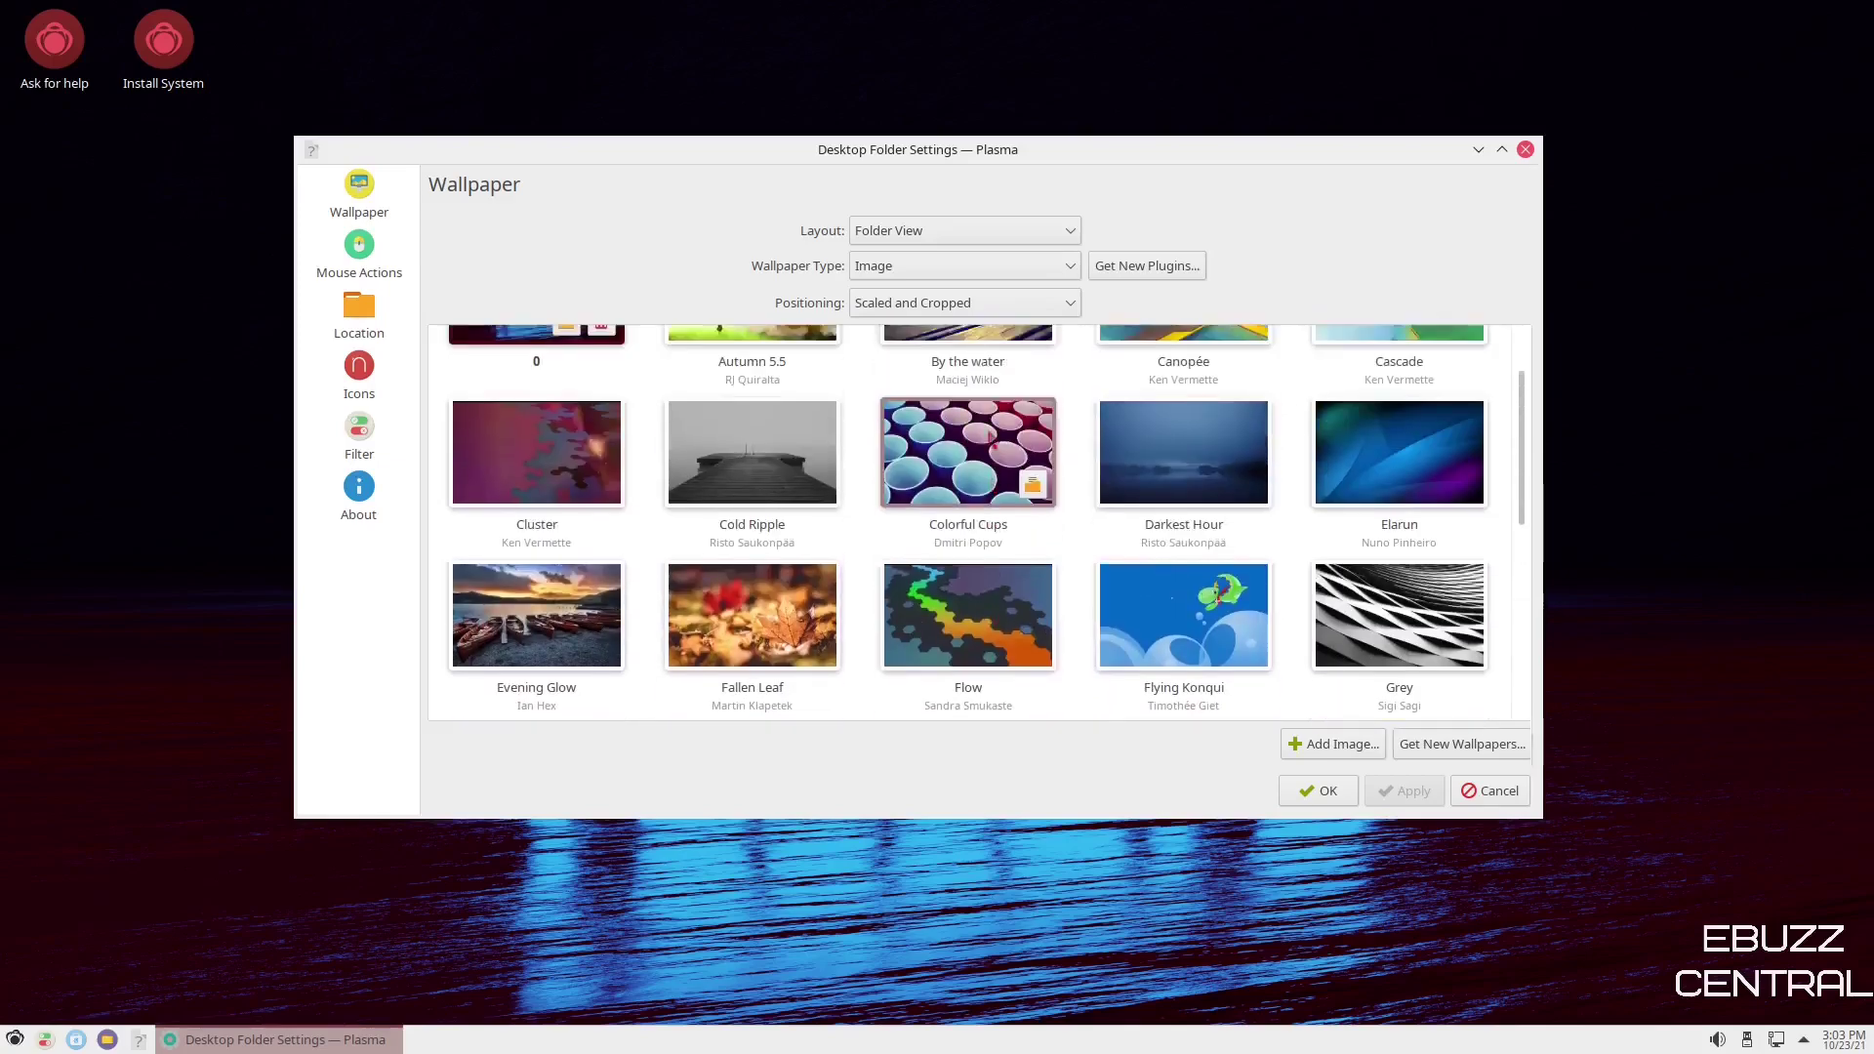
scroll(994, 444, "down", 1)
left_click(543, 567)
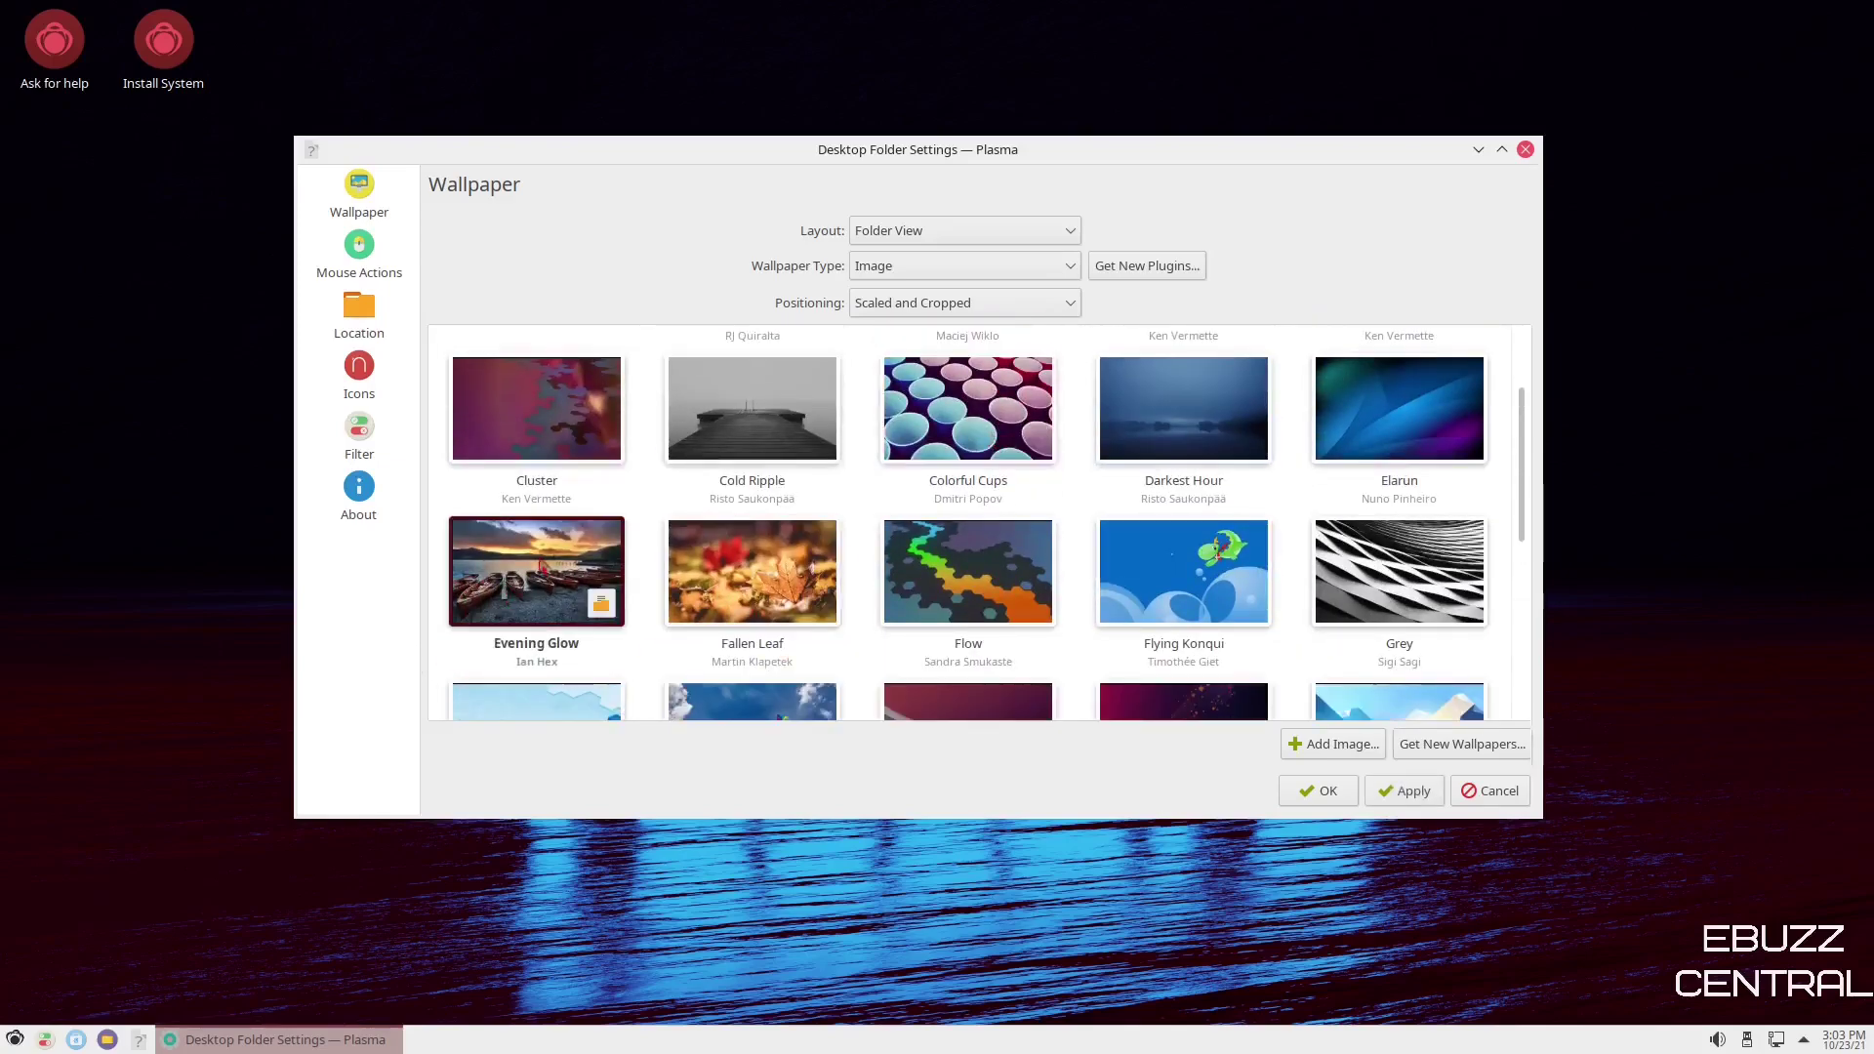
left_click(1415, 791)
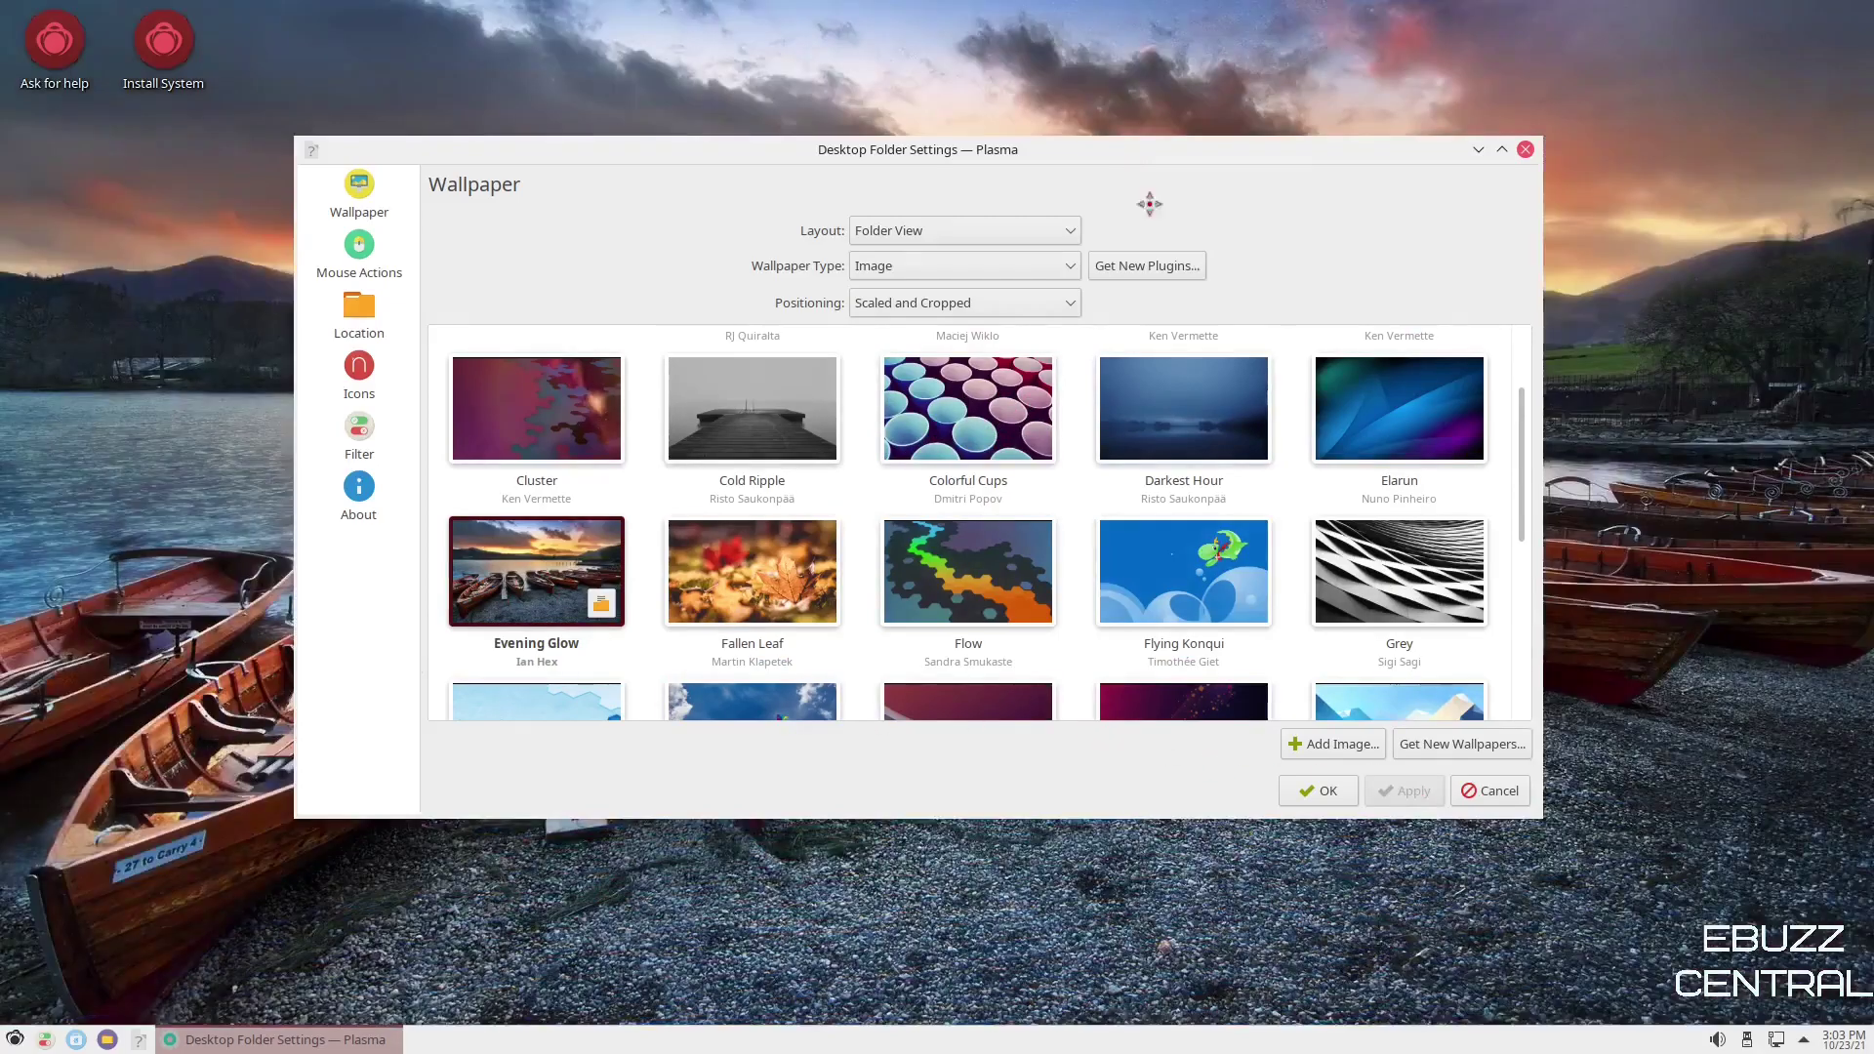
mouse_move(1150, 203)
left_mouse_down()
mouse_move(1338, 992)
mouse_move(1347, 903)
mouse_move(1175, 230)
mouse_move(1376, 864)
mouse_move(1246, 322)
mouse_move(1139, 212)
left_mouse_up()
scroll(672, 518, "up", 3)
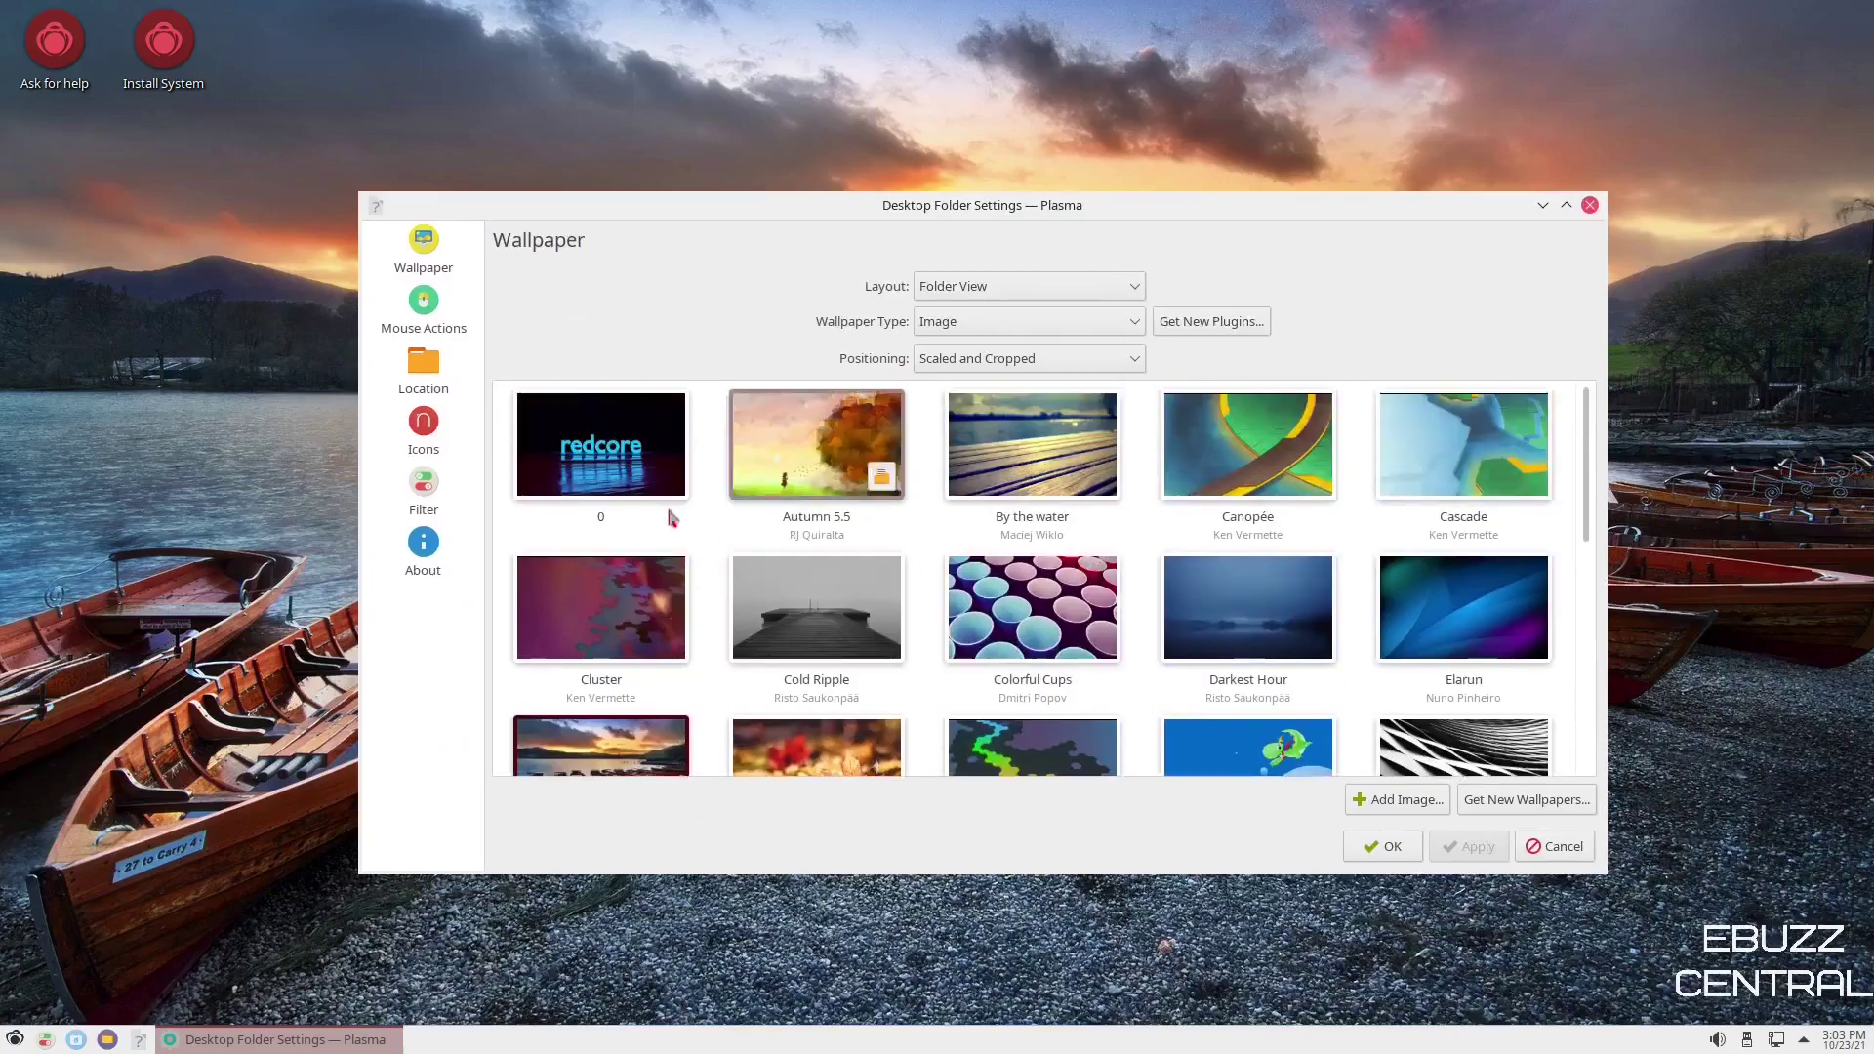
left_click(590, 466)
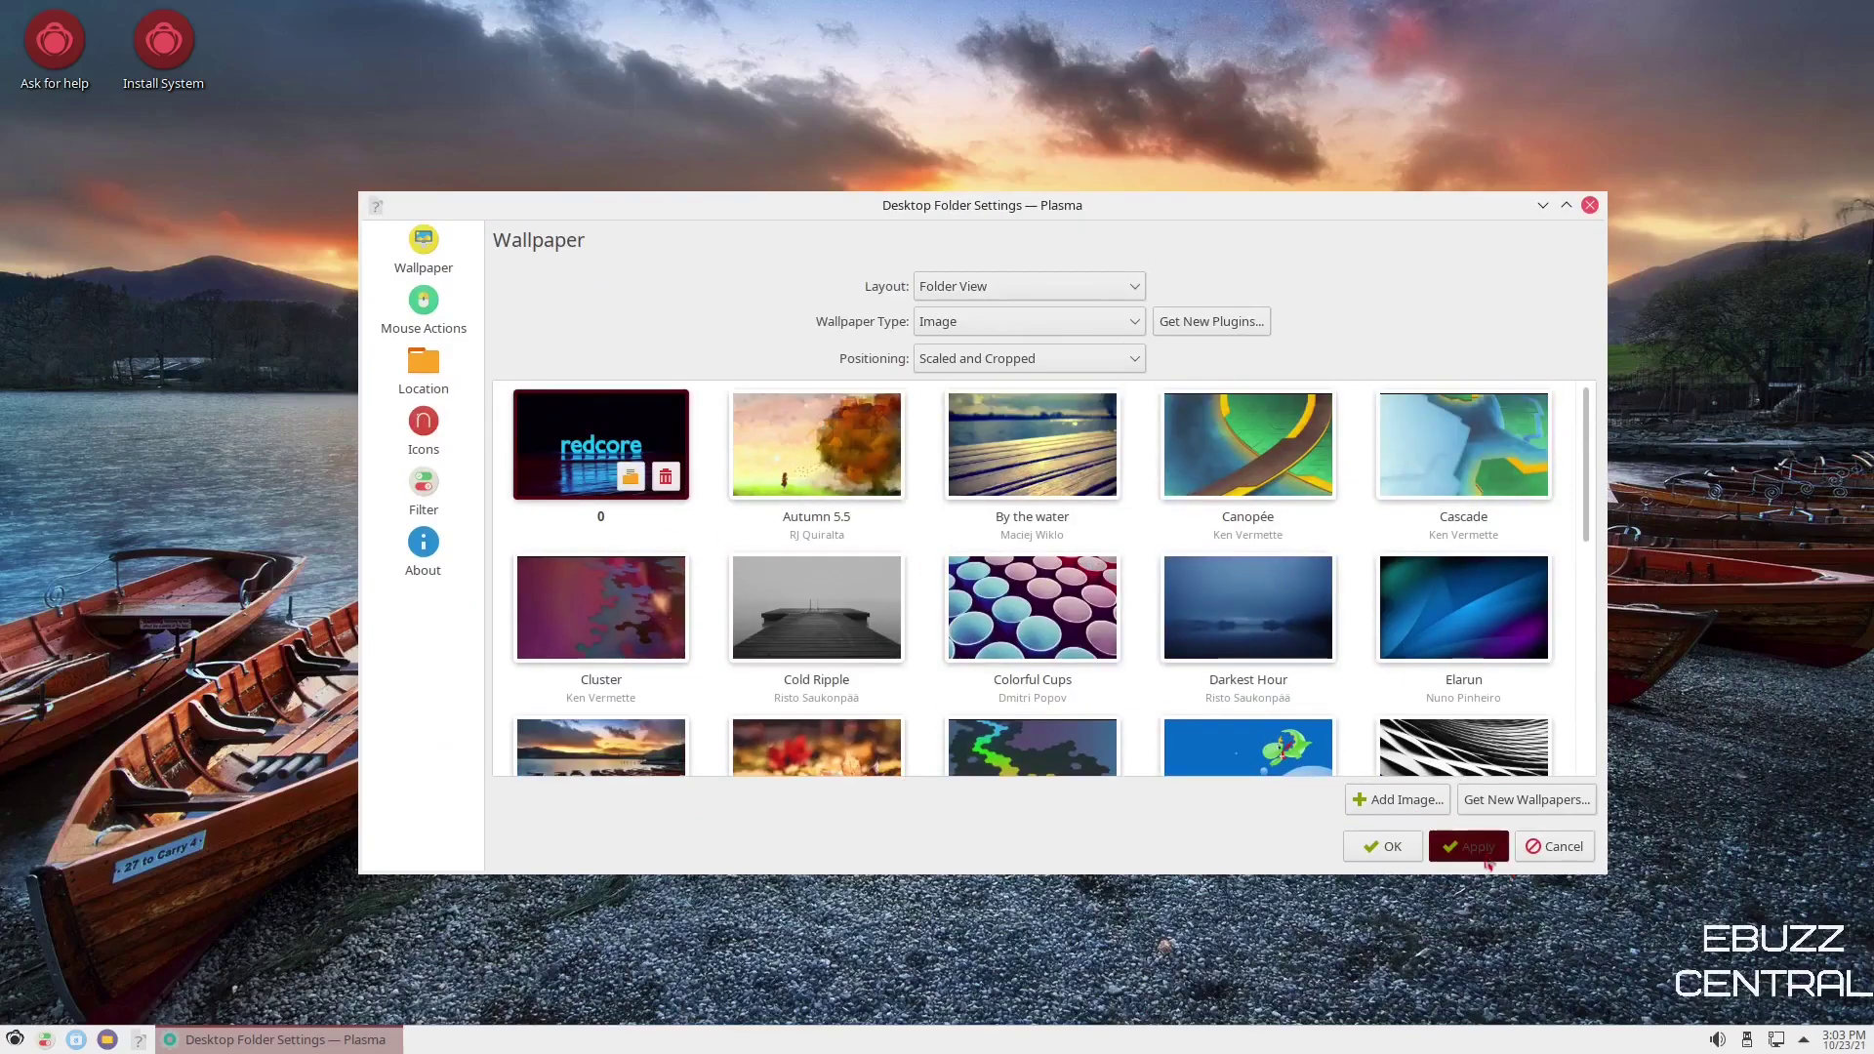
left_click(1487, 859)
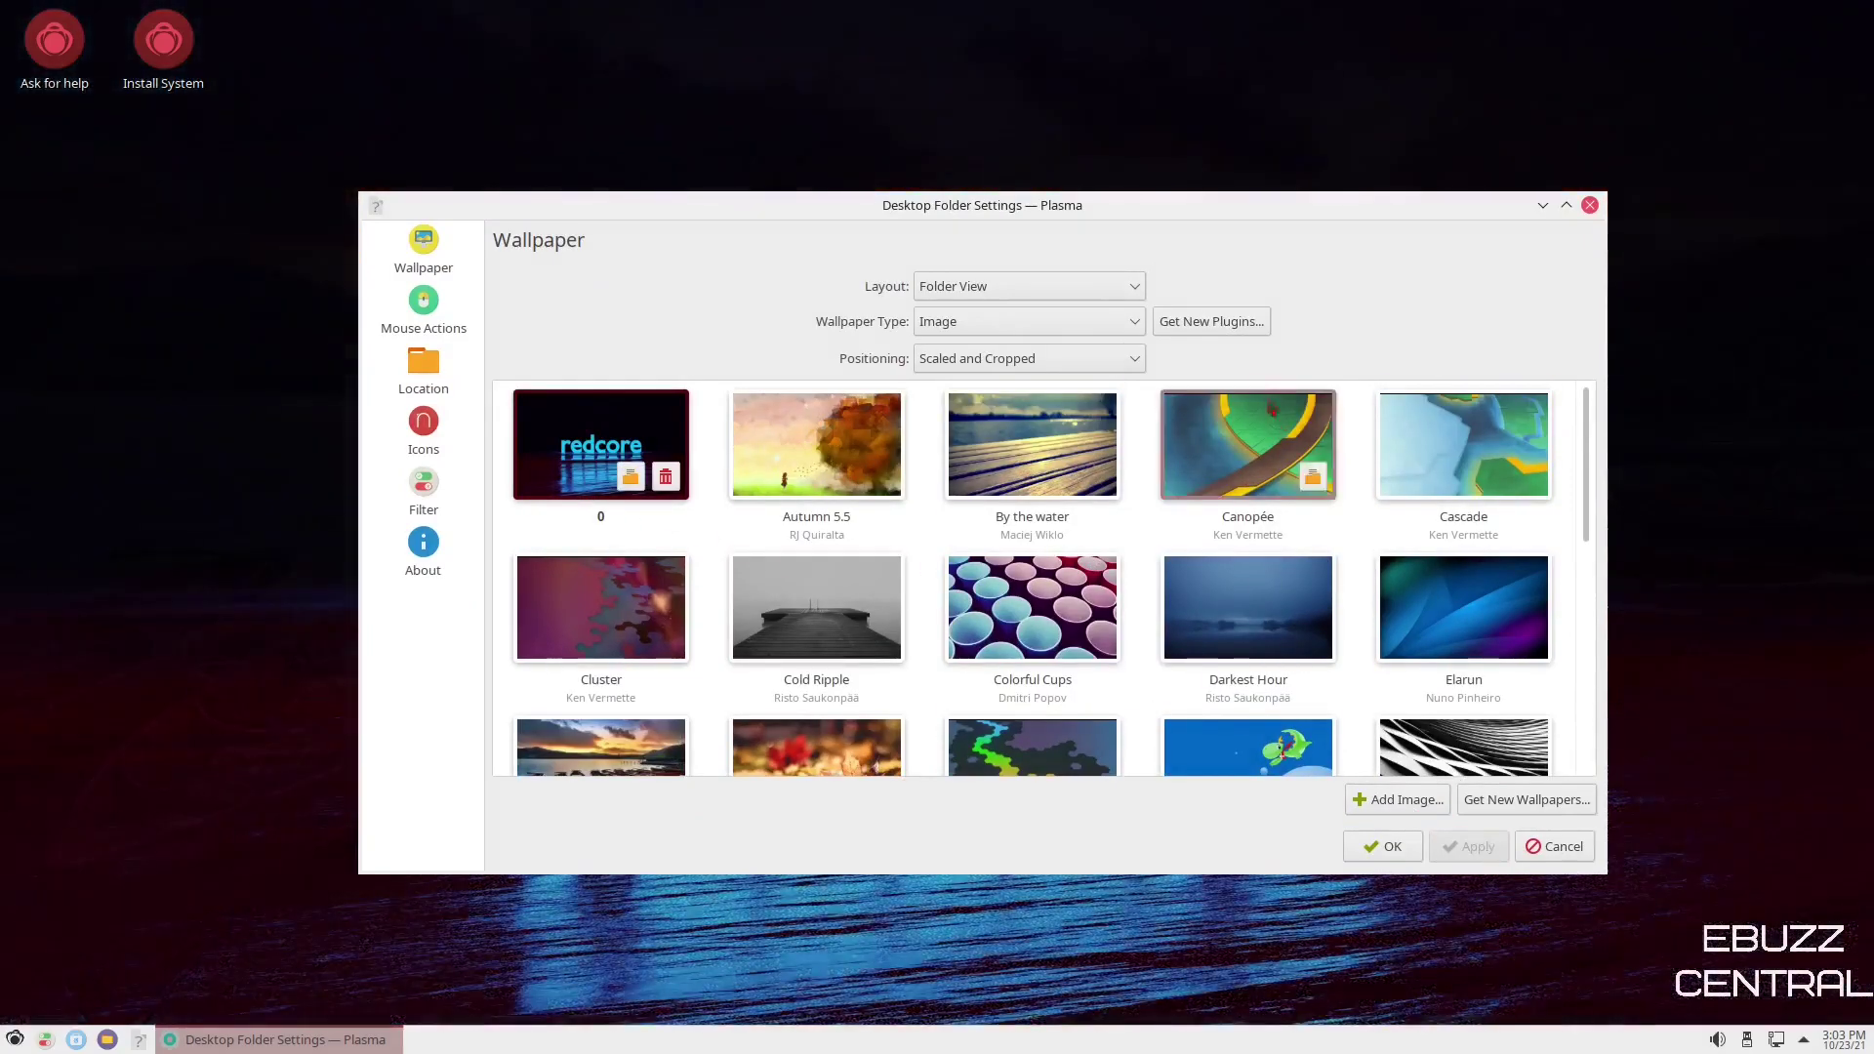
left_click(1590, 204)
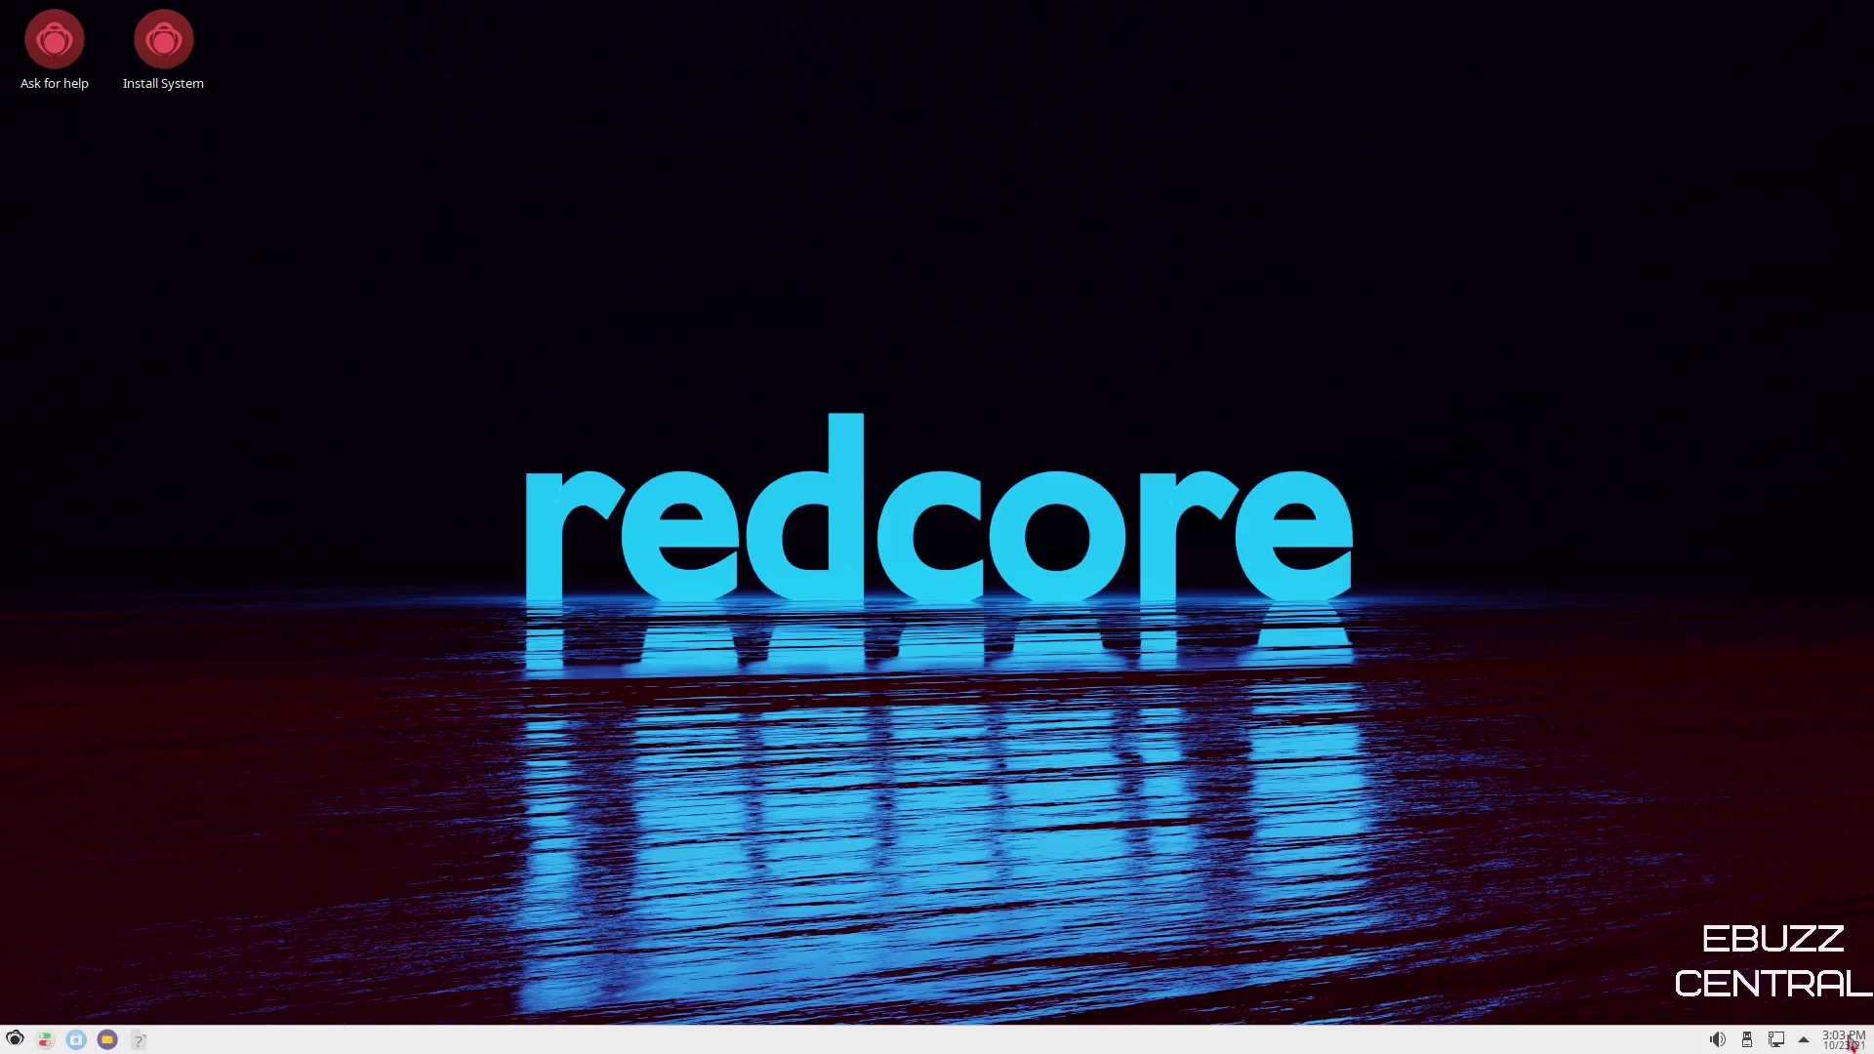
Open and then close the Status and Notifications tray panel beside the clock.
mouse_move(1852, 1046)
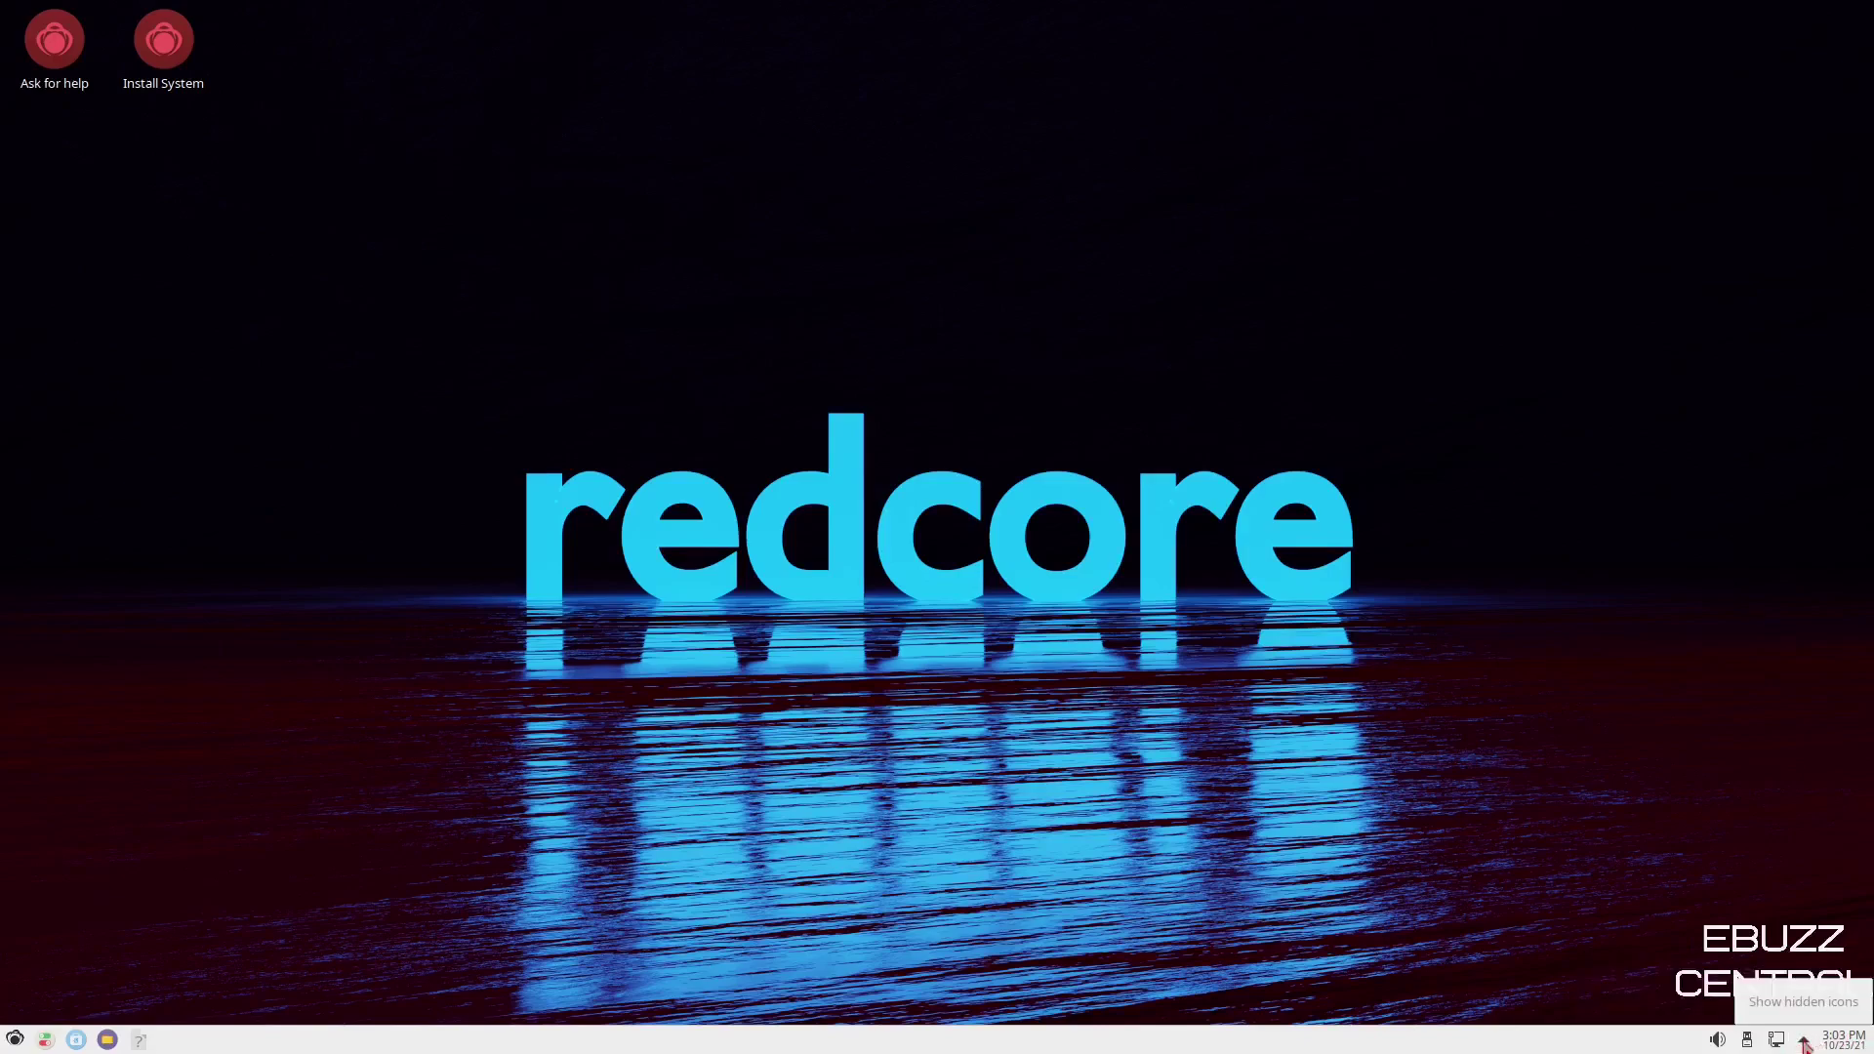
left_click(1804, 1043)
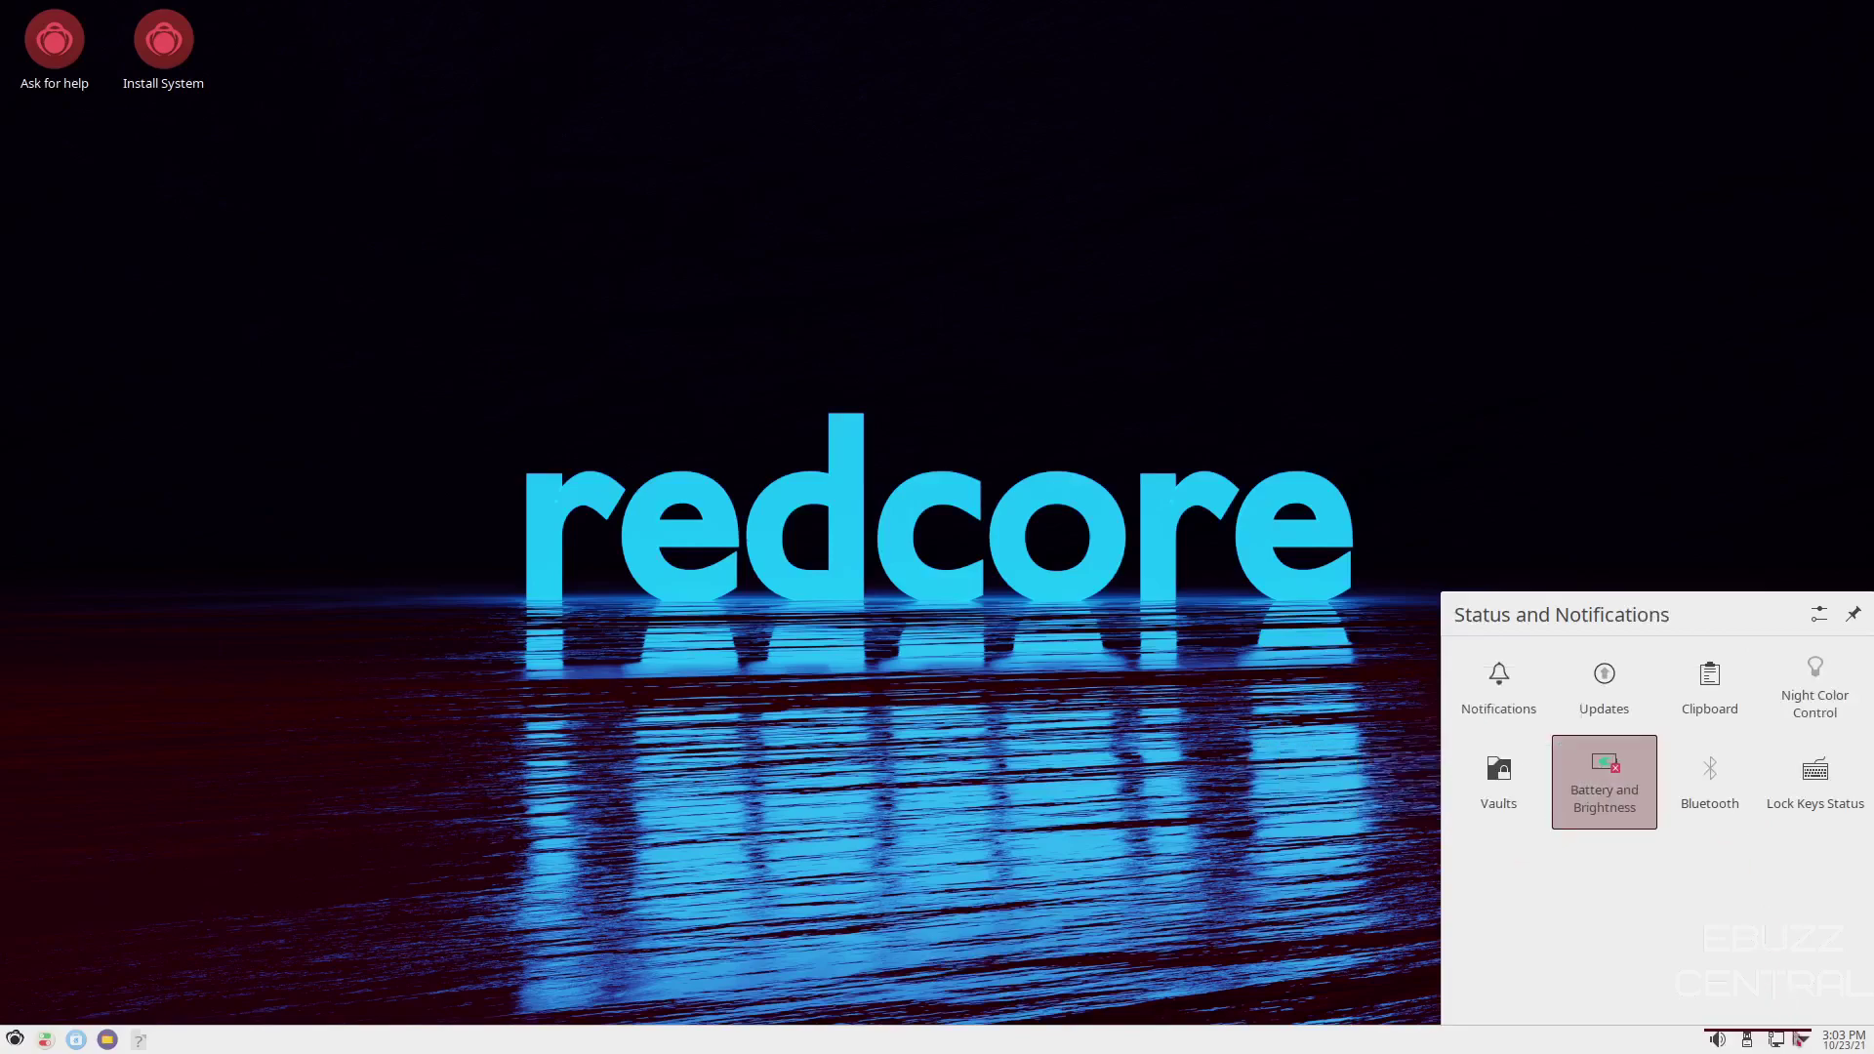
left_click(1805, 1043)
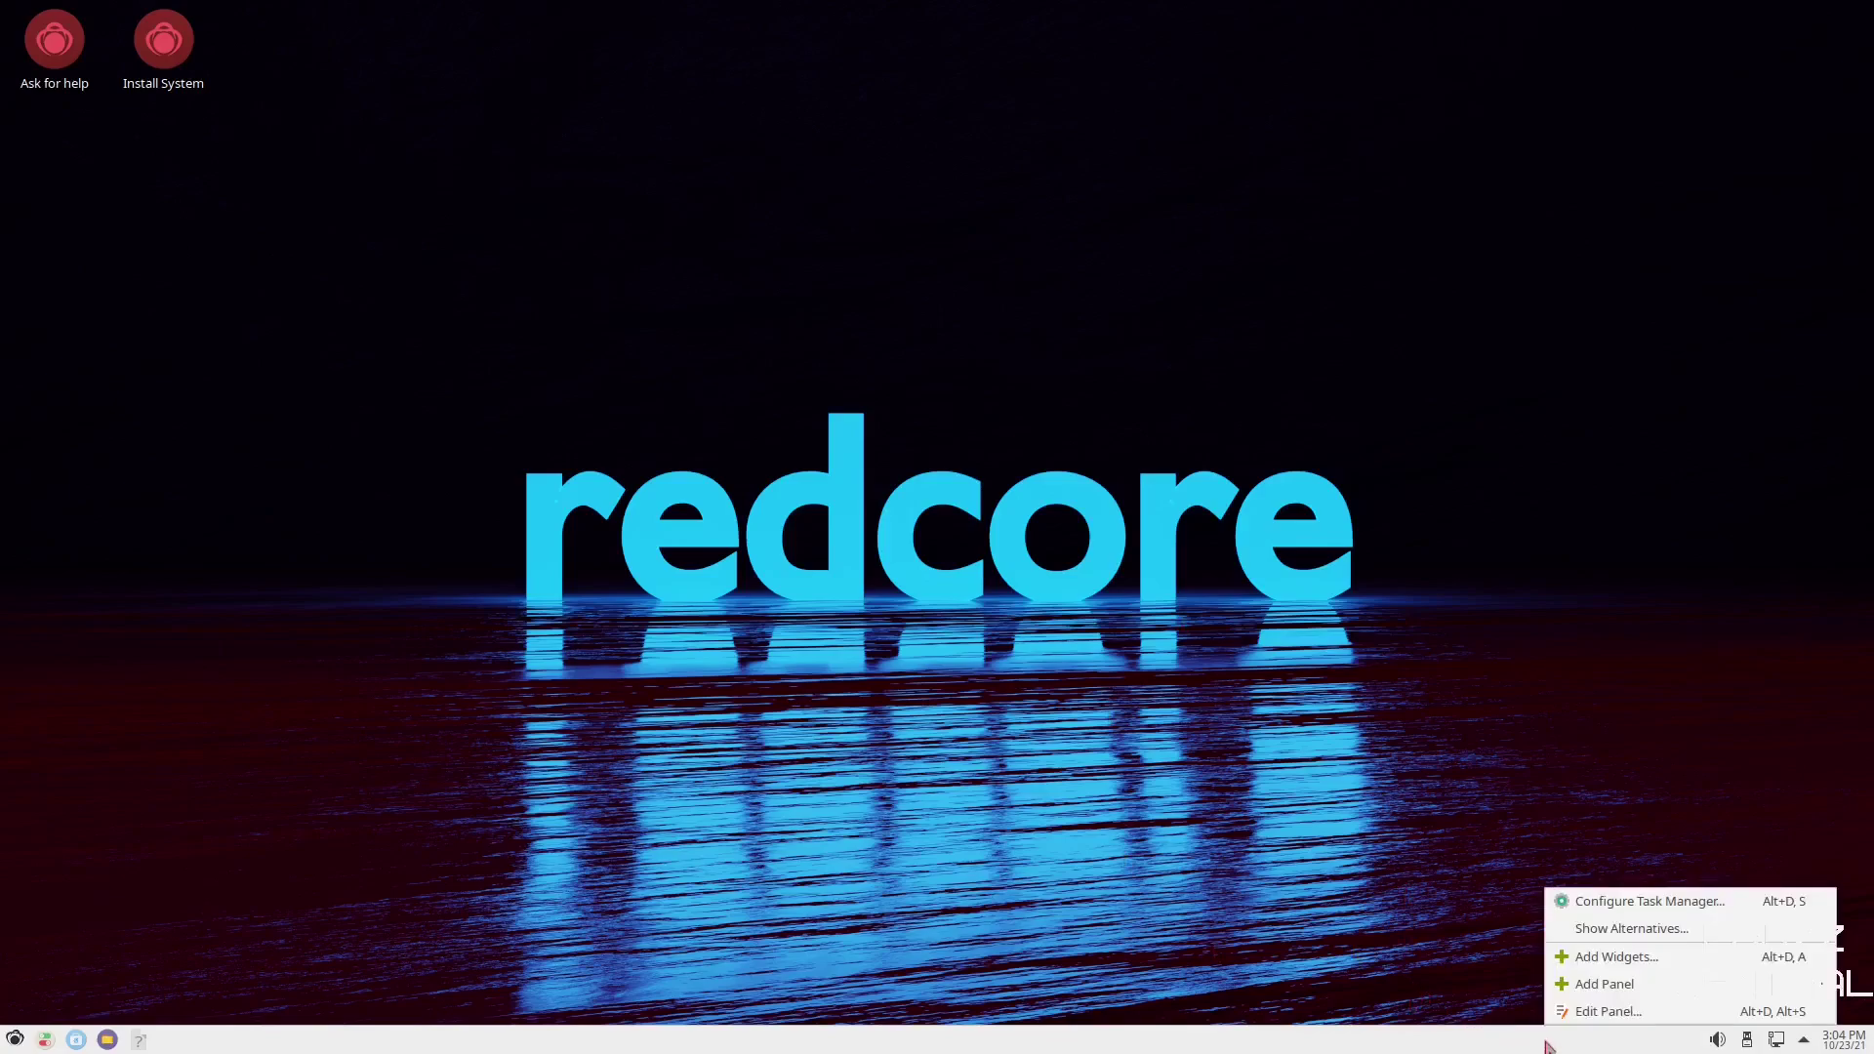
In panel edit mode, raise the bottom panel height to 40 and show More Options.
left_click(1601, 1011)
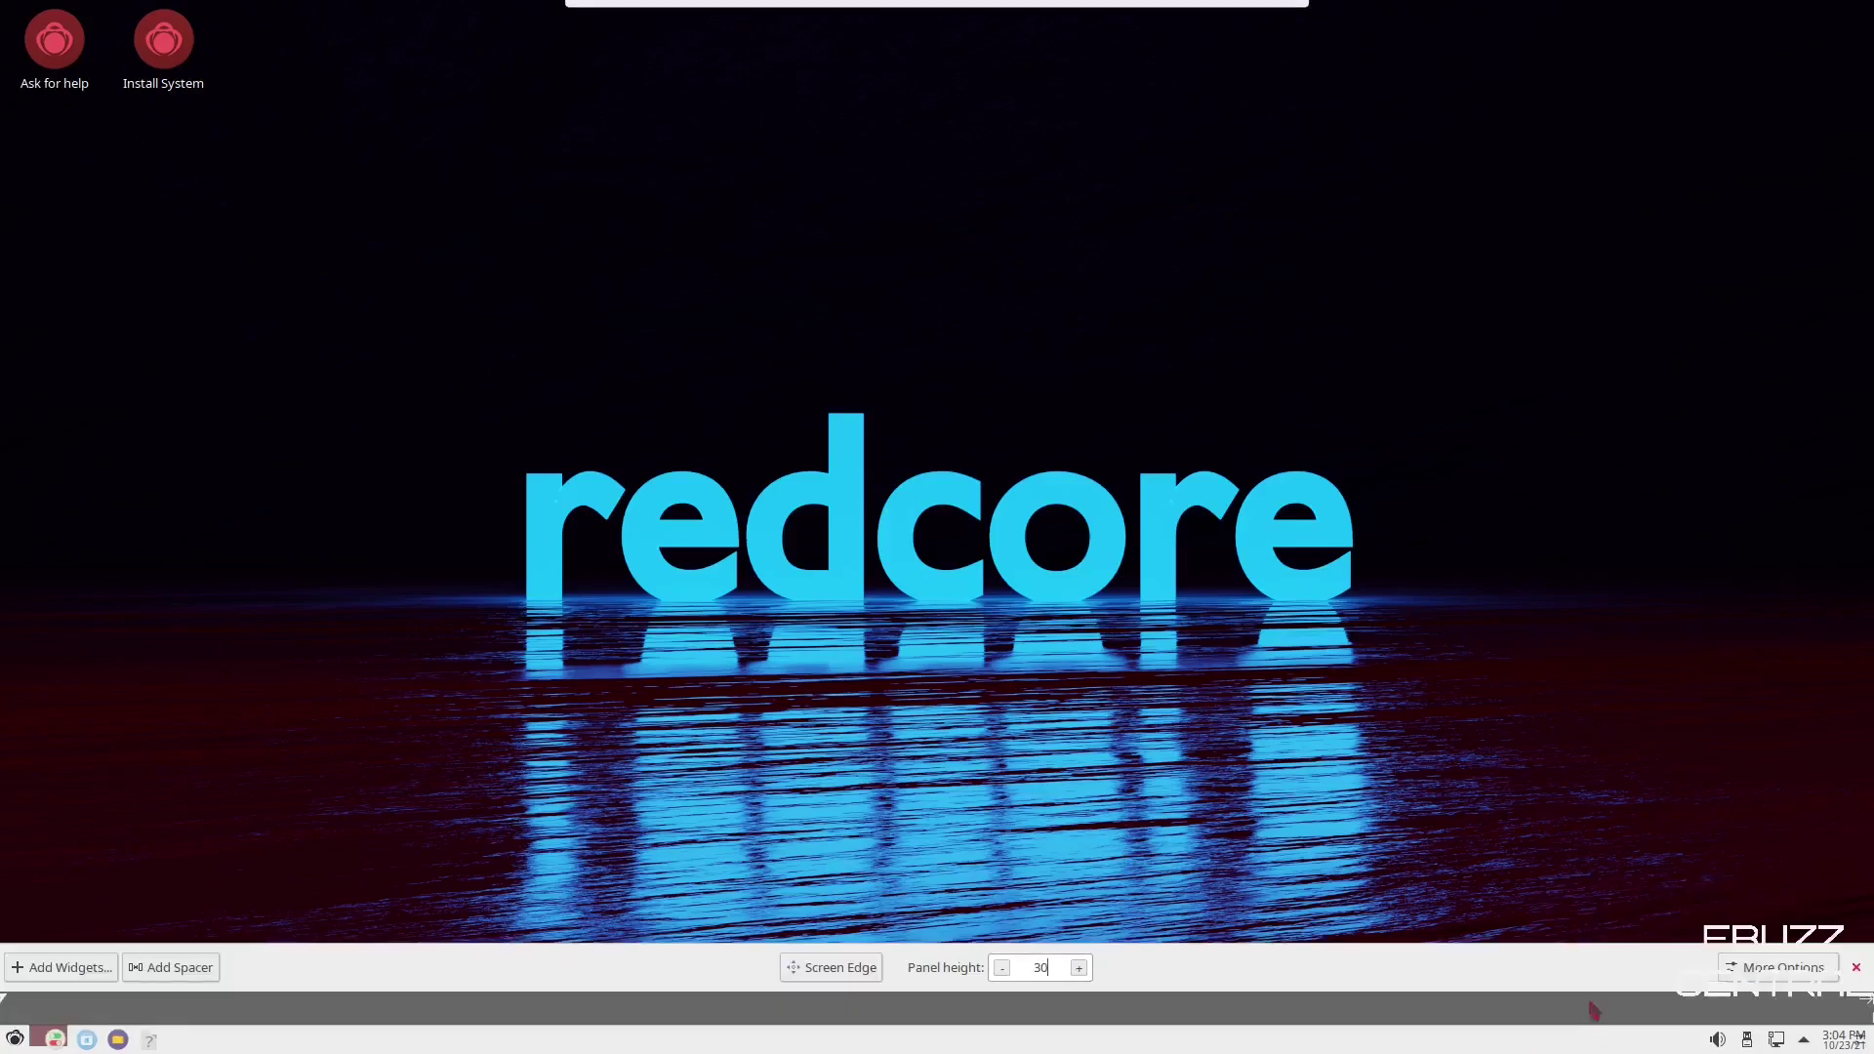
left_click(1077, 974)
left_click(1078, 974)
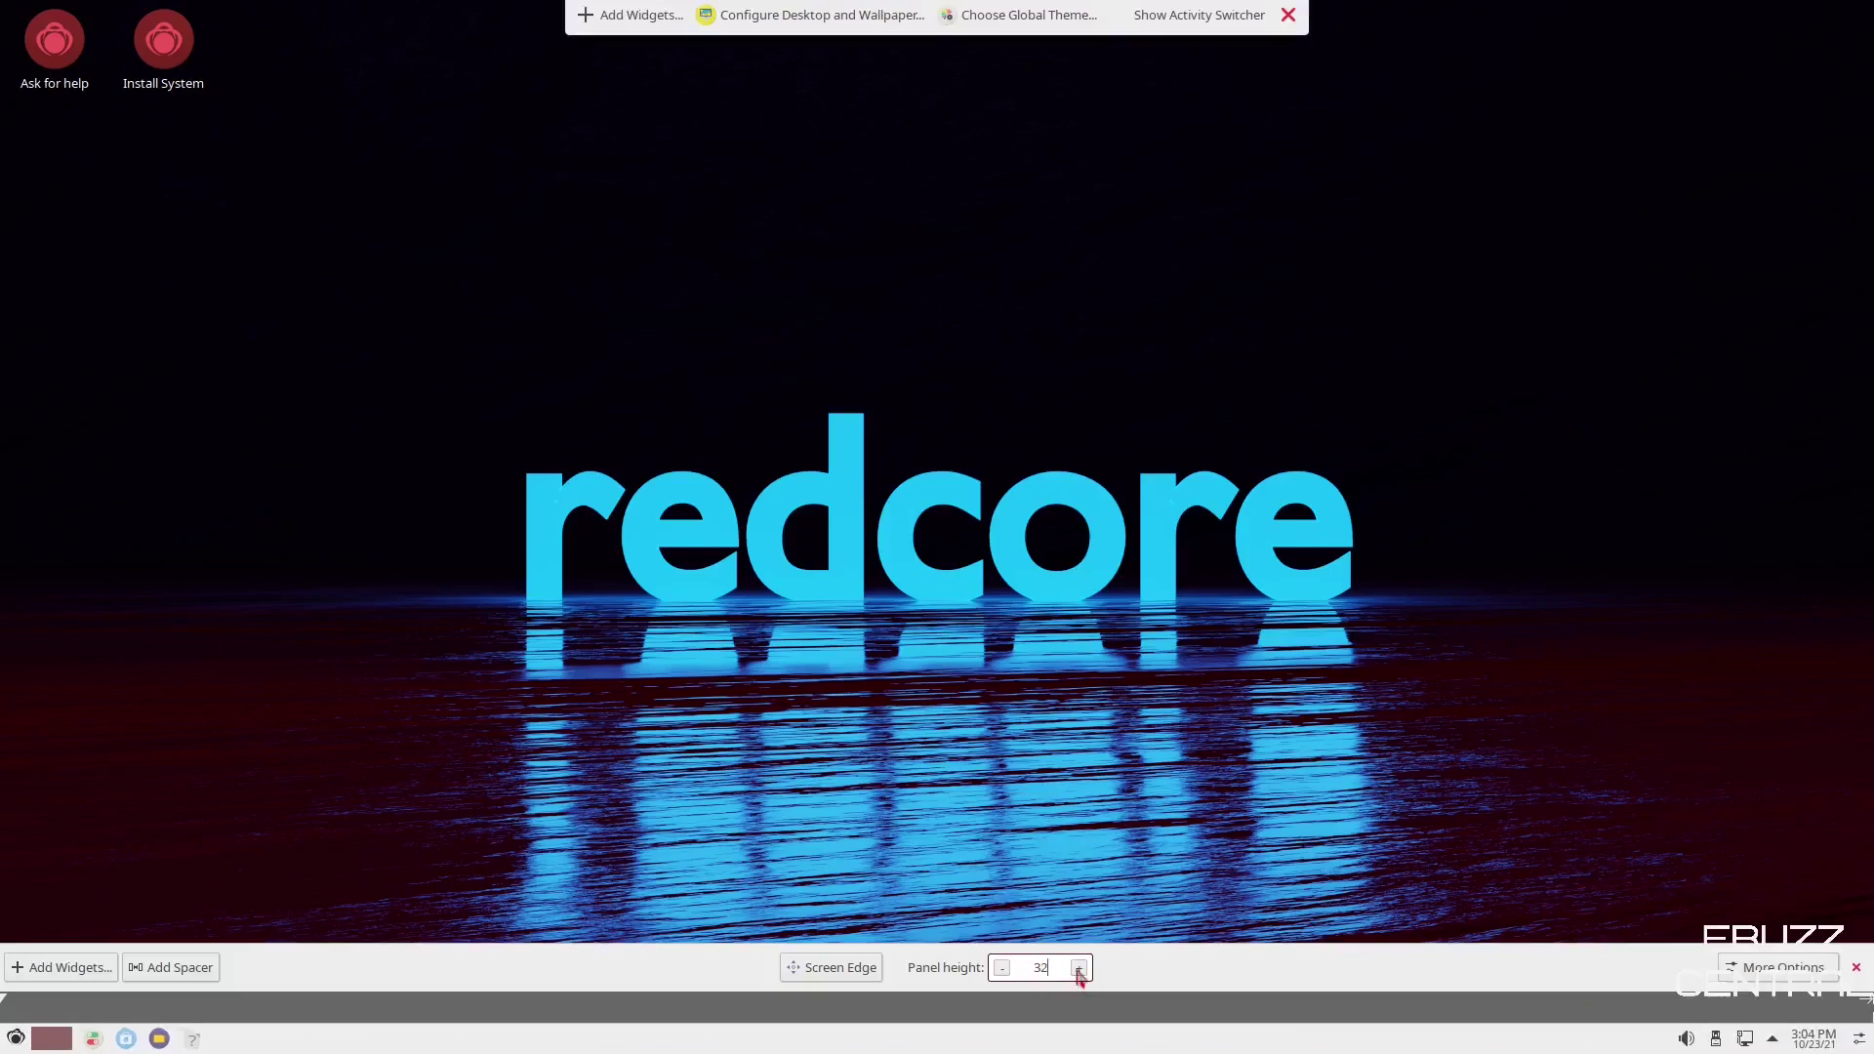
left_click(1078, 974)
left_click(1078, 975)
left_click(1078, 974)
left_click(1077, 974)
left_click(1080, 972)
left_click(1080, 973)
left_click(1079, 970)
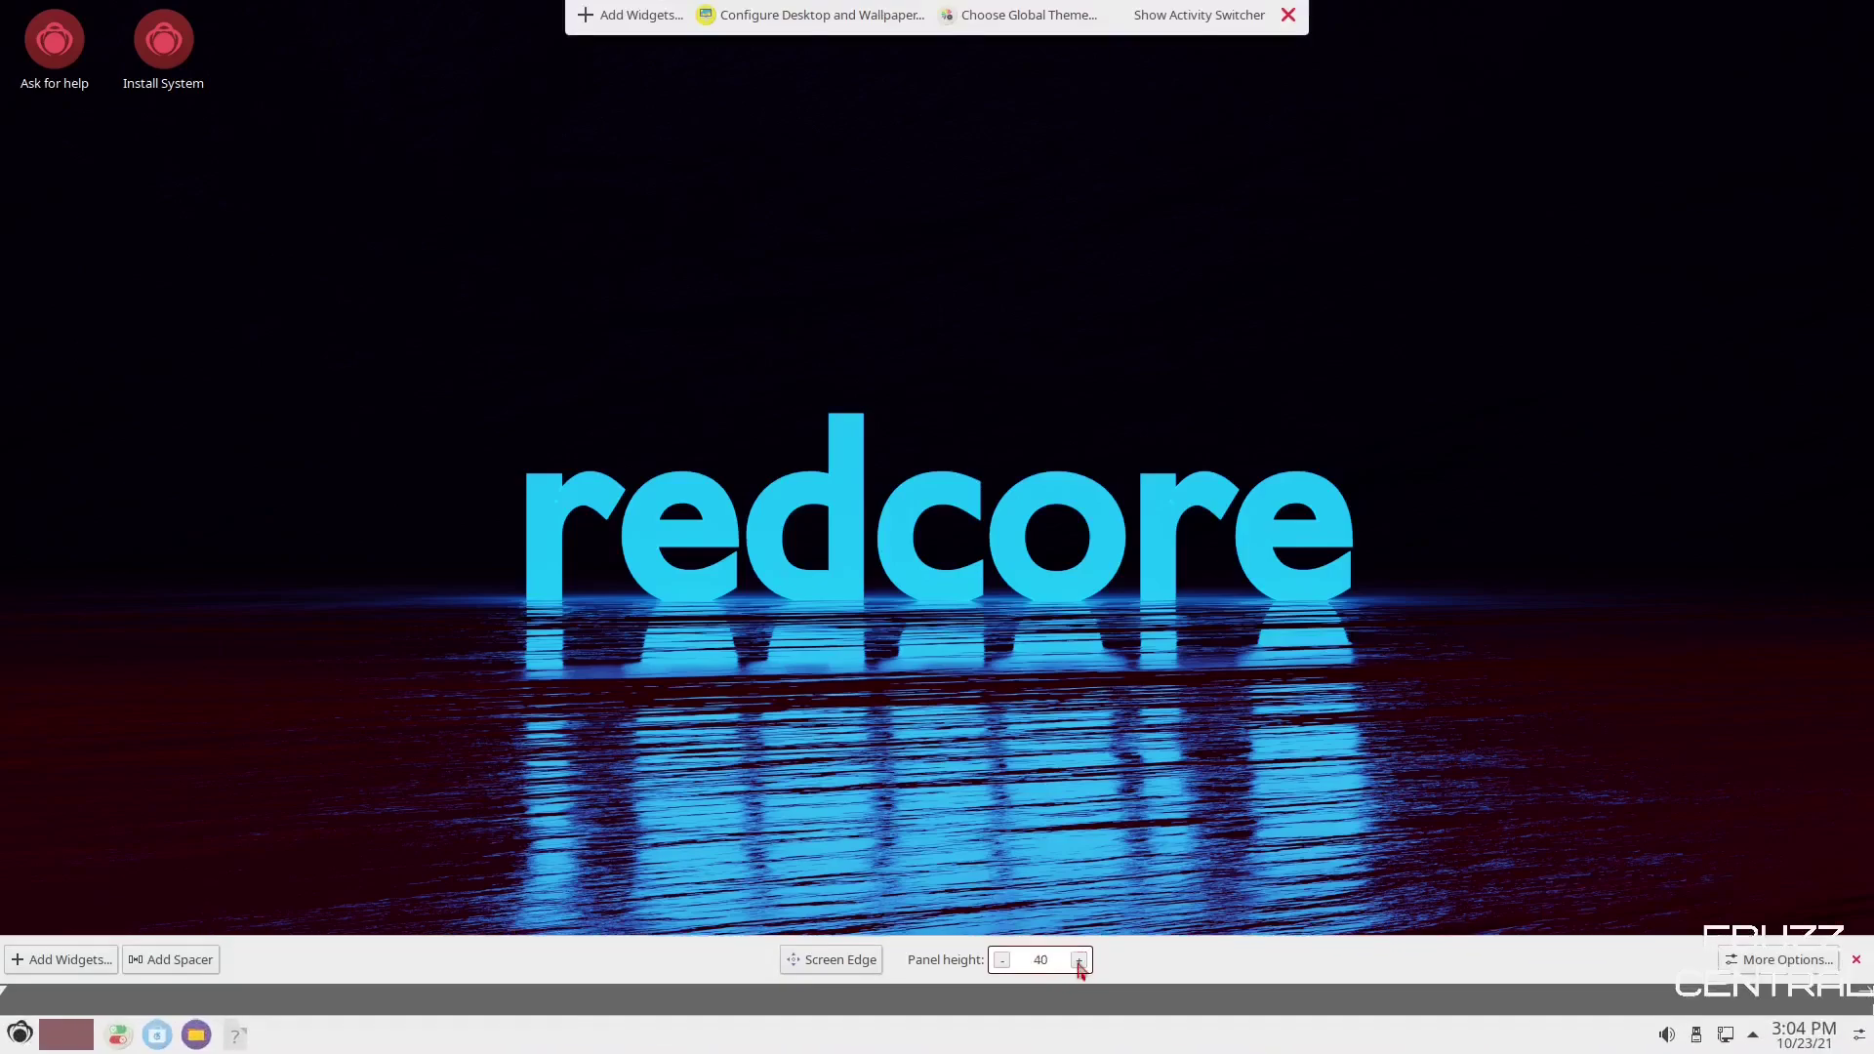
left_click(1079, 968)
left_click(1776, 962)
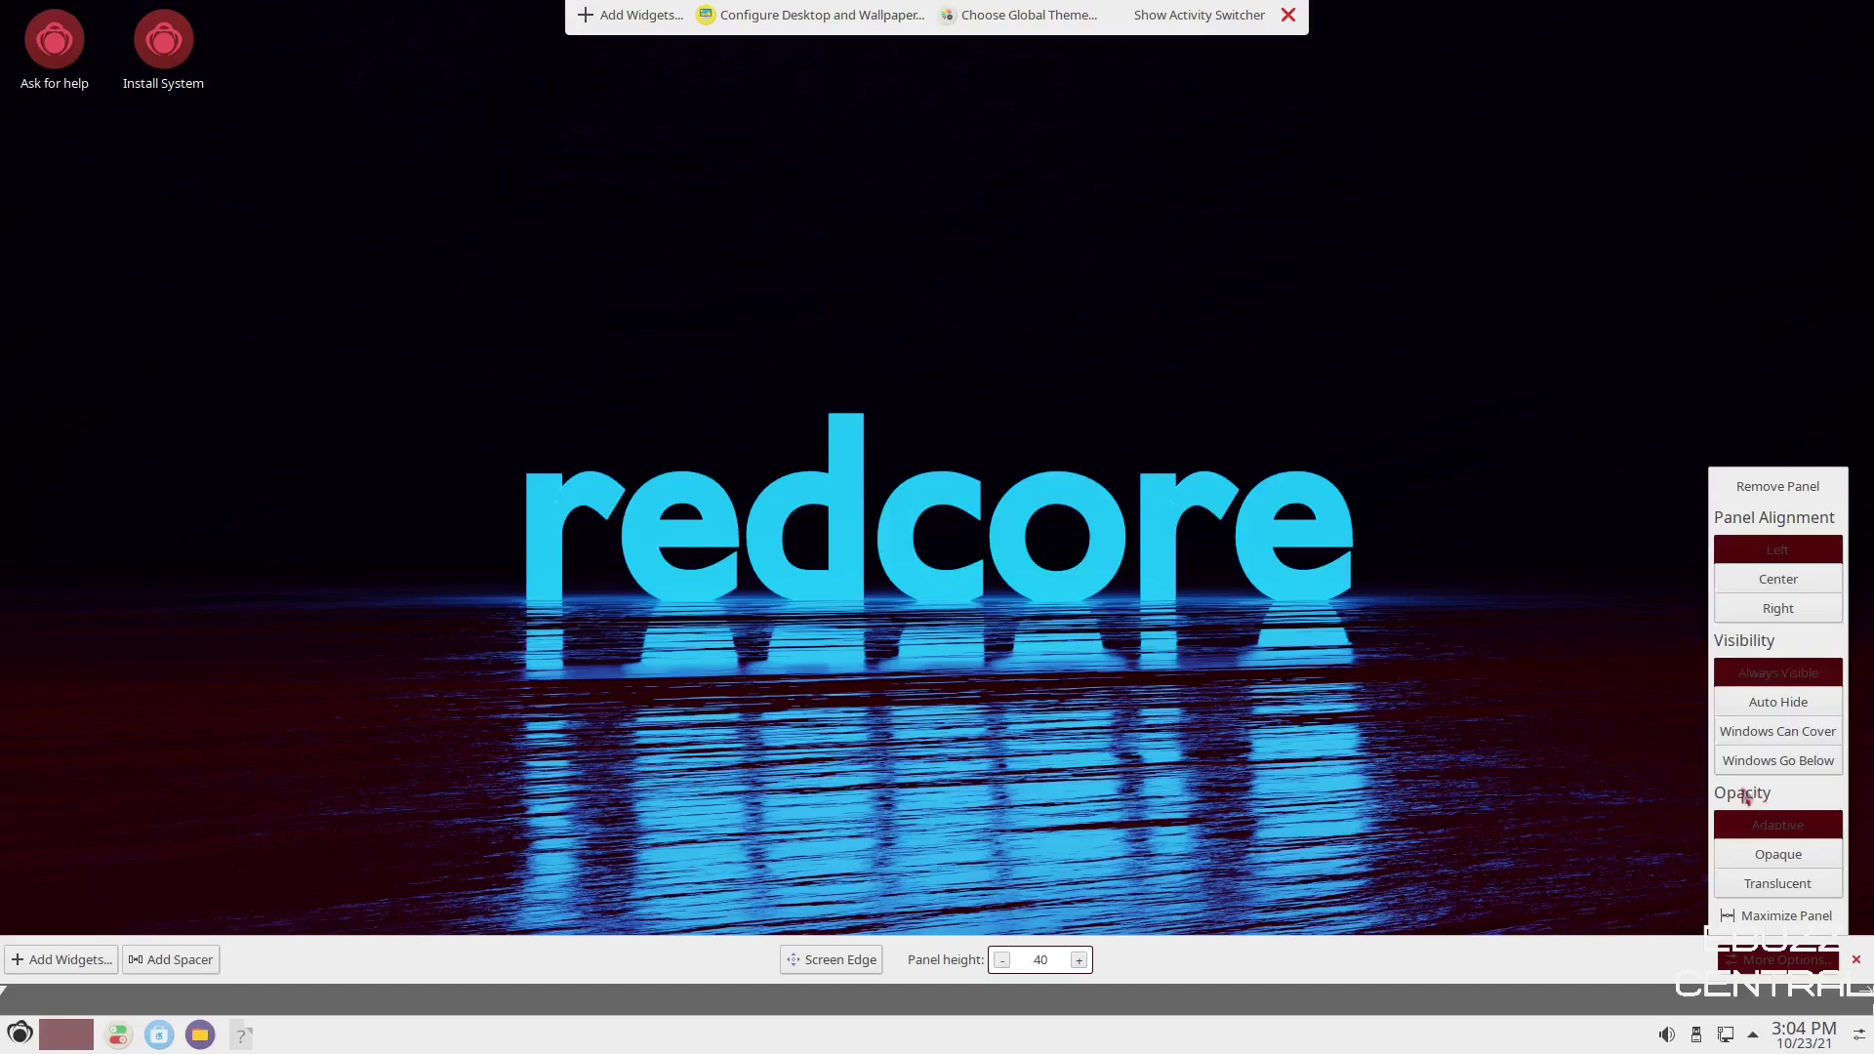
Finish panel editing and drag Weather Report from the Widgets list onto the desktop.
left_click(69, 960)
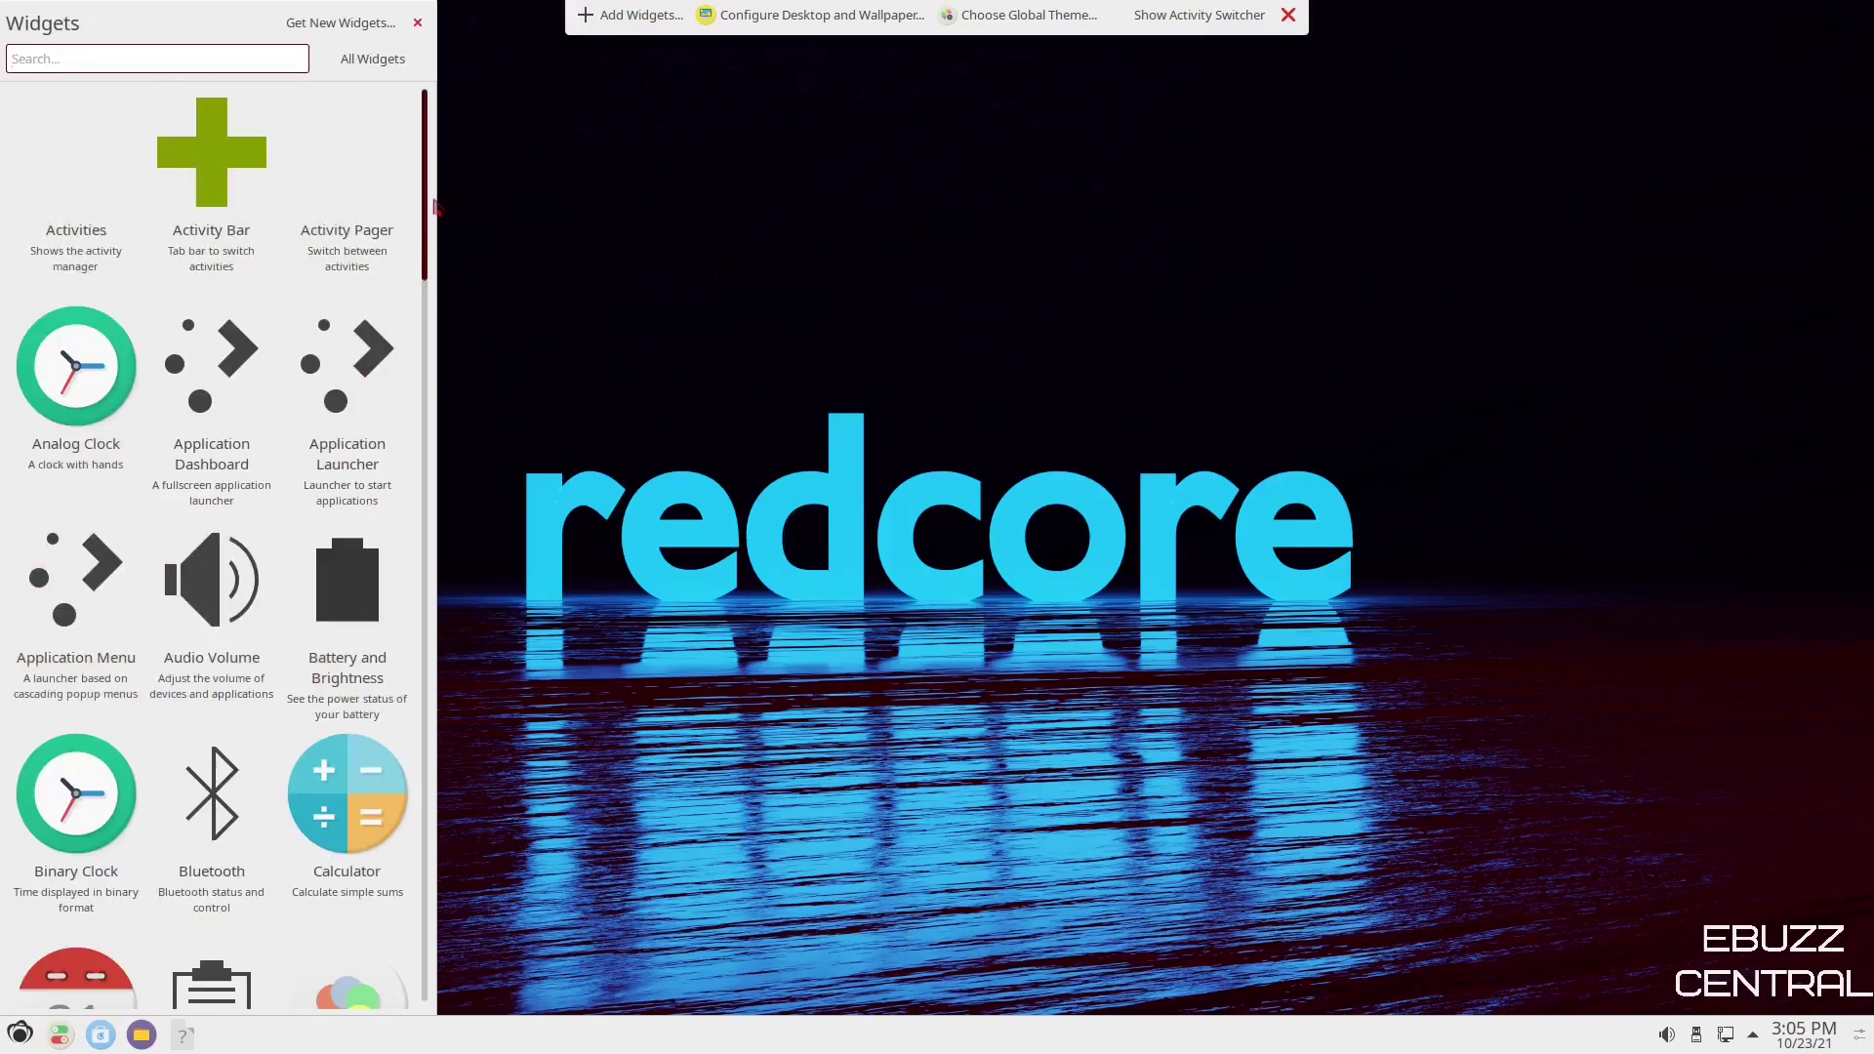
left_click_drag(417, 205, 413, 990)
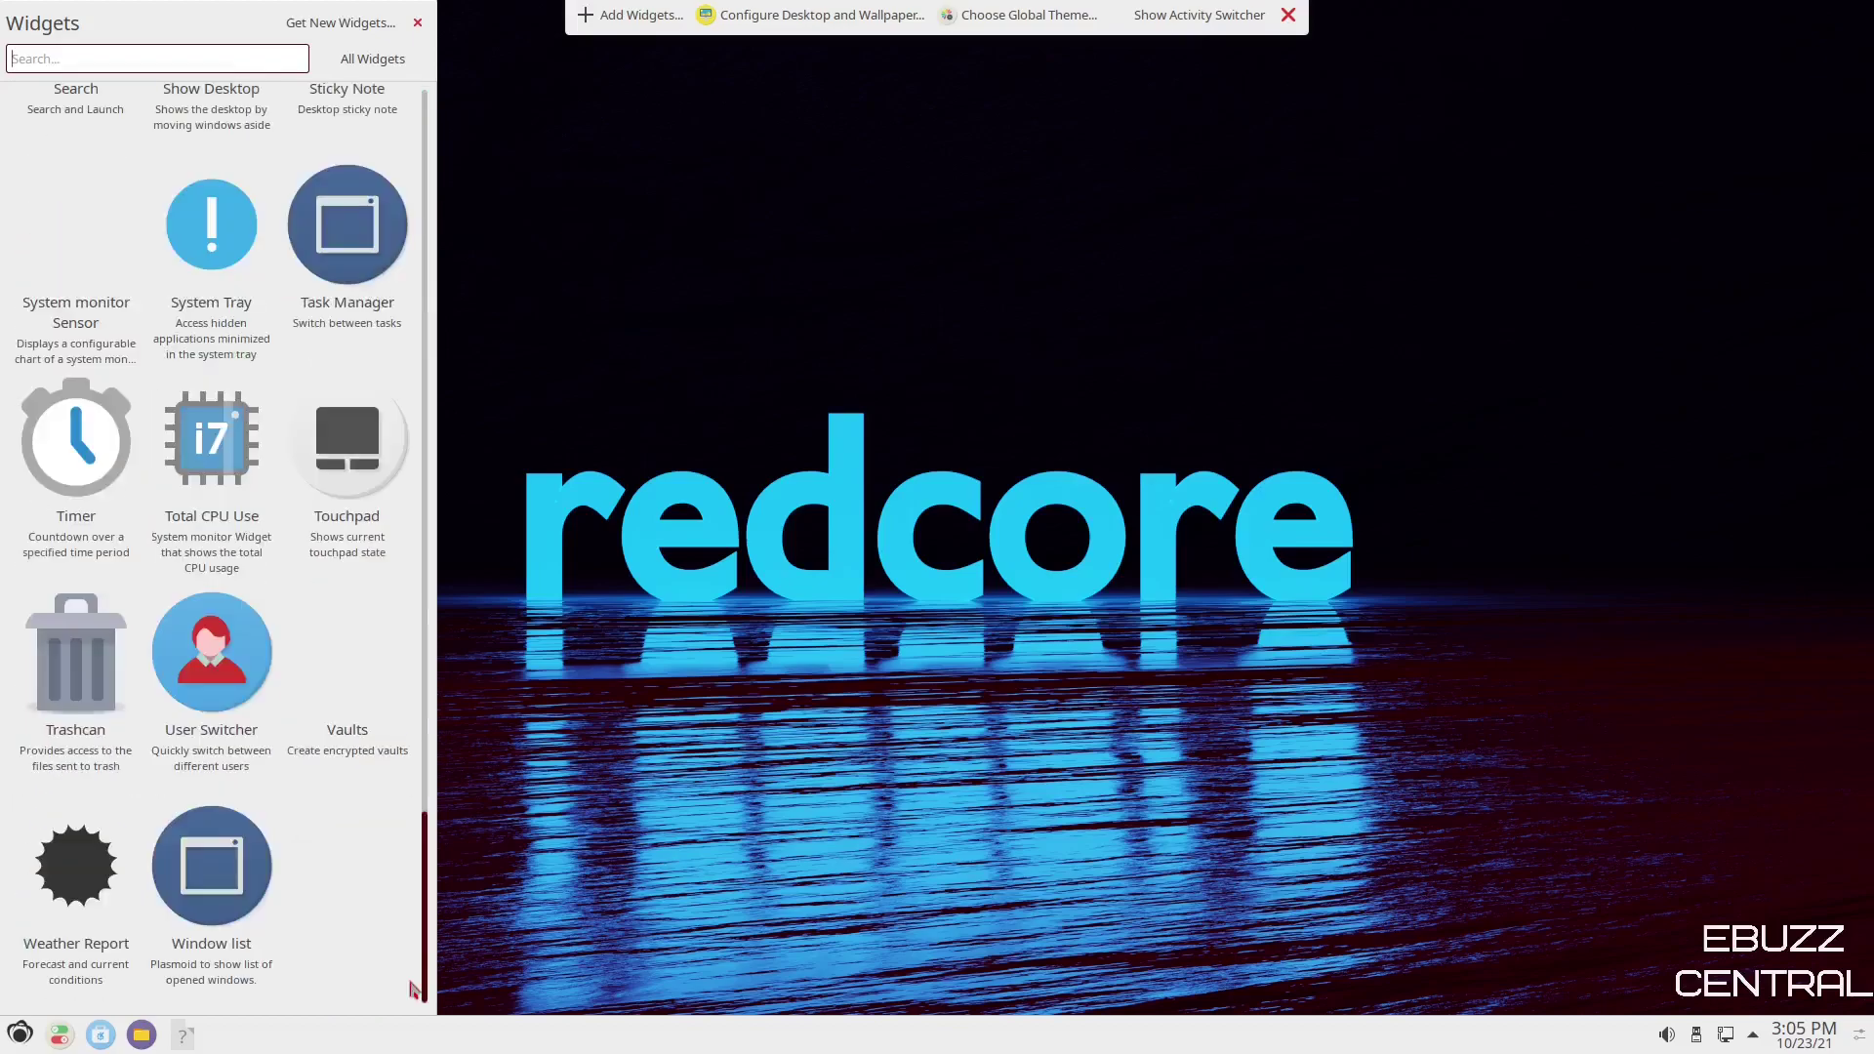
scroll(21, 314, "up", 2)
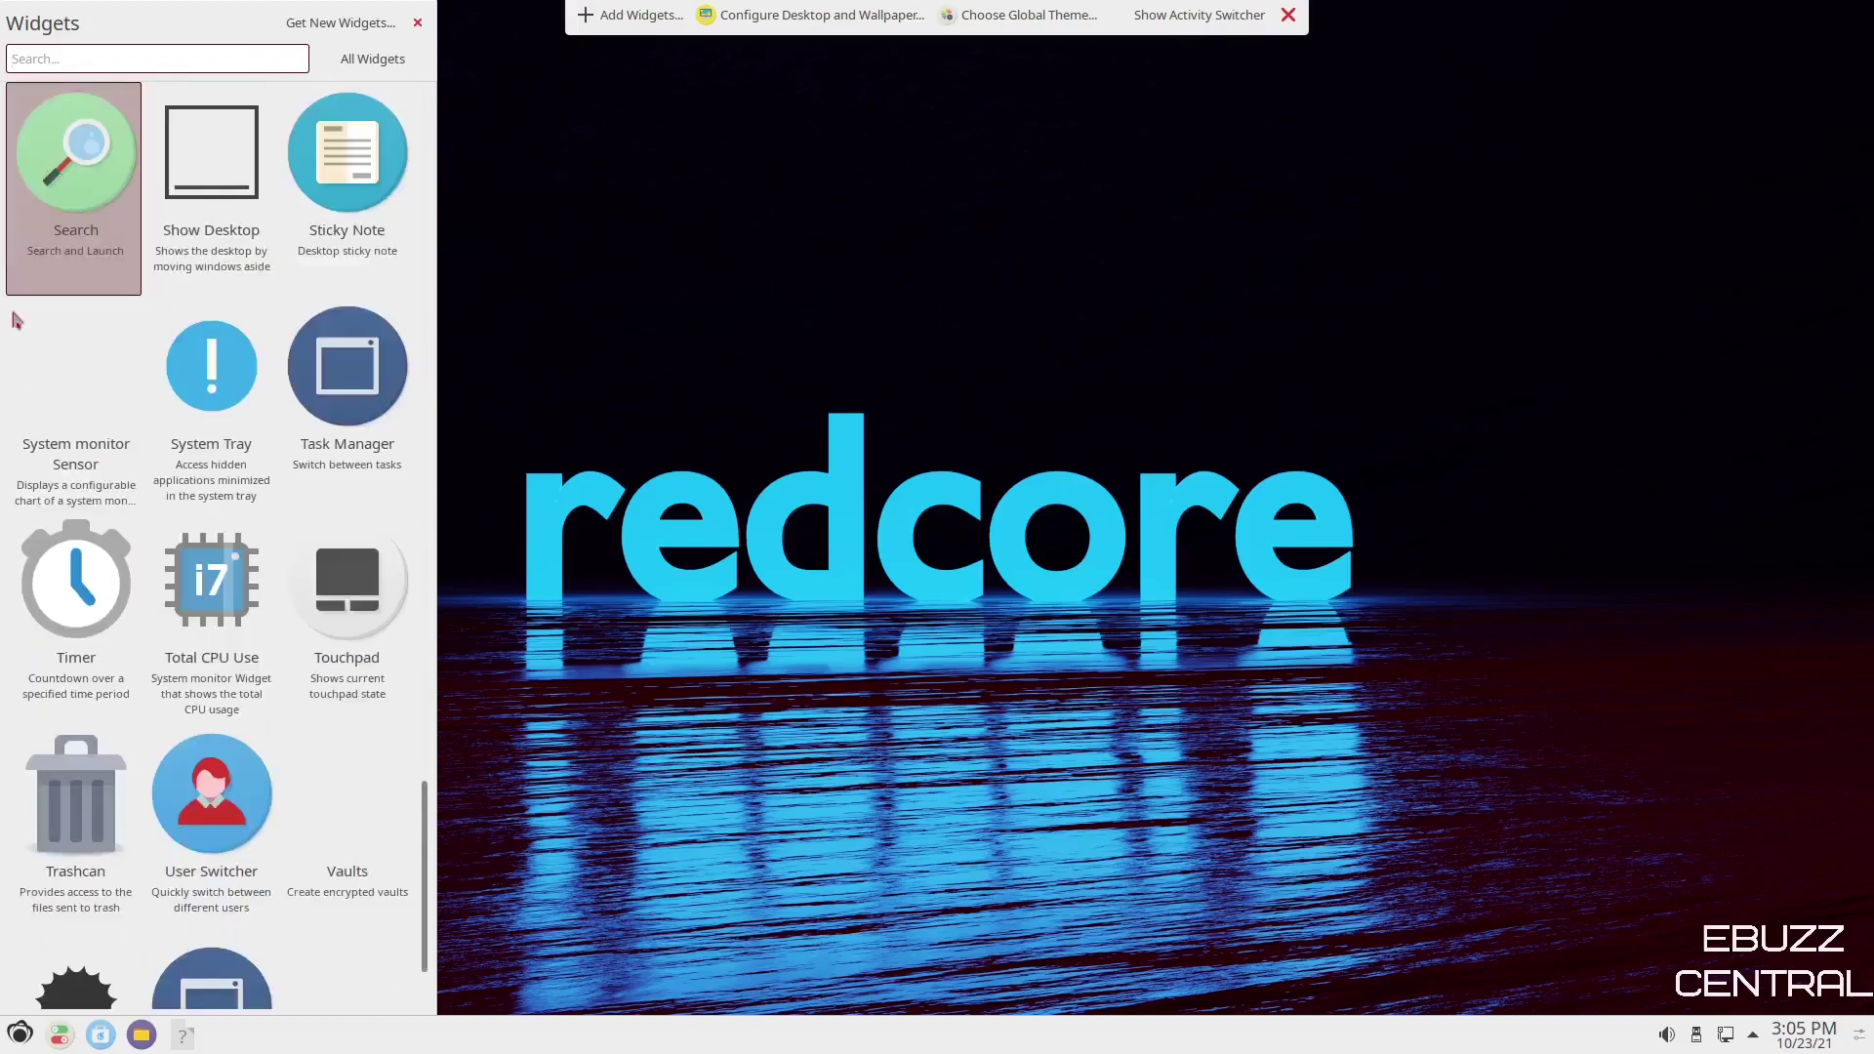
scroll(347, 606, "down", 2)
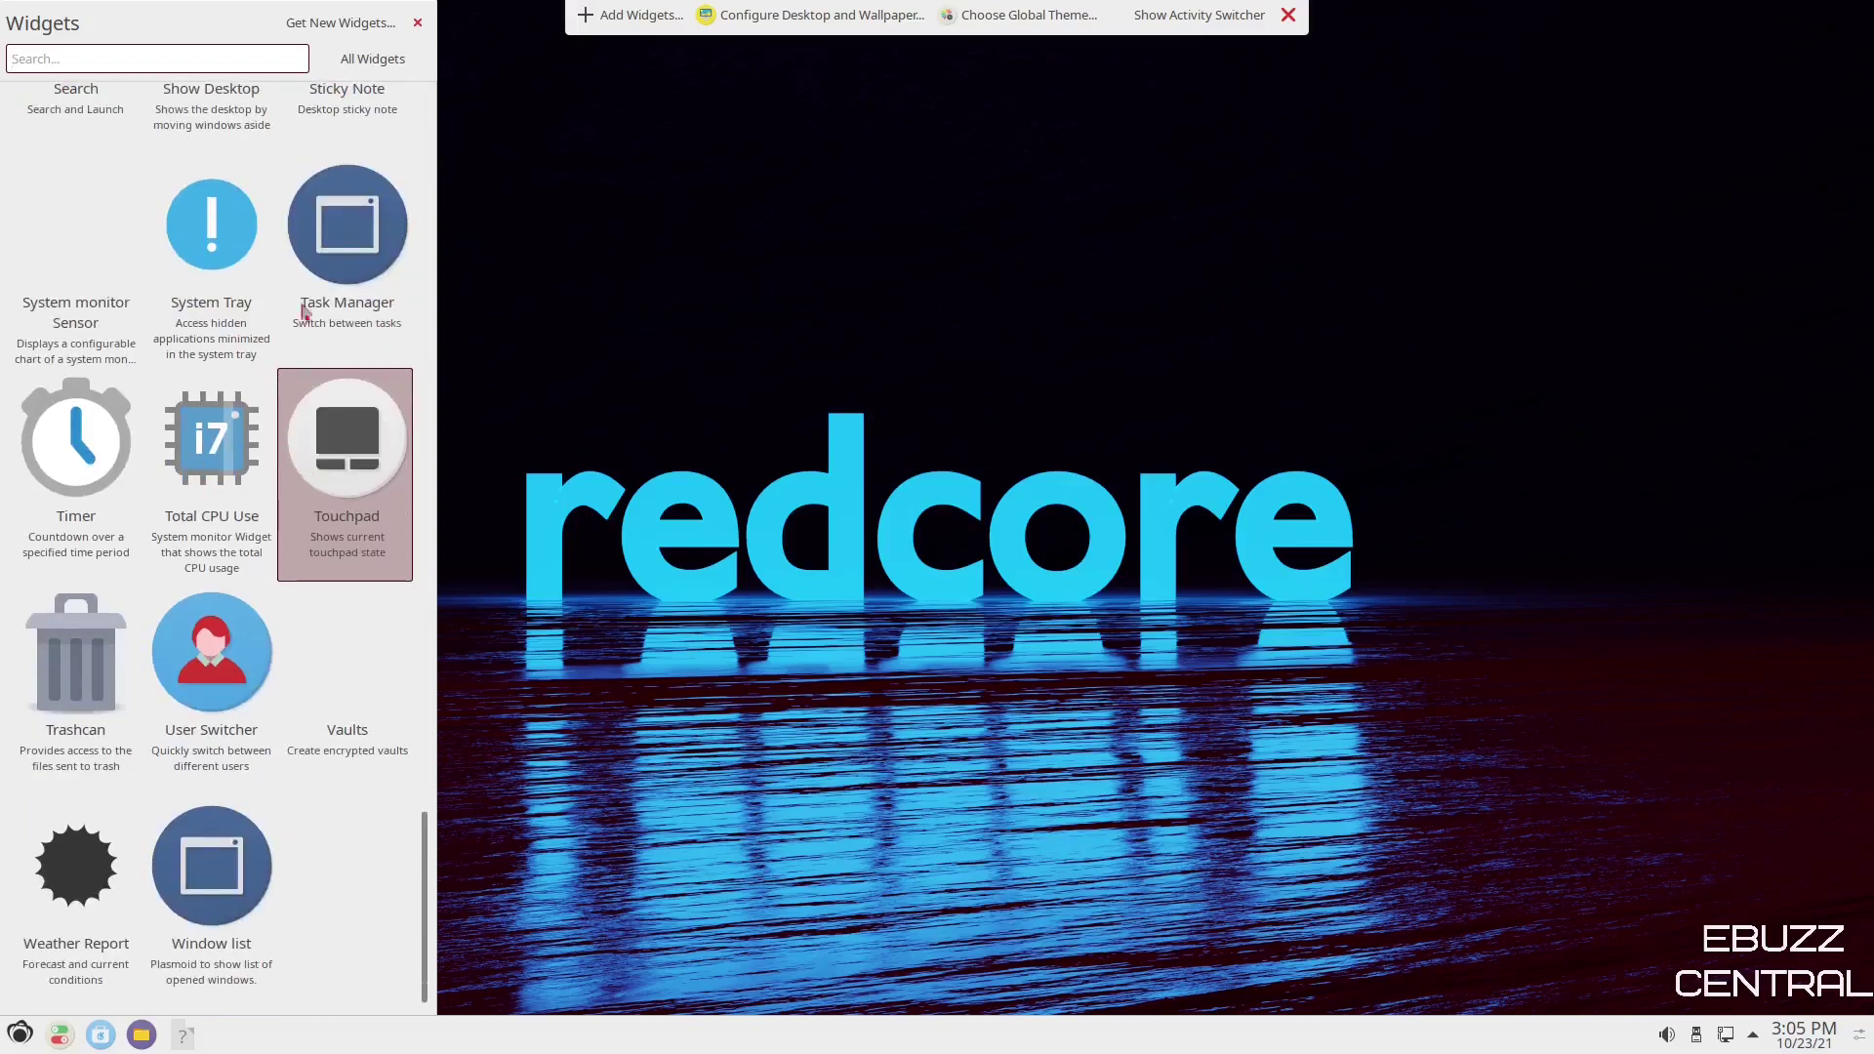
scroll(305, 303, "up", 2)
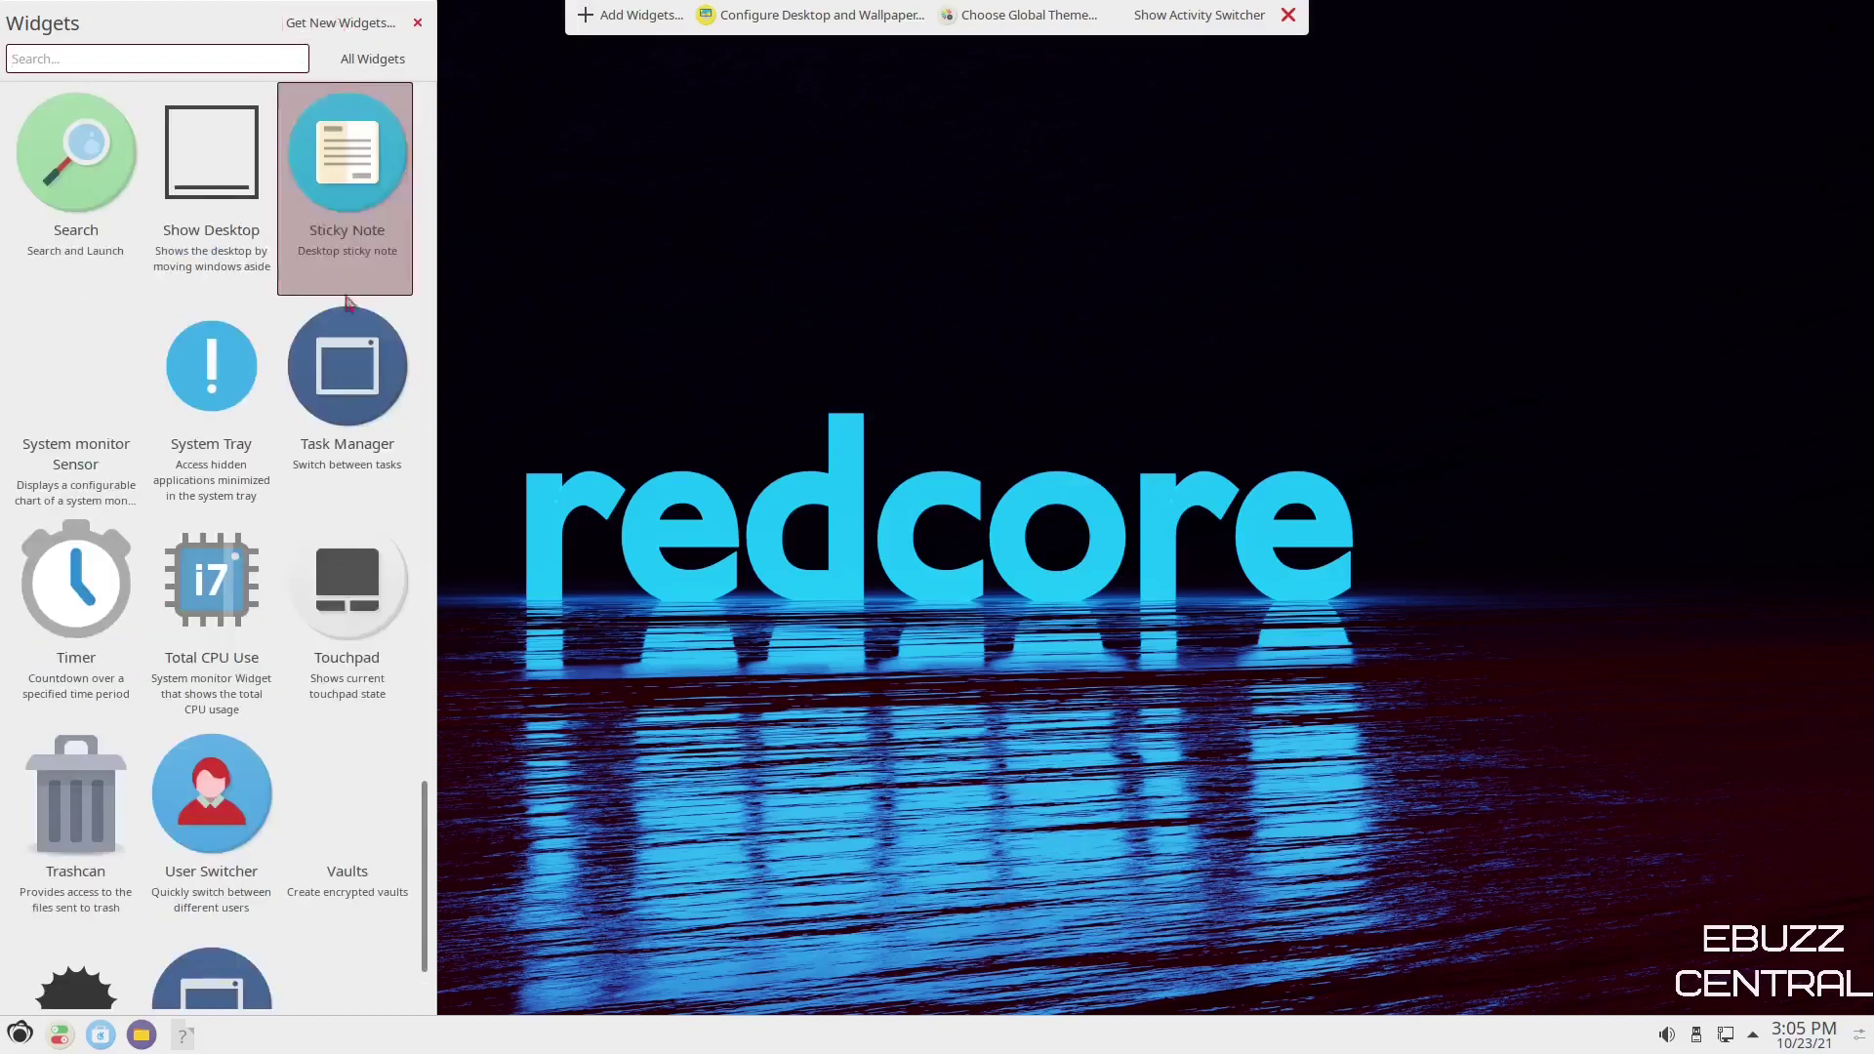
scroll(291, 350, "down", 2)
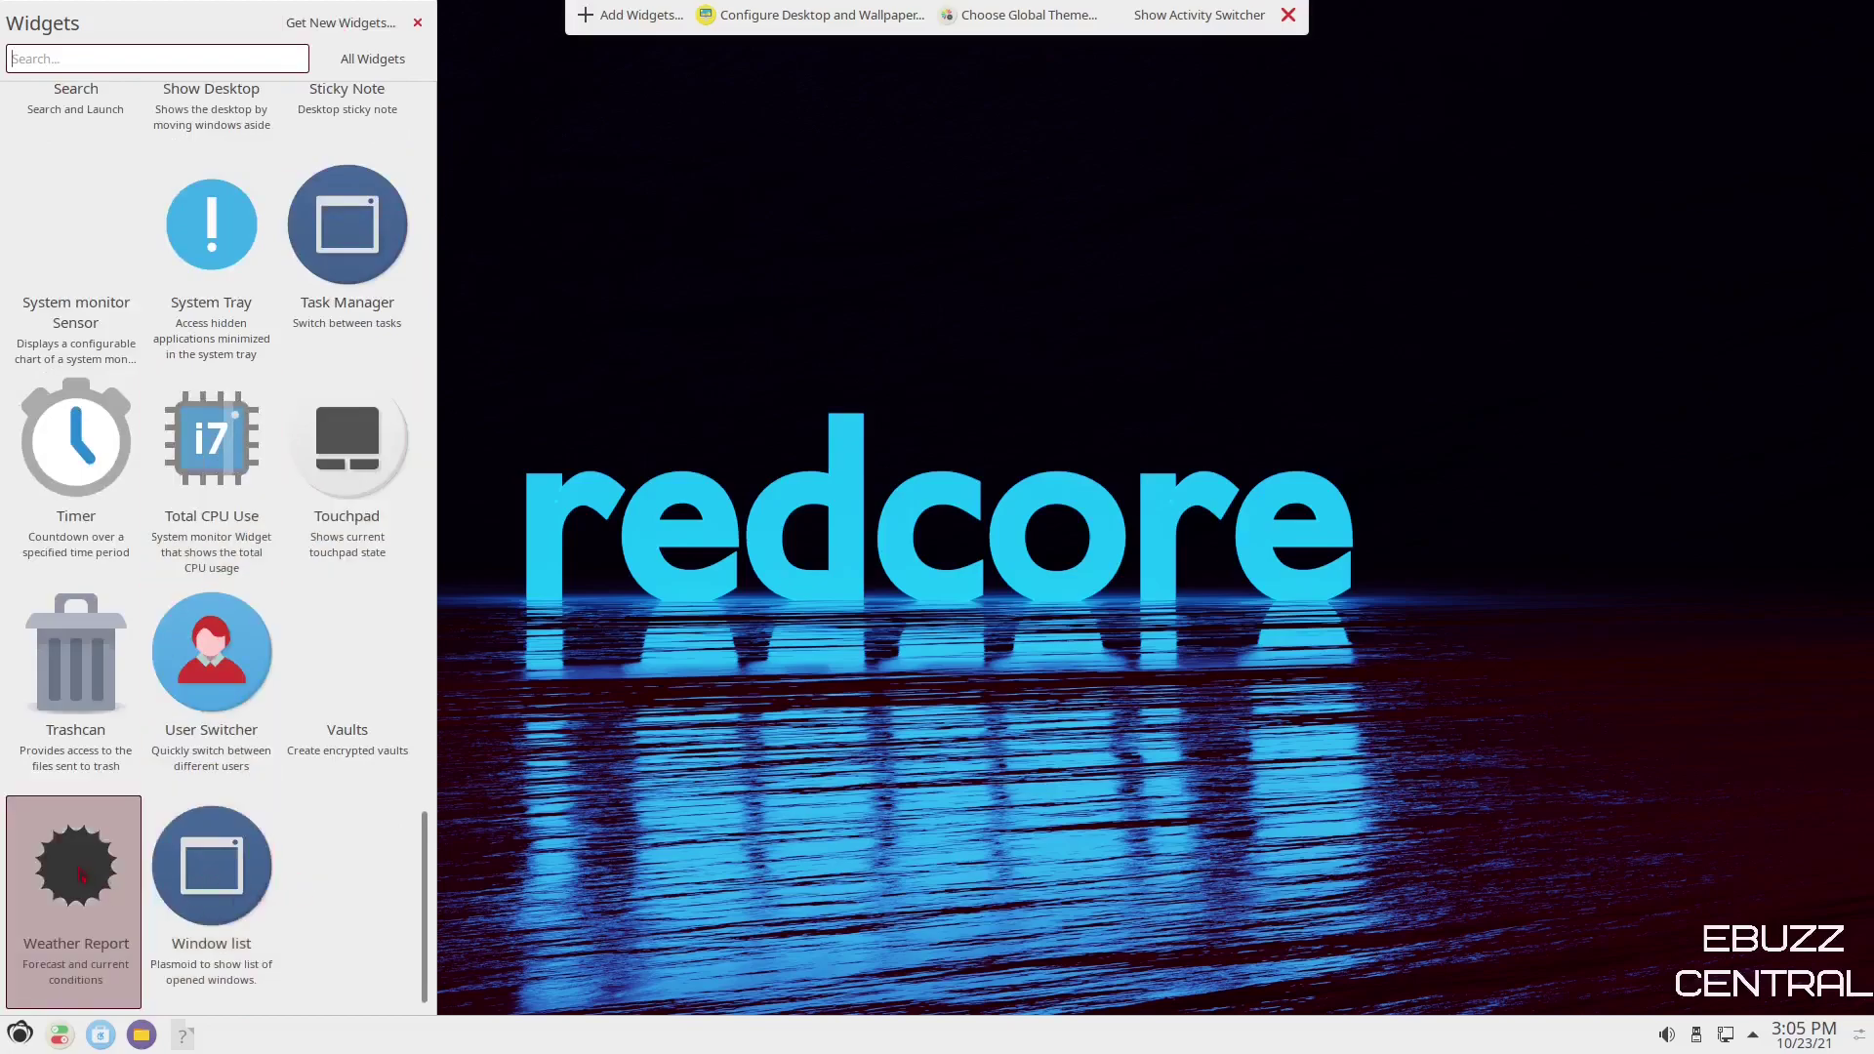
left_click_drag(81, 872, 1324, 244)
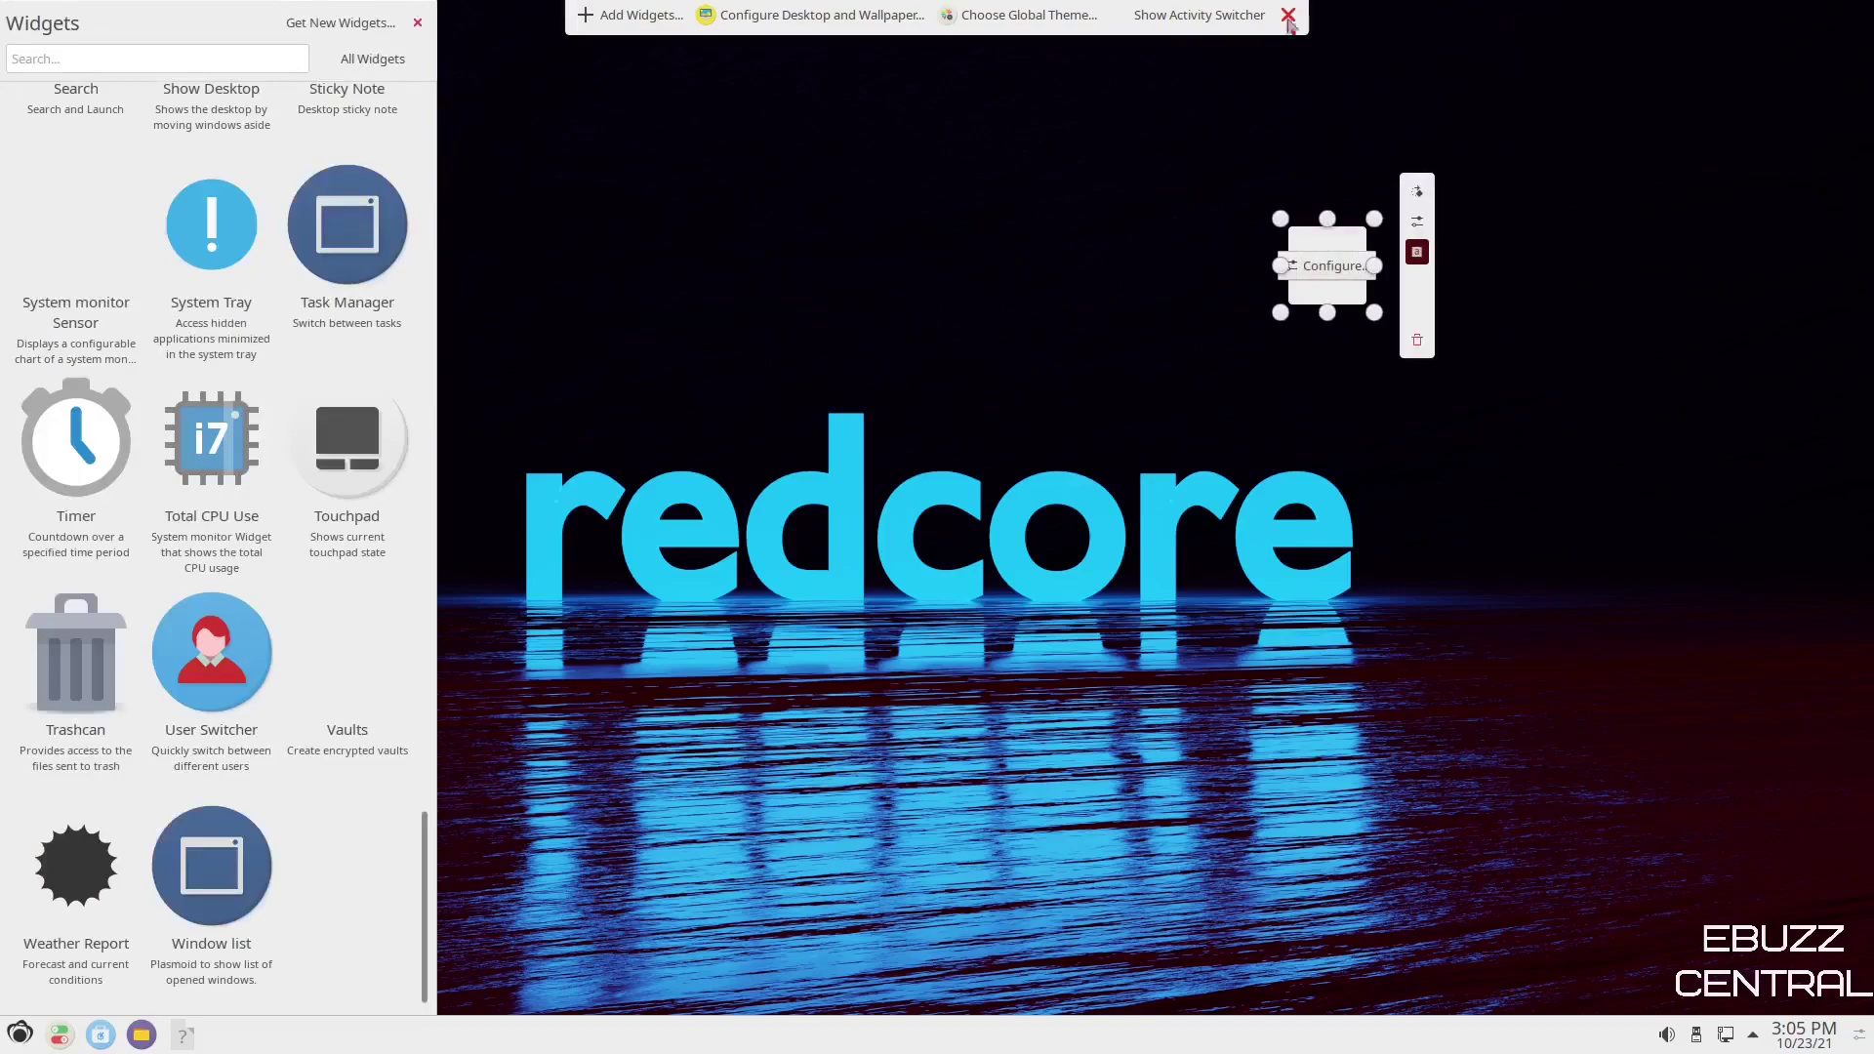
Set the weather widget's location to NOAA's Dallas Love Field, TX station and apply.
left_click(1323, 267)
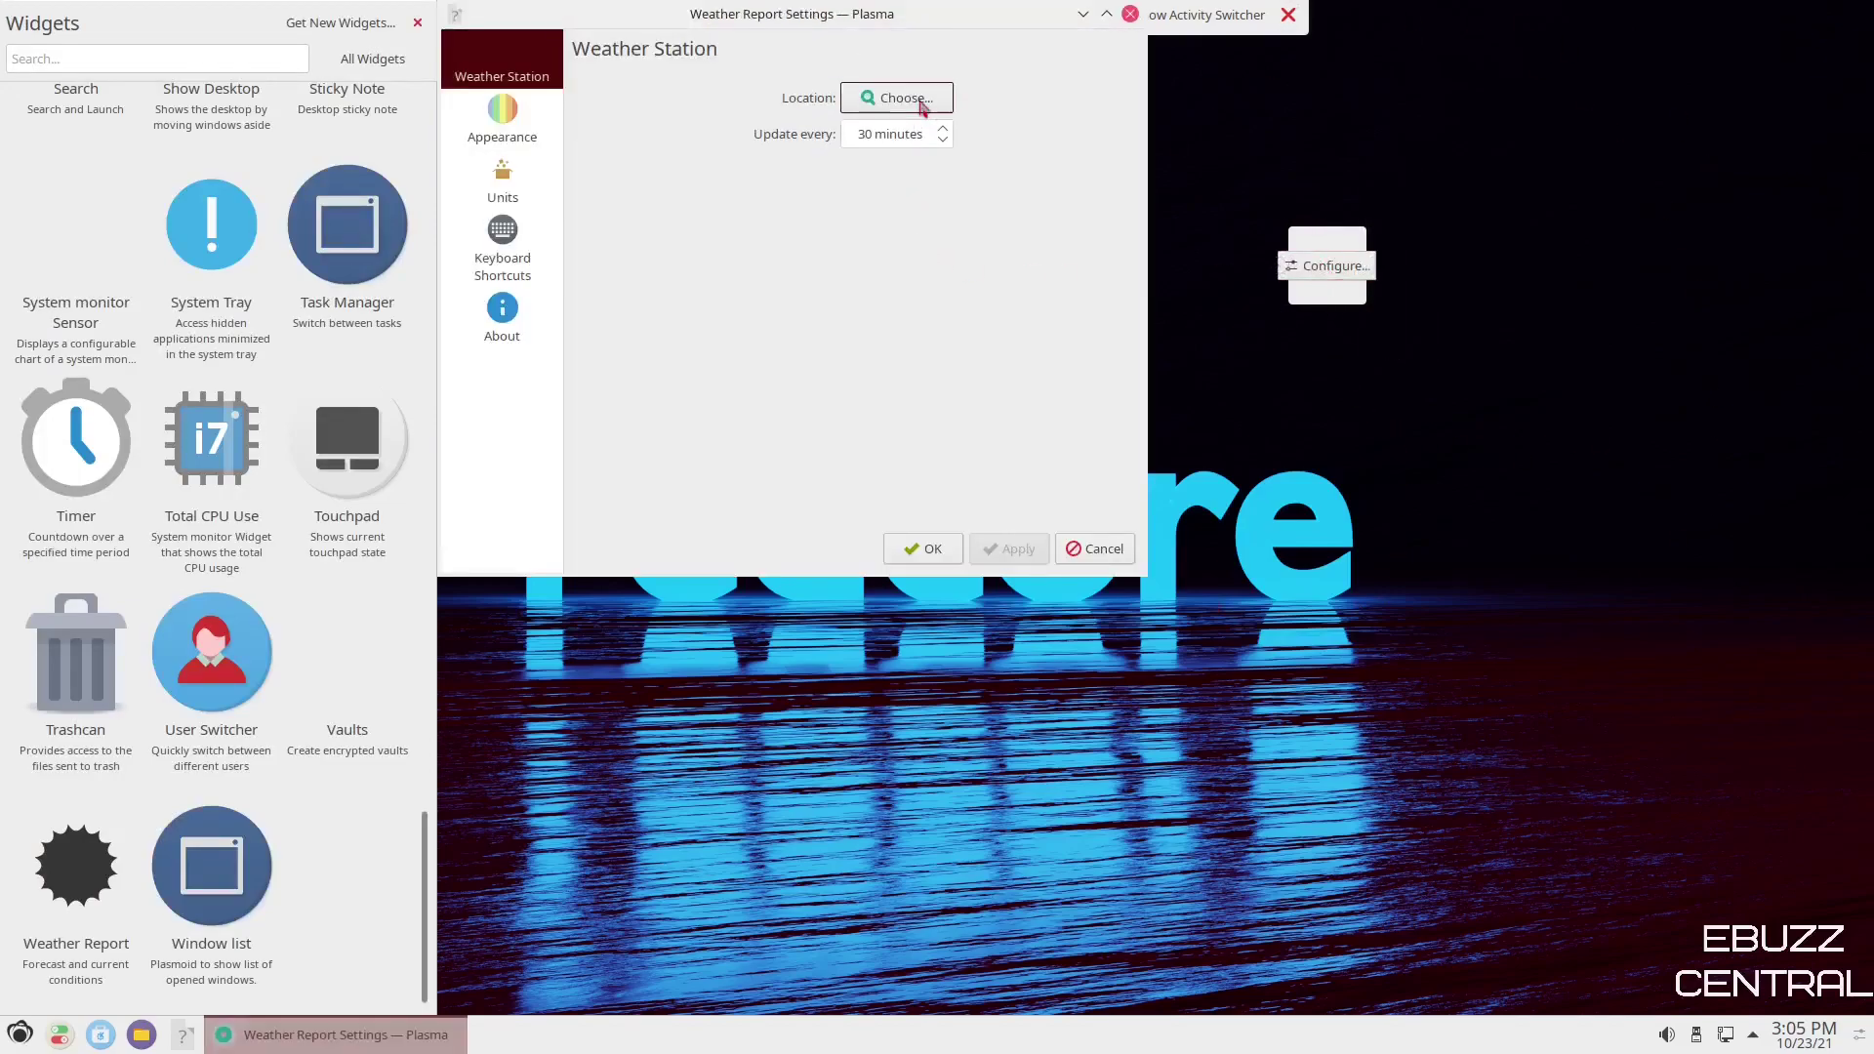
left_click(921, 100)
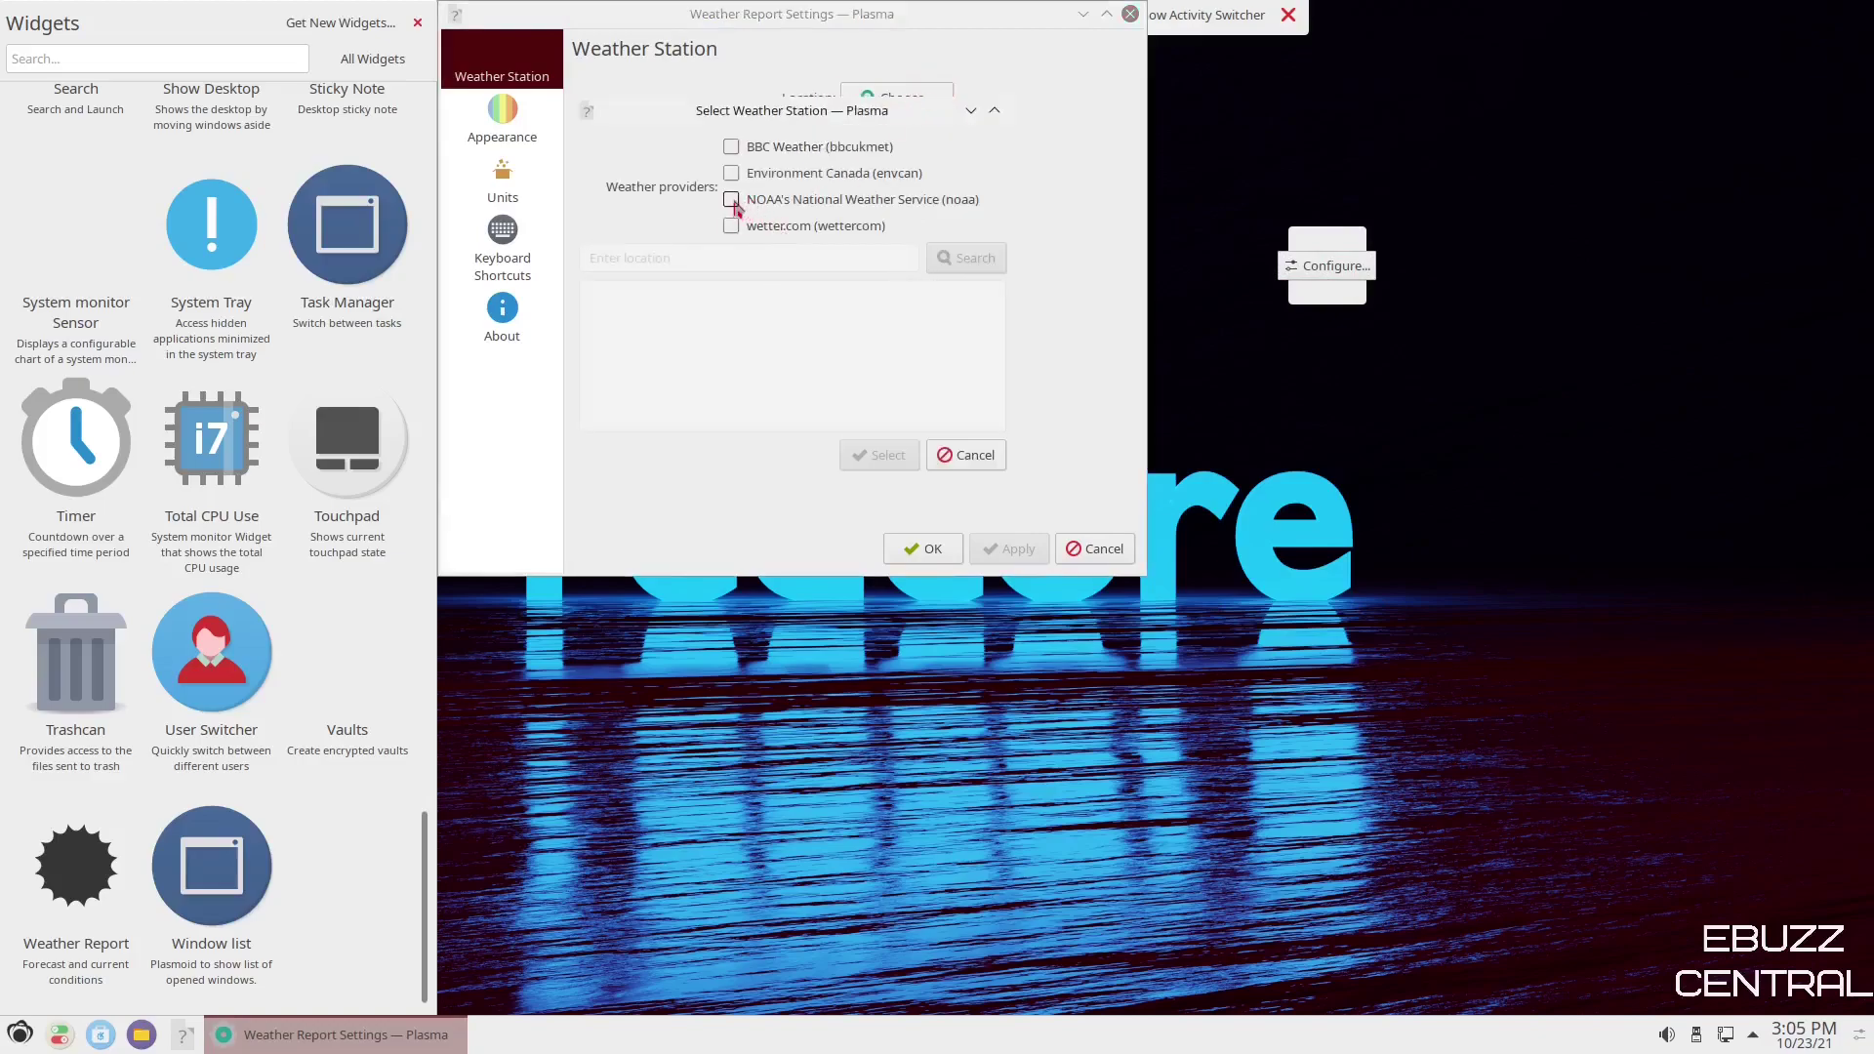
left_click(732, 202)
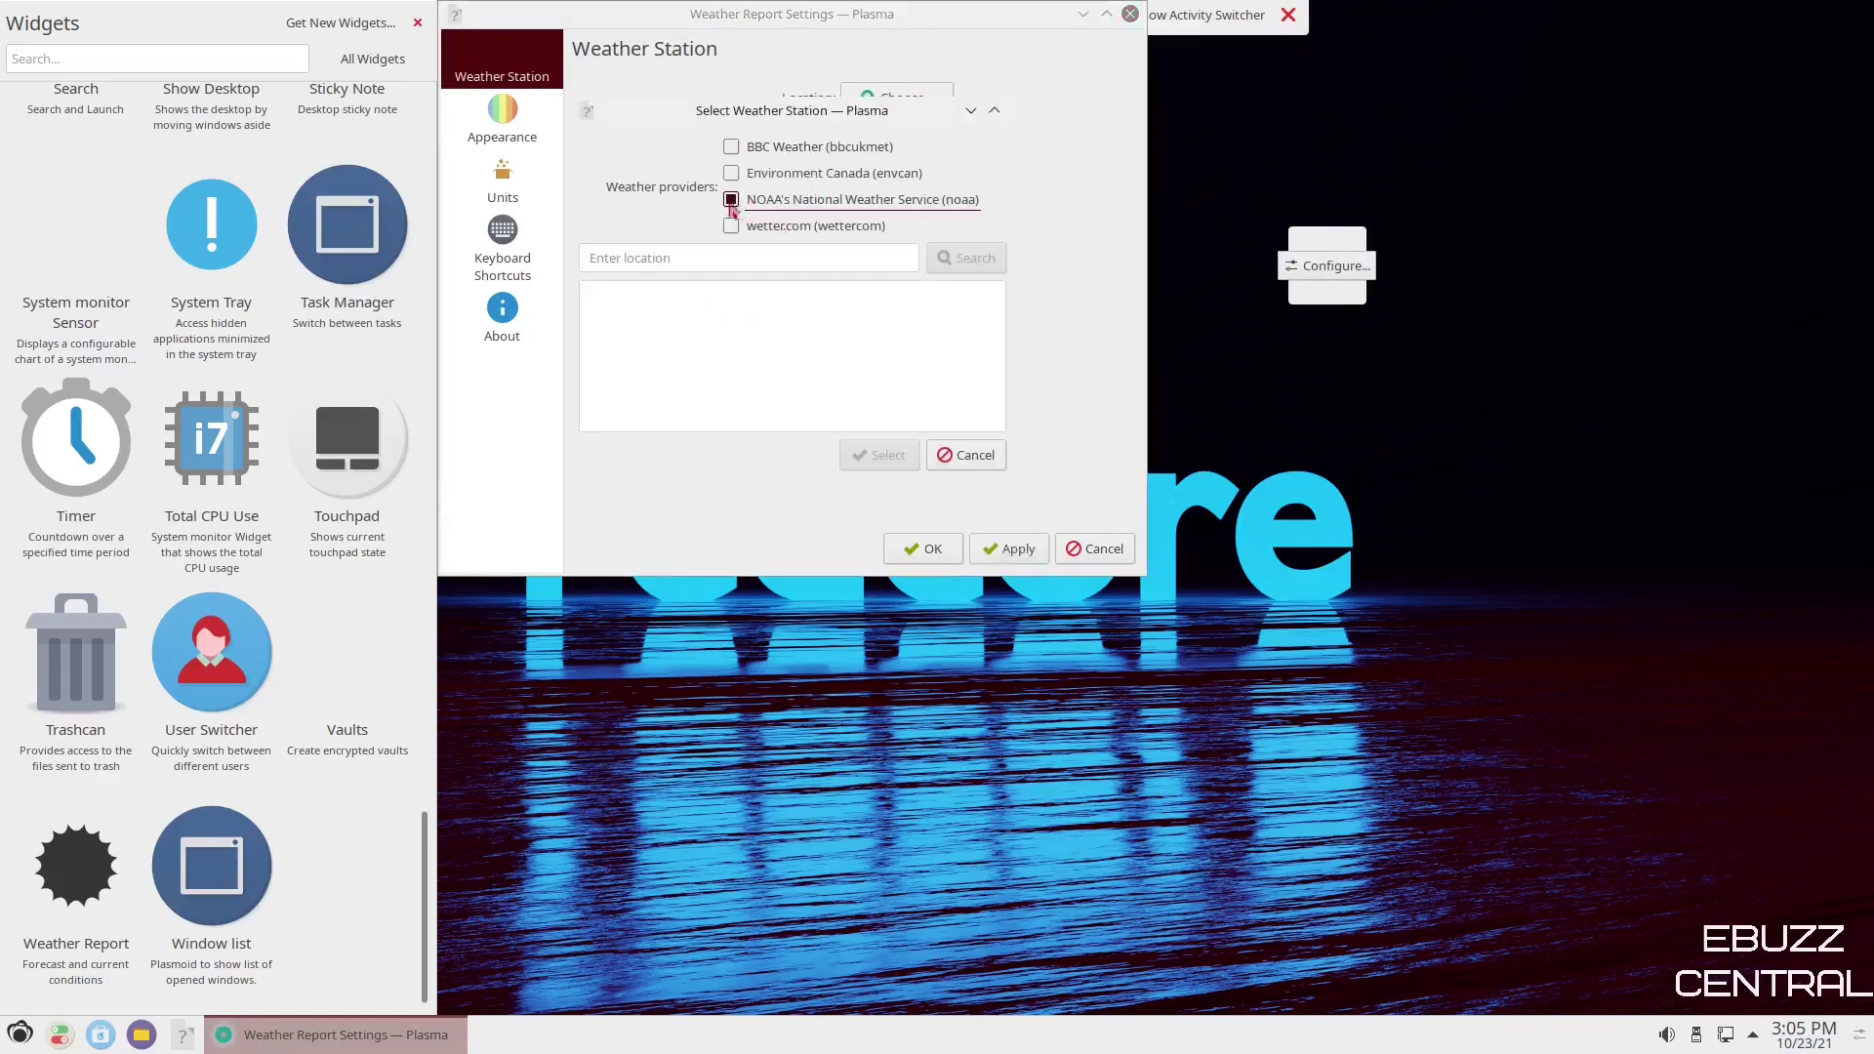
left_click(684, 259)
type("dallas")
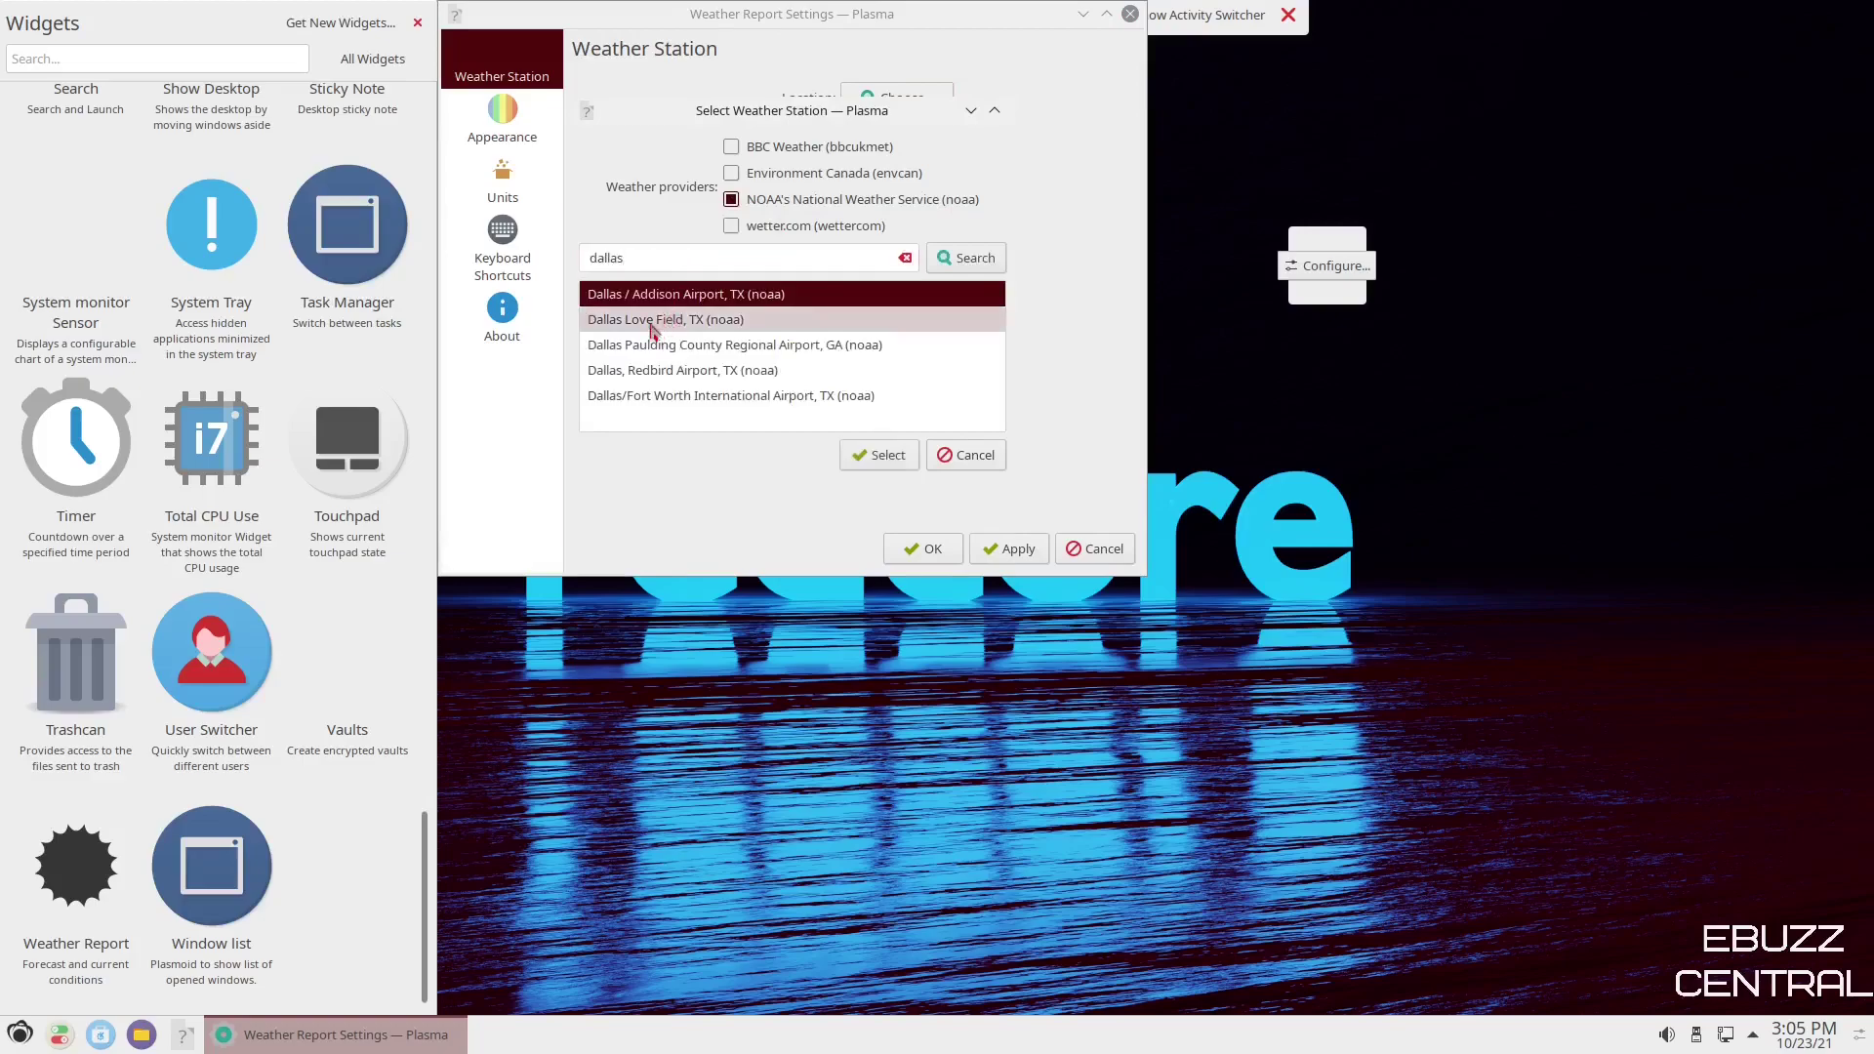
left_click(651, 328)
left_click(864, 455)
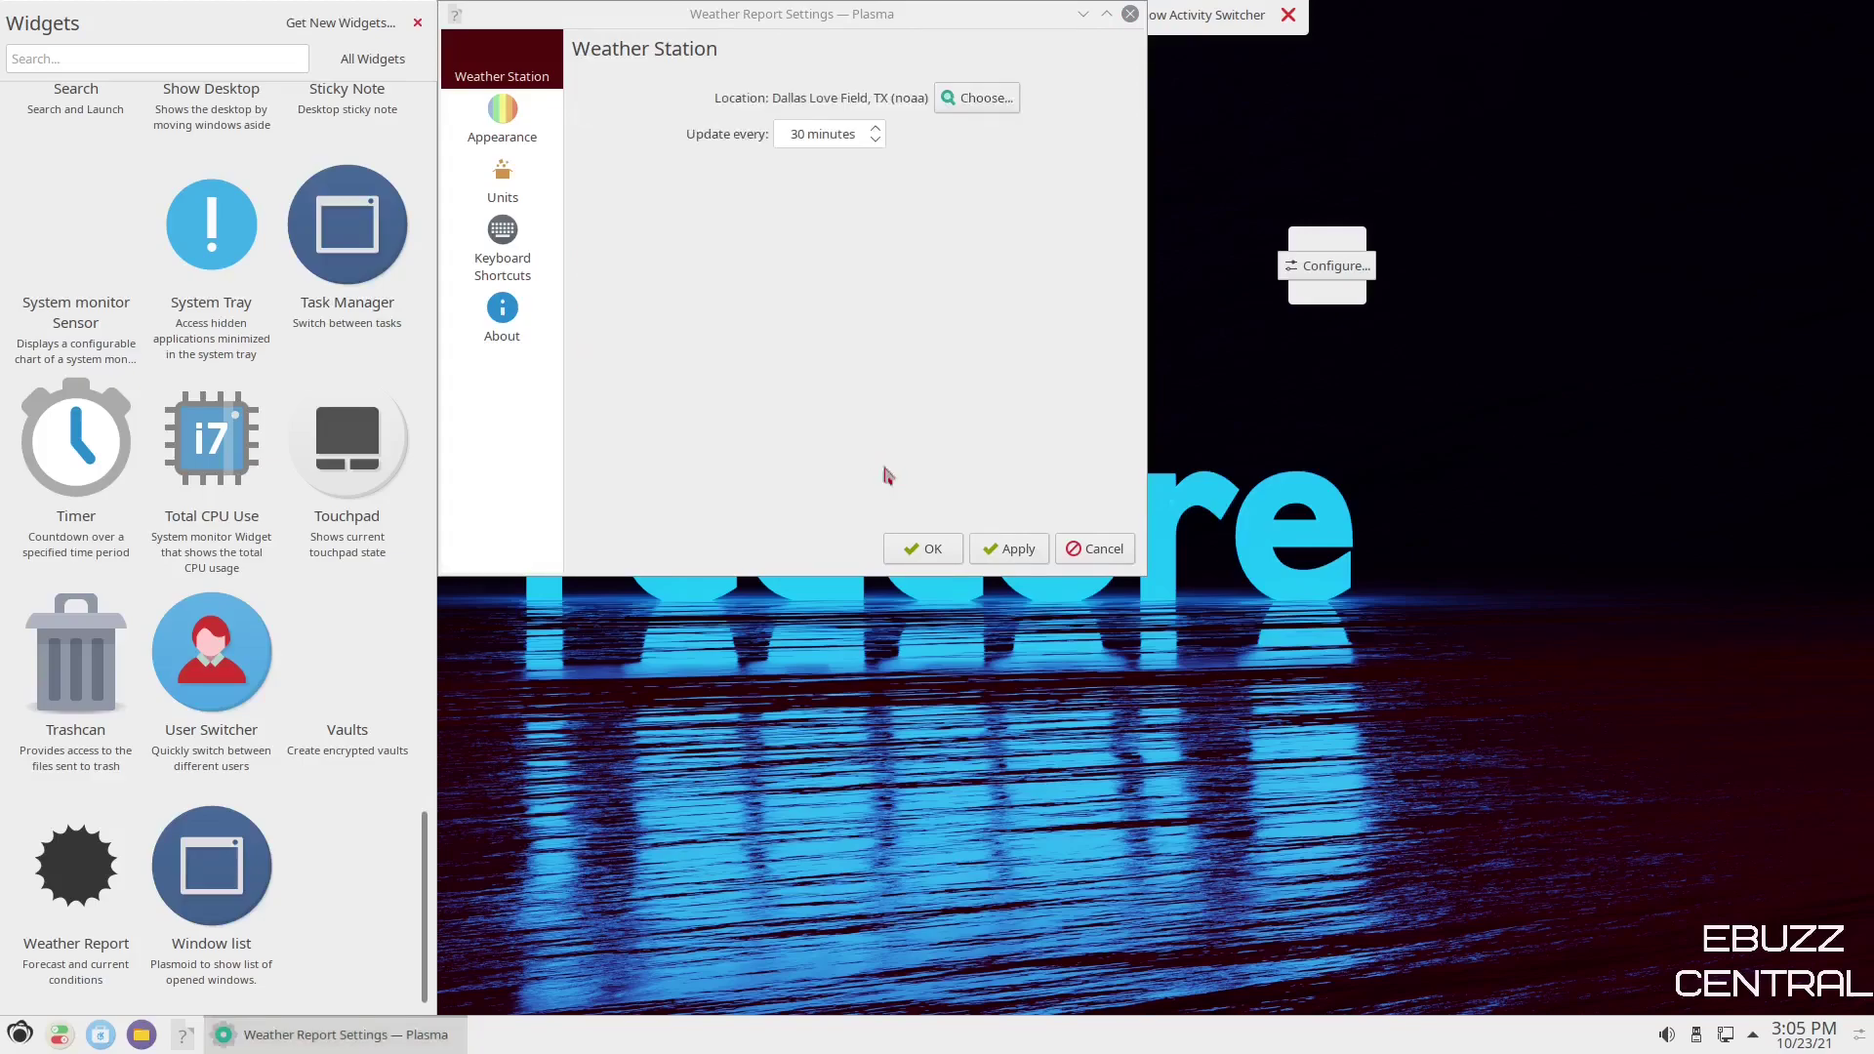
left_click(1033, 554)
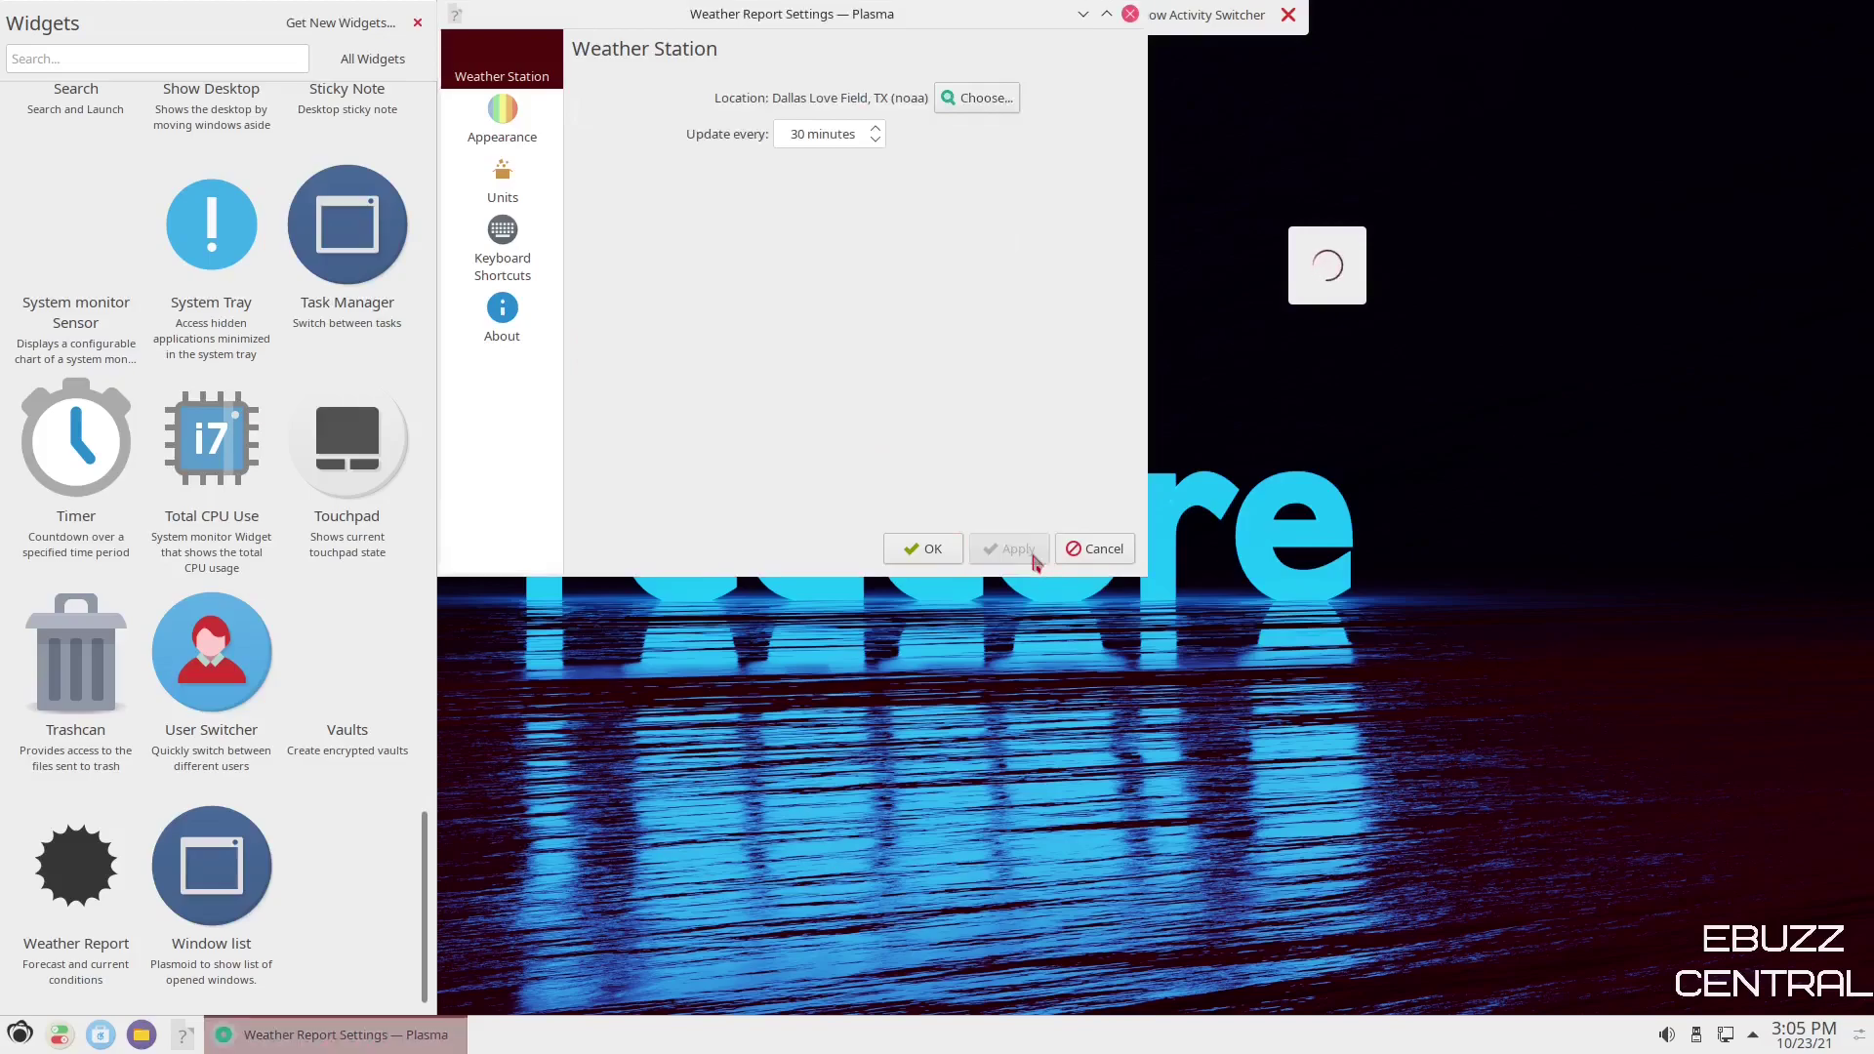
Move the weather widget to the desktop's top-right corner and finish editing the layout.
mouse_move(1541, 271)
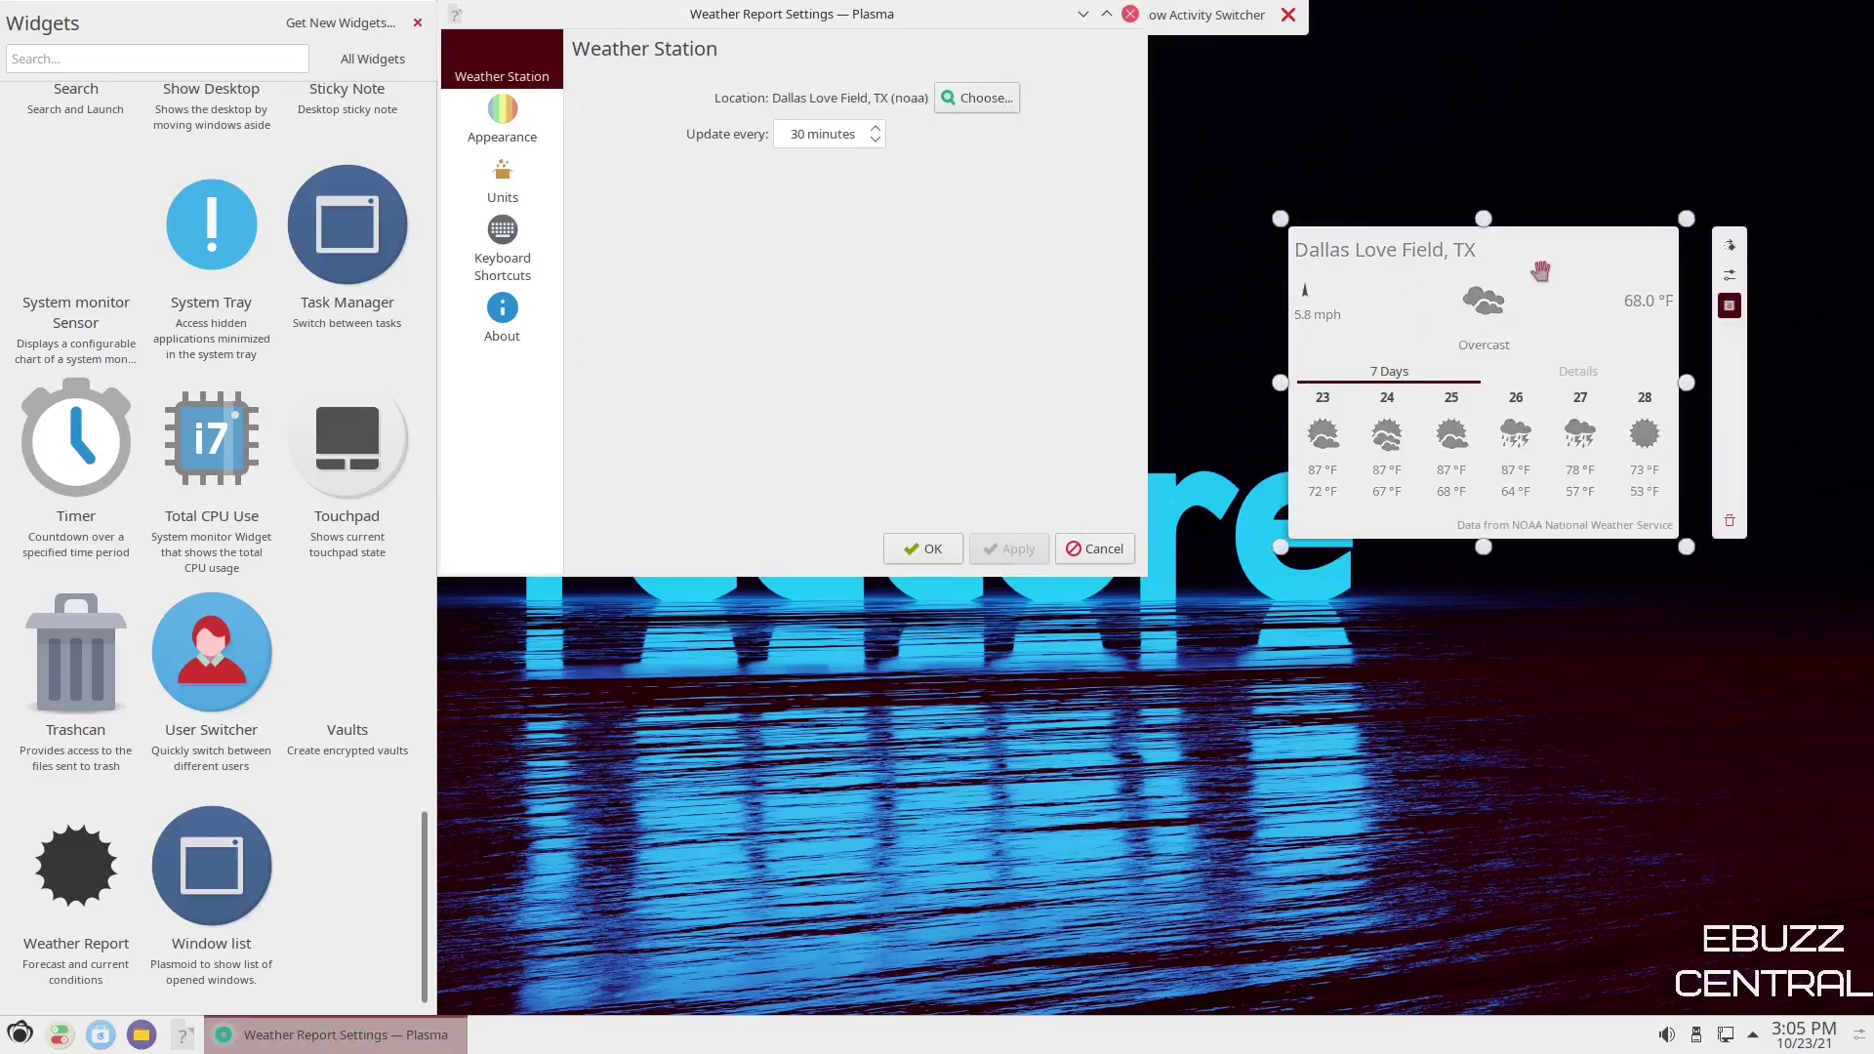
left_click_drag(1540, 271, 1650, 68)
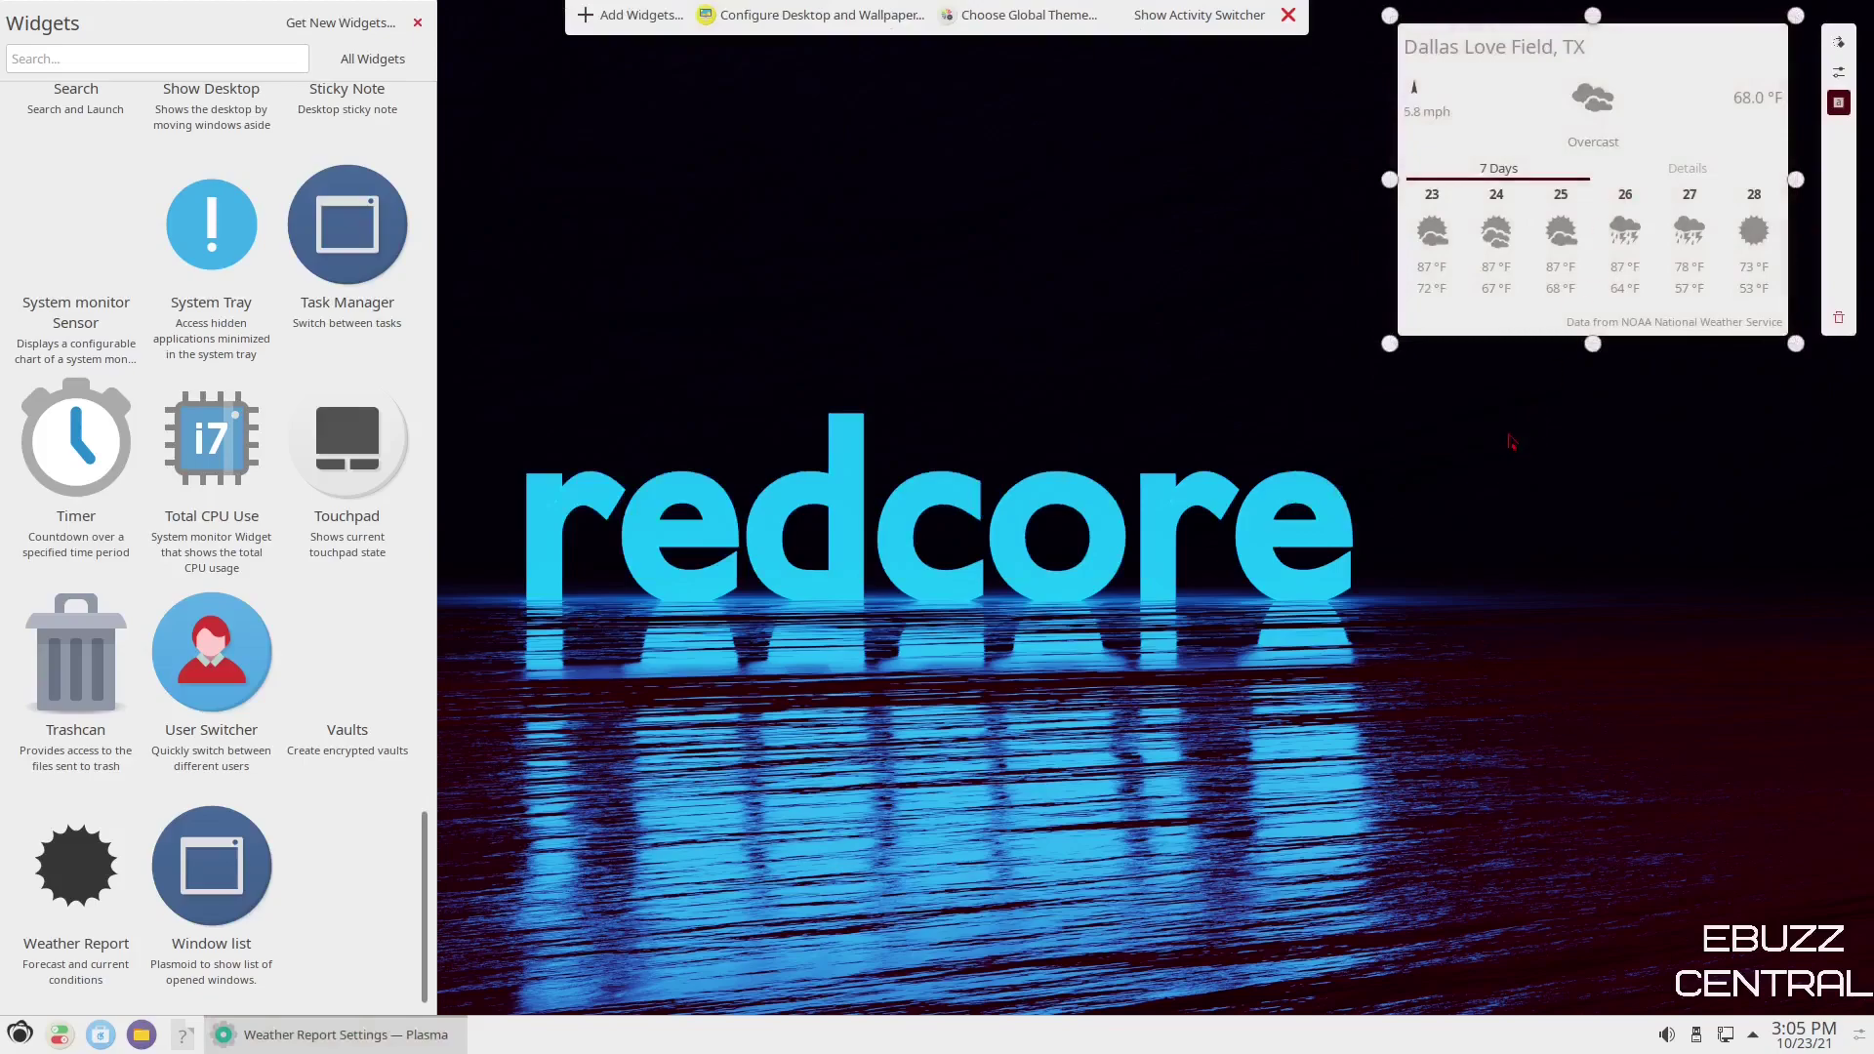
left_click(1289, 14)
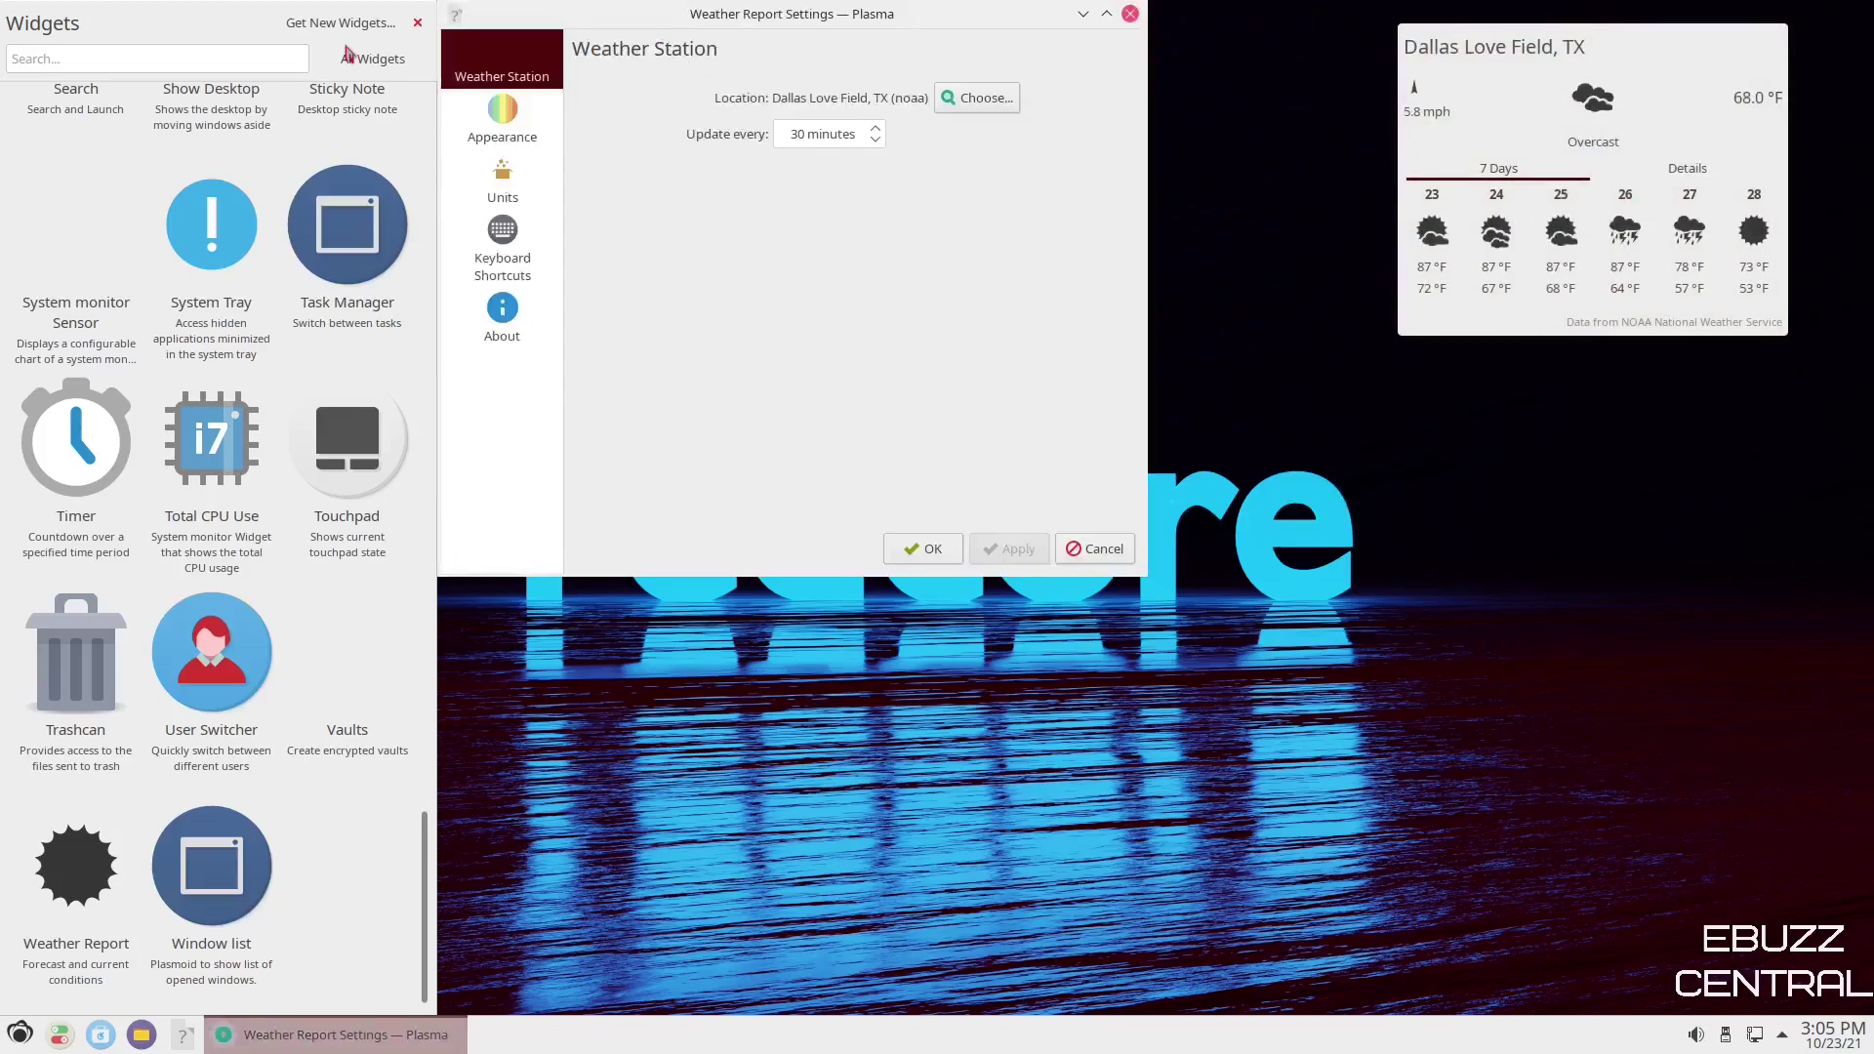
Close the Widgets list and weather settings, then remove the Weather Report widget.
left_click(418, 23)
left_click(1130, 14)
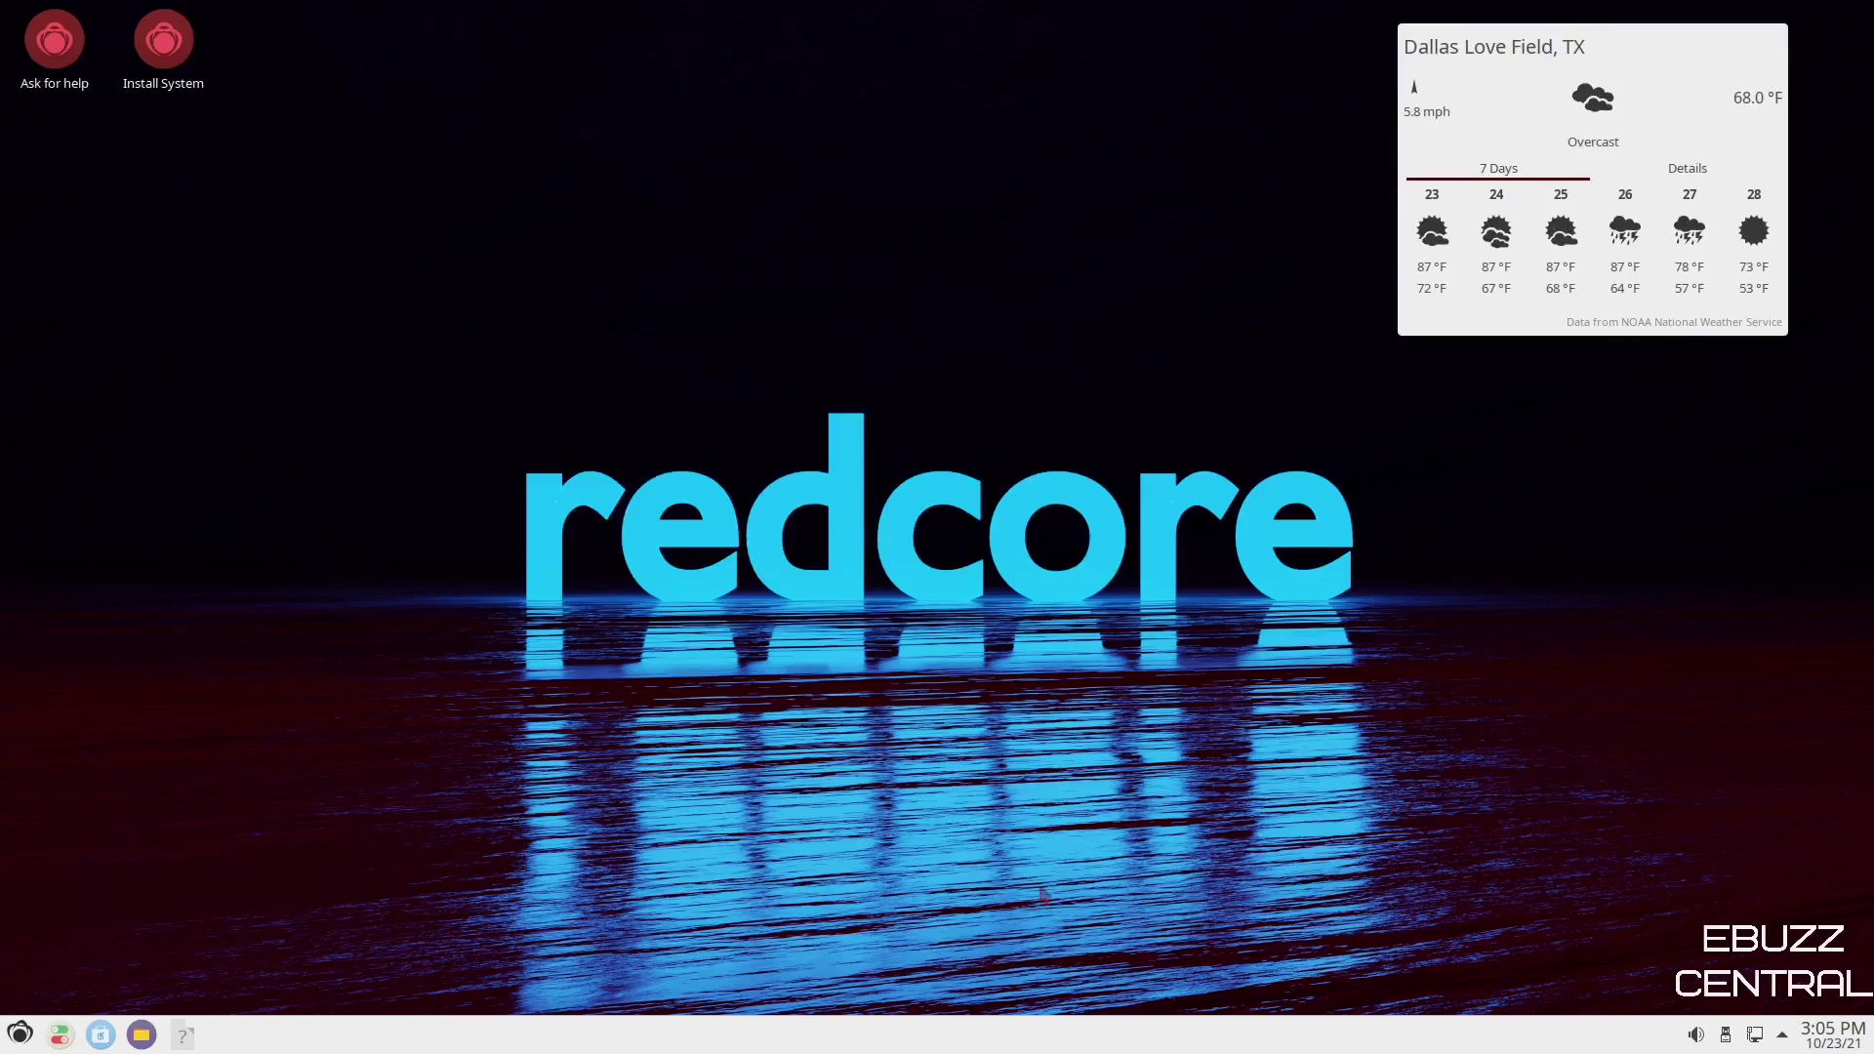
right_click(1499, 116)
left_click(1550, 187)
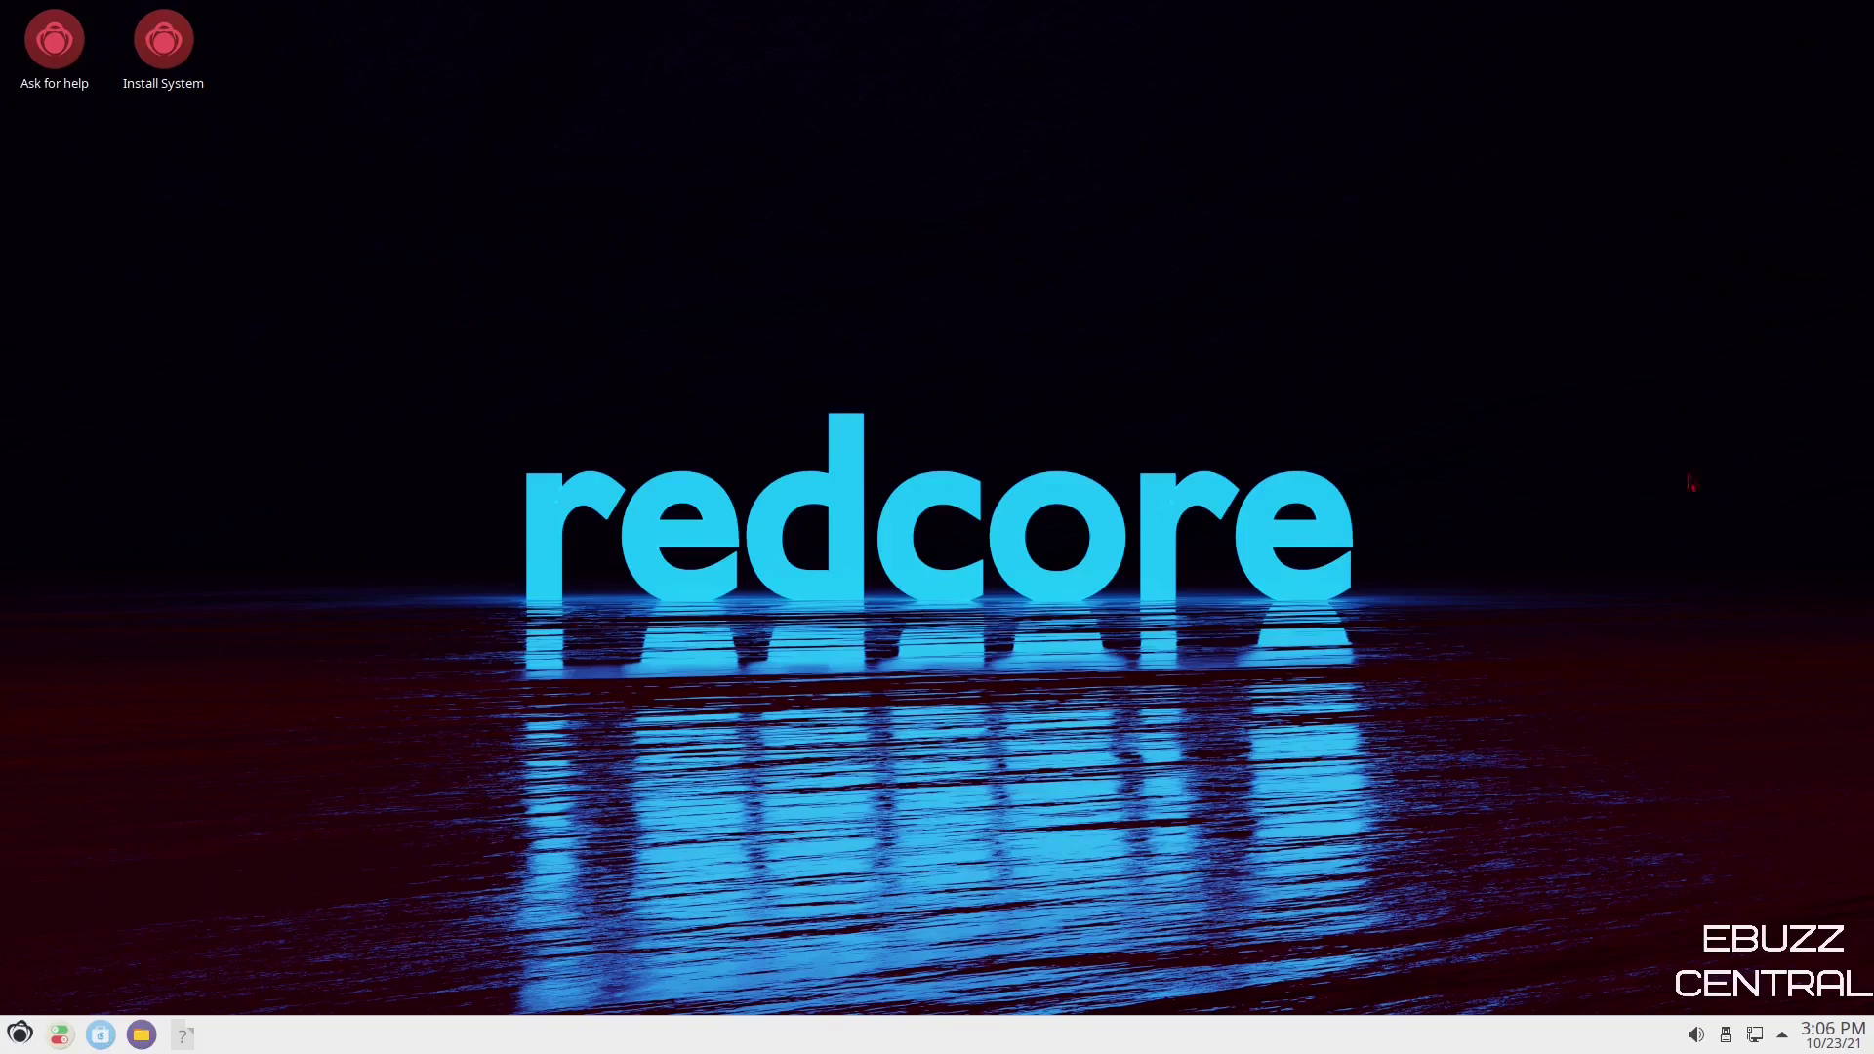
Launch Dolphin on the Home folder and drag its window toward the screen centre.
left_click(141, 1037)
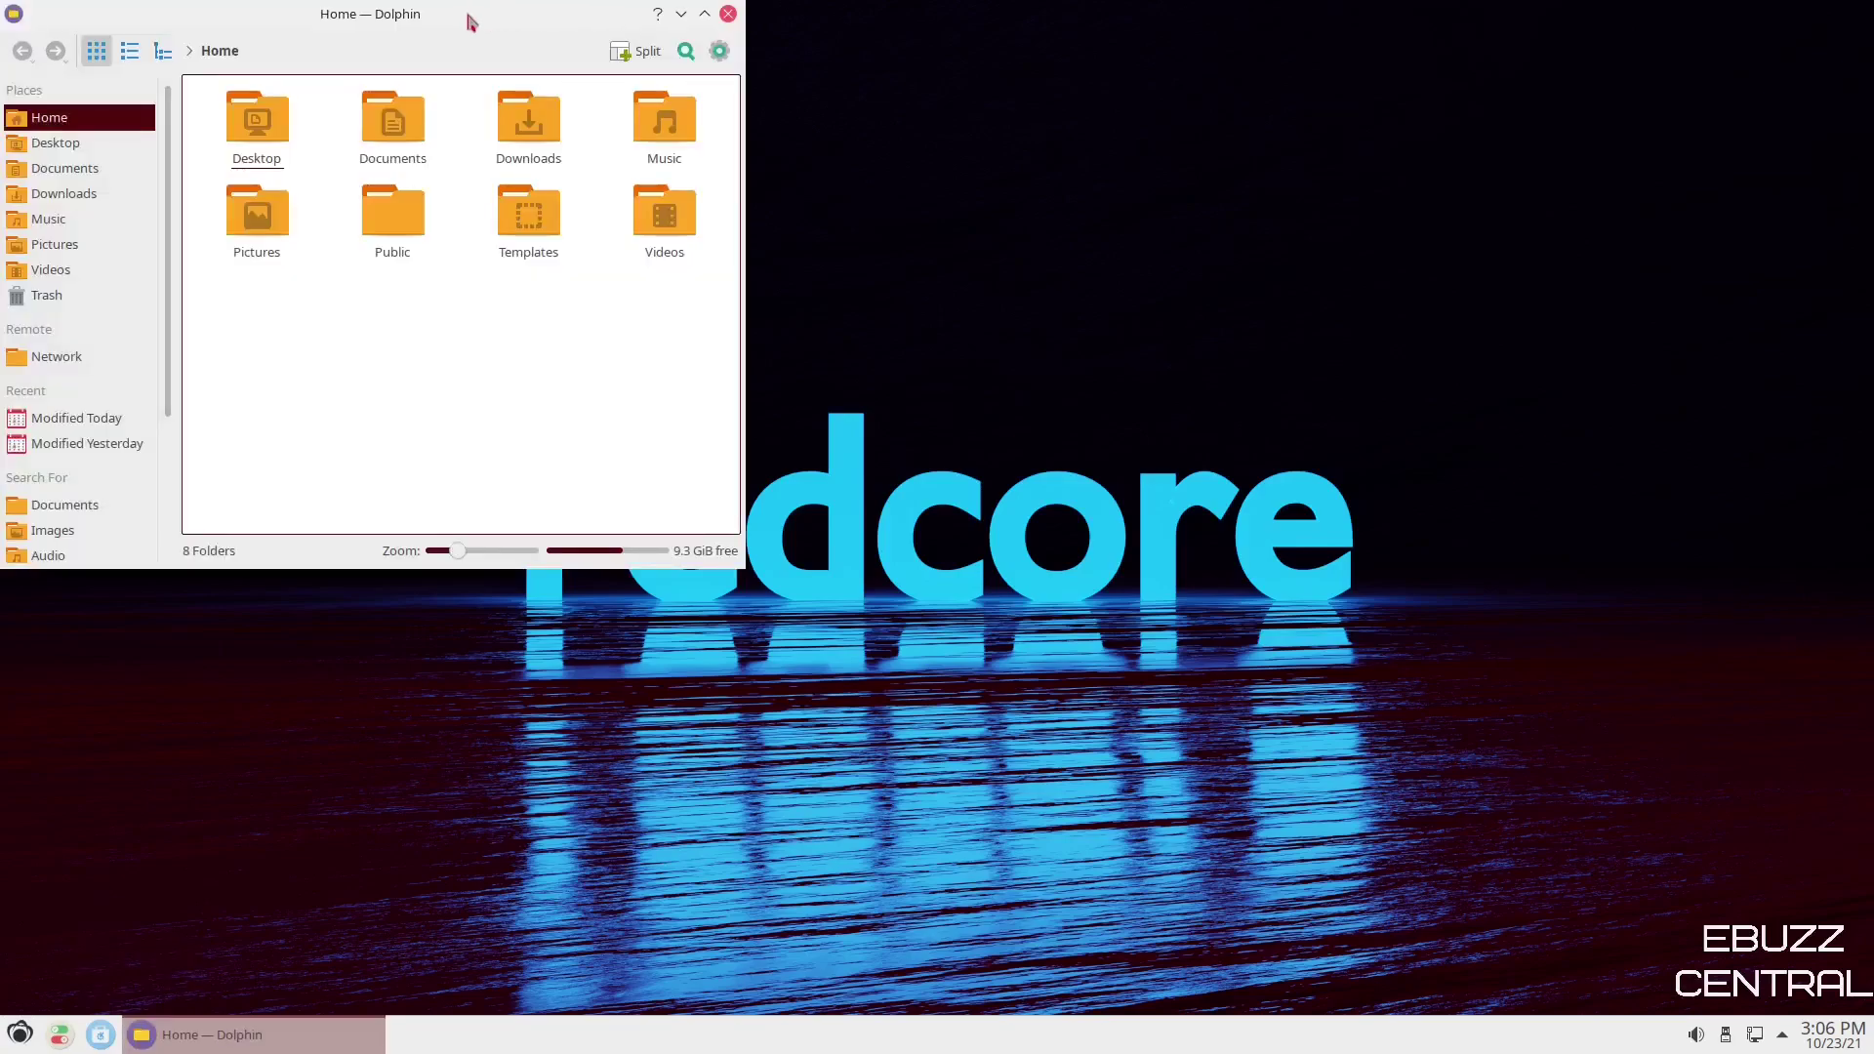
left_click_drag(473, 19, 1000, 53)
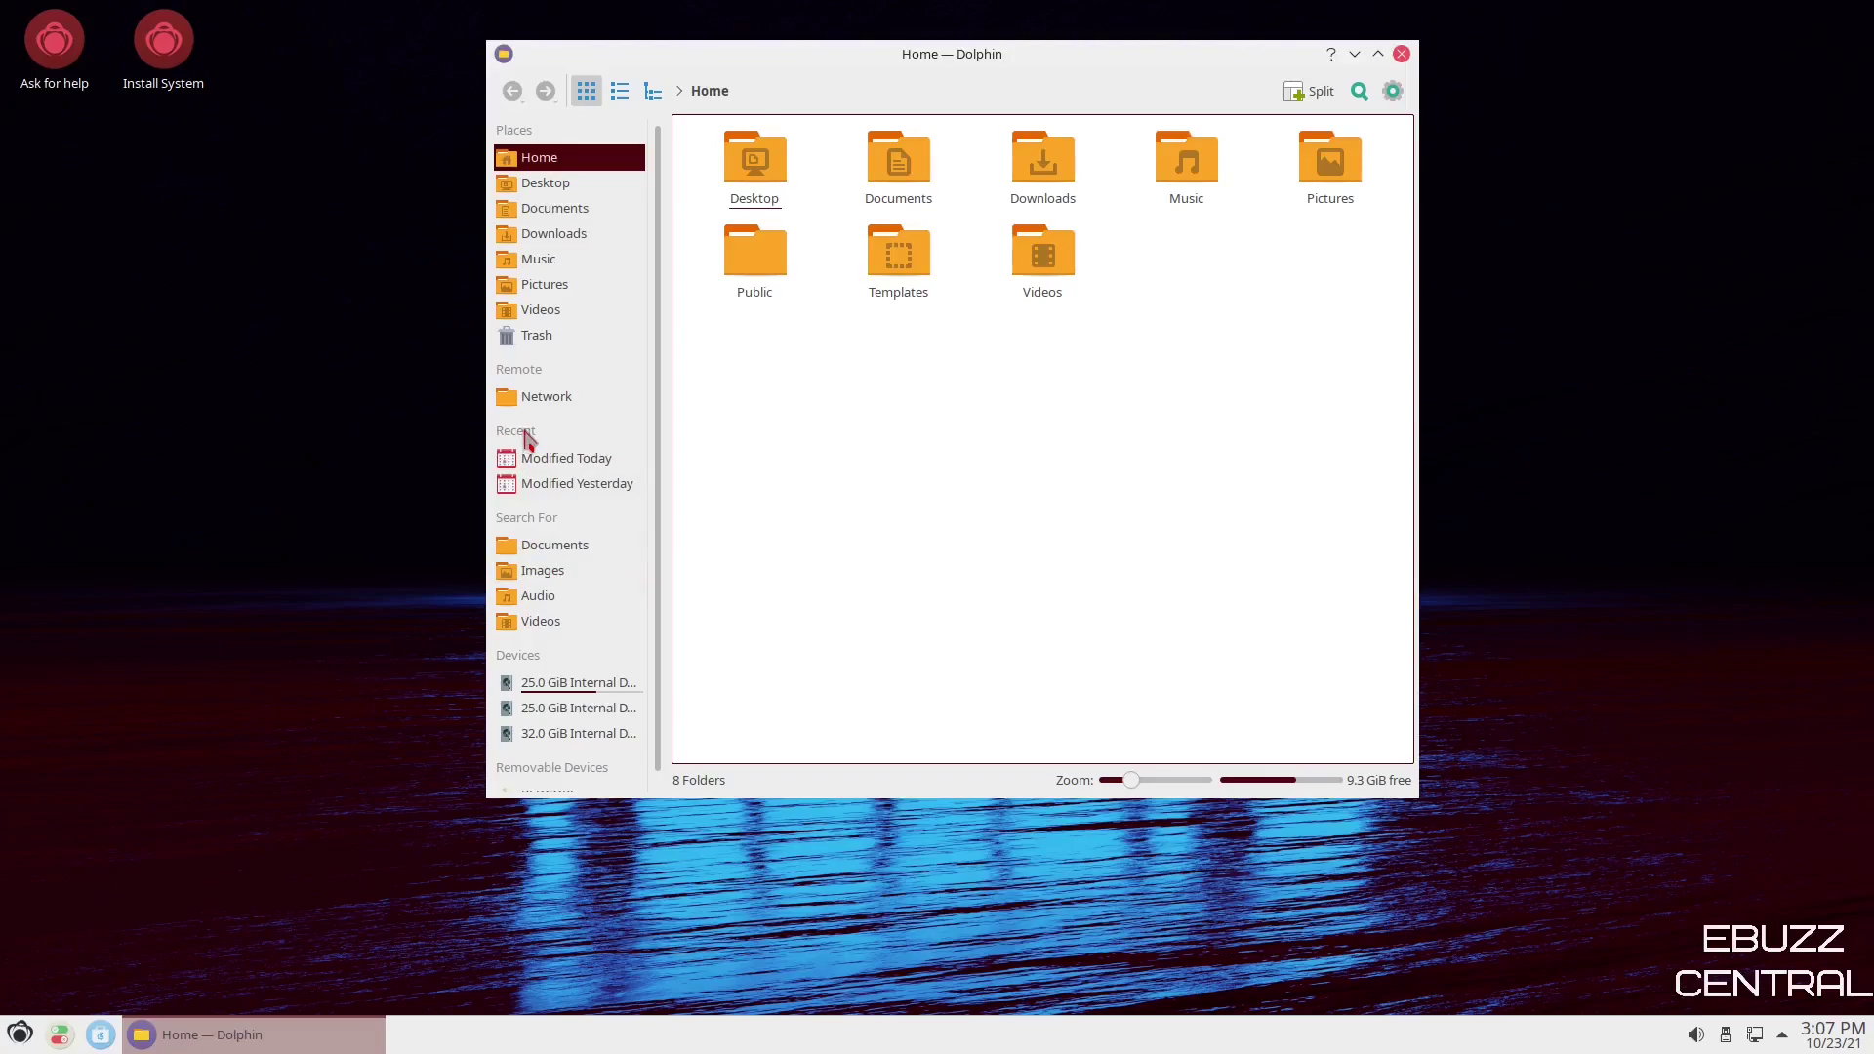
Hide the Recent and Search For sections from Dolphin's Places panel.
right_click(520, 441)
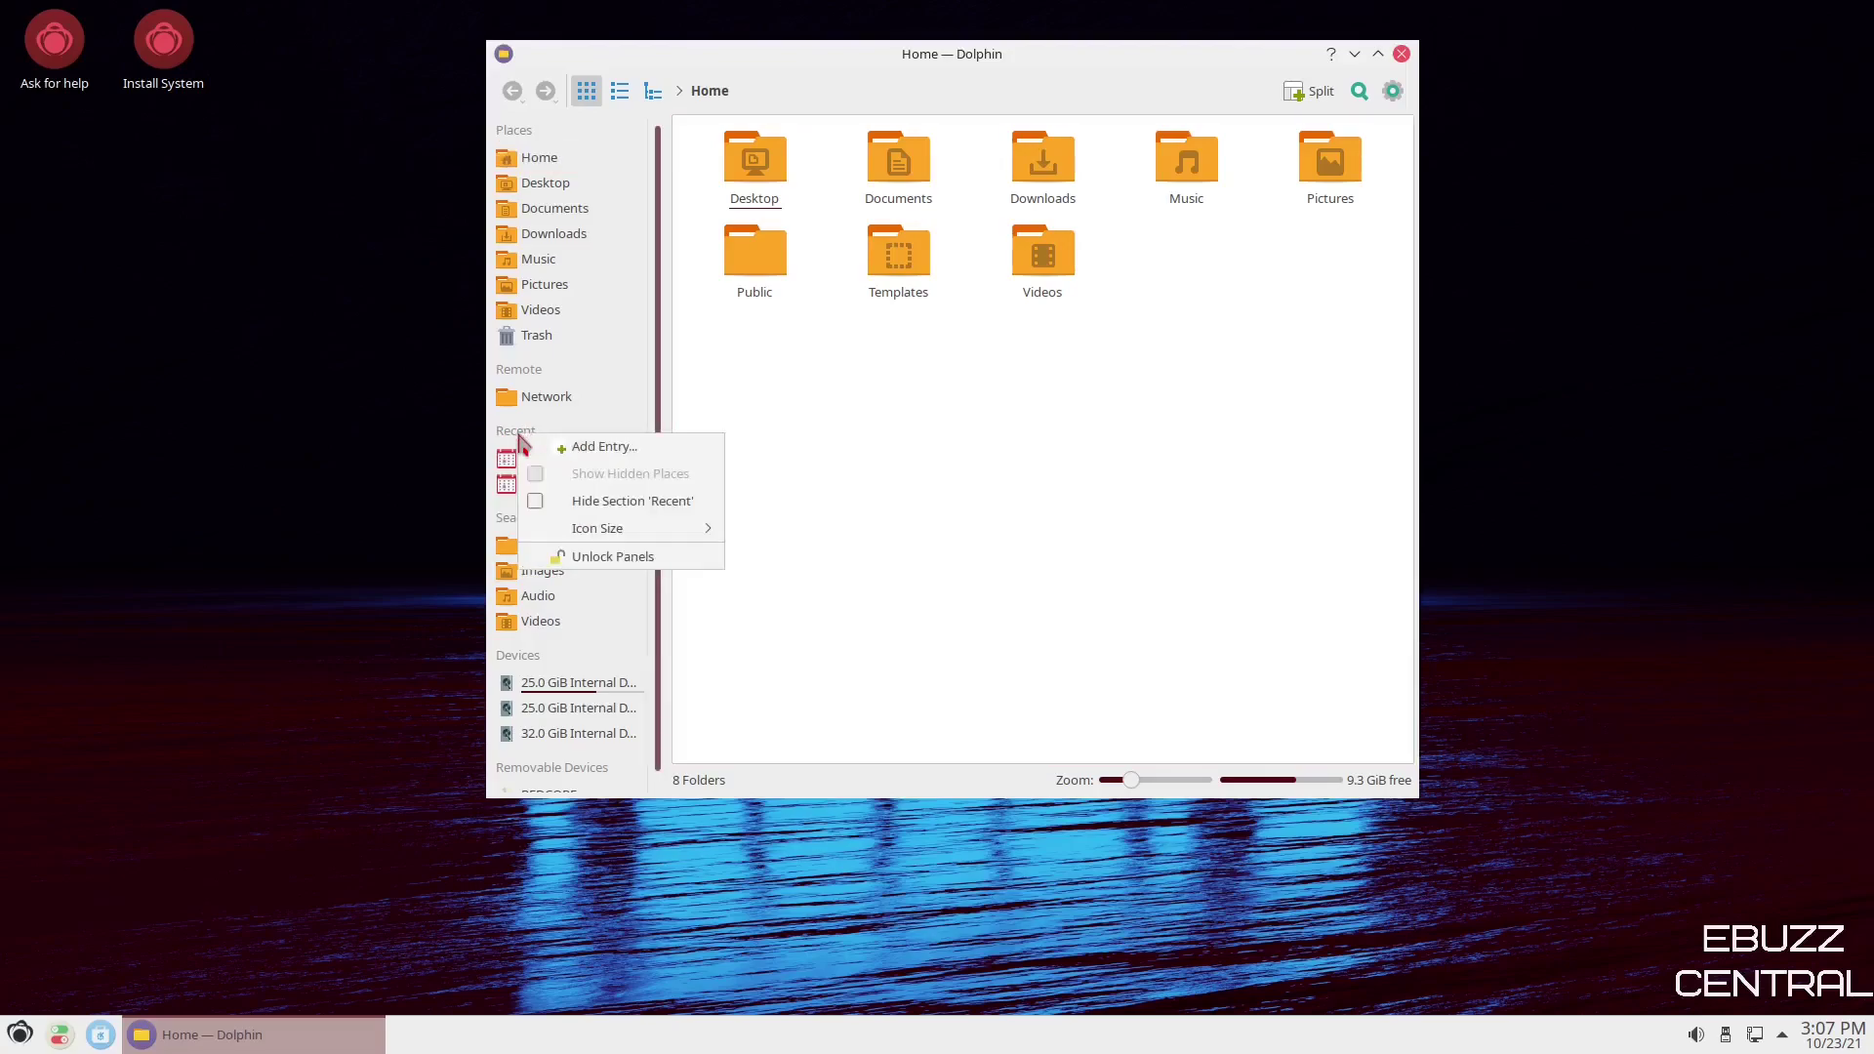
left_click(535, 495)
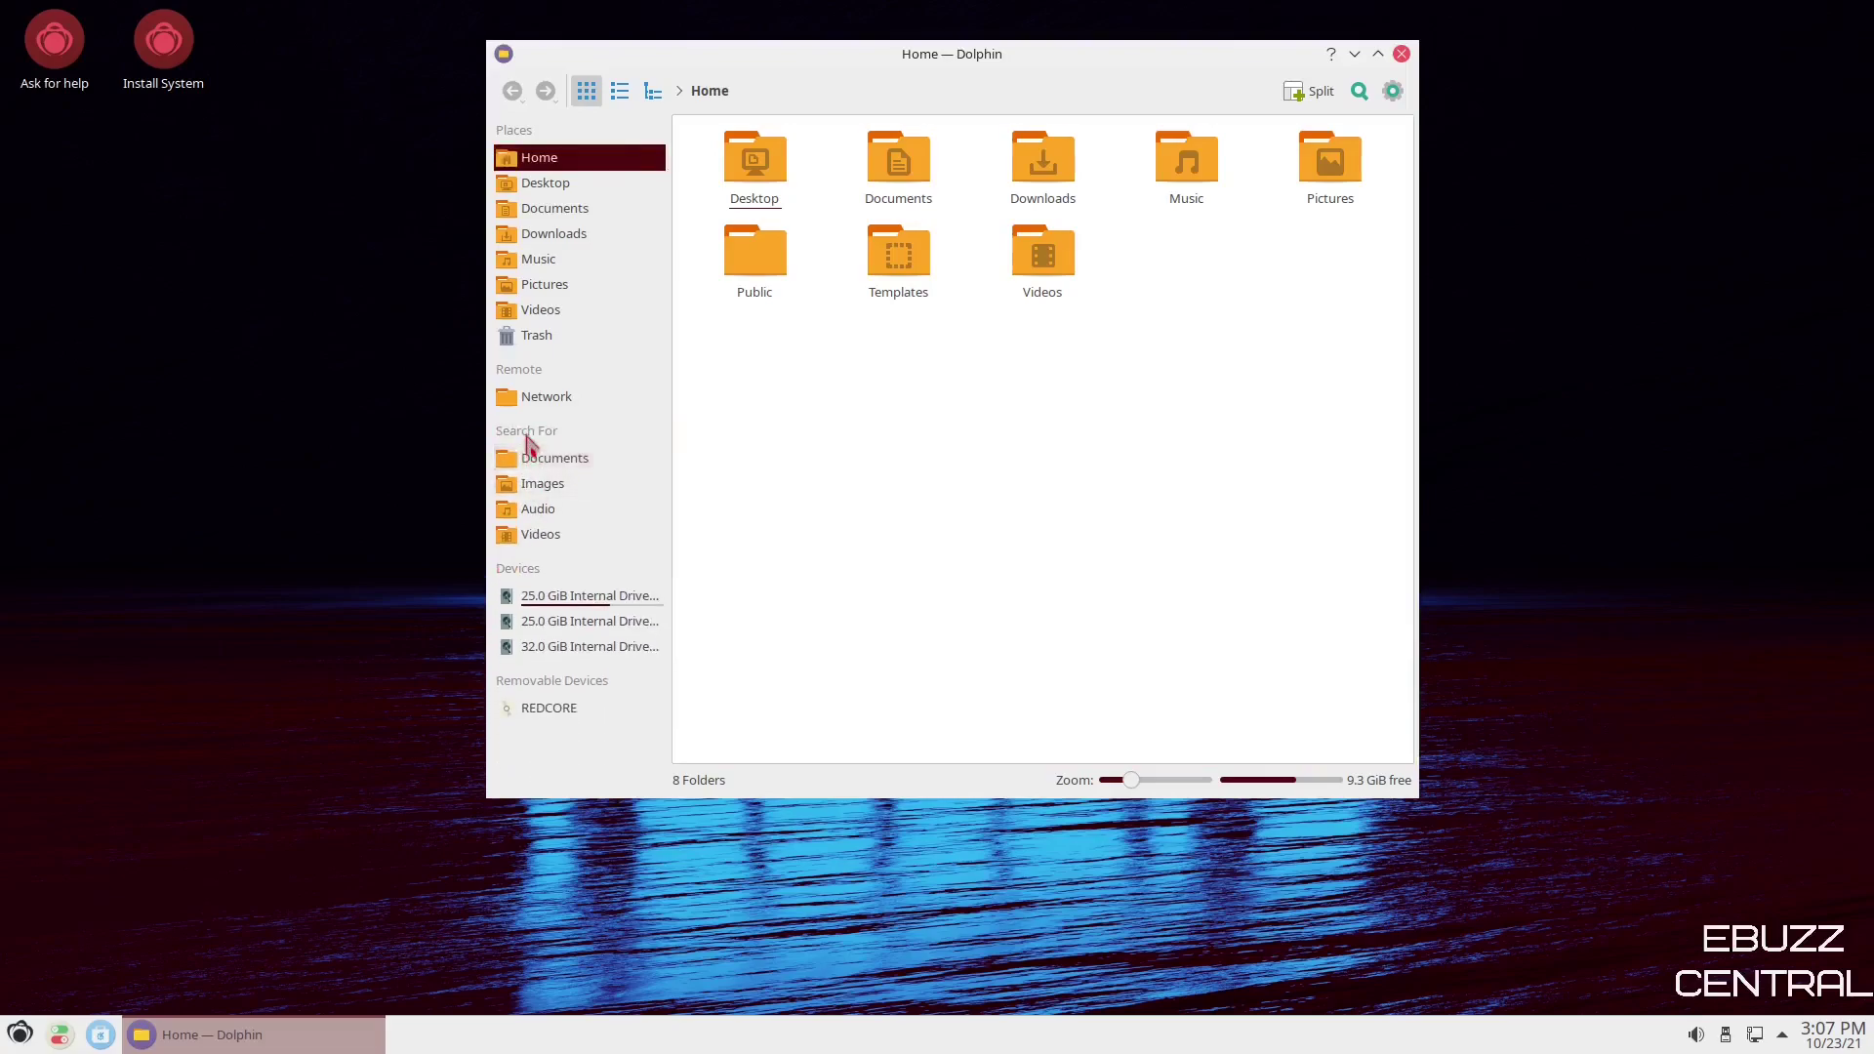
right_click(526, 441)
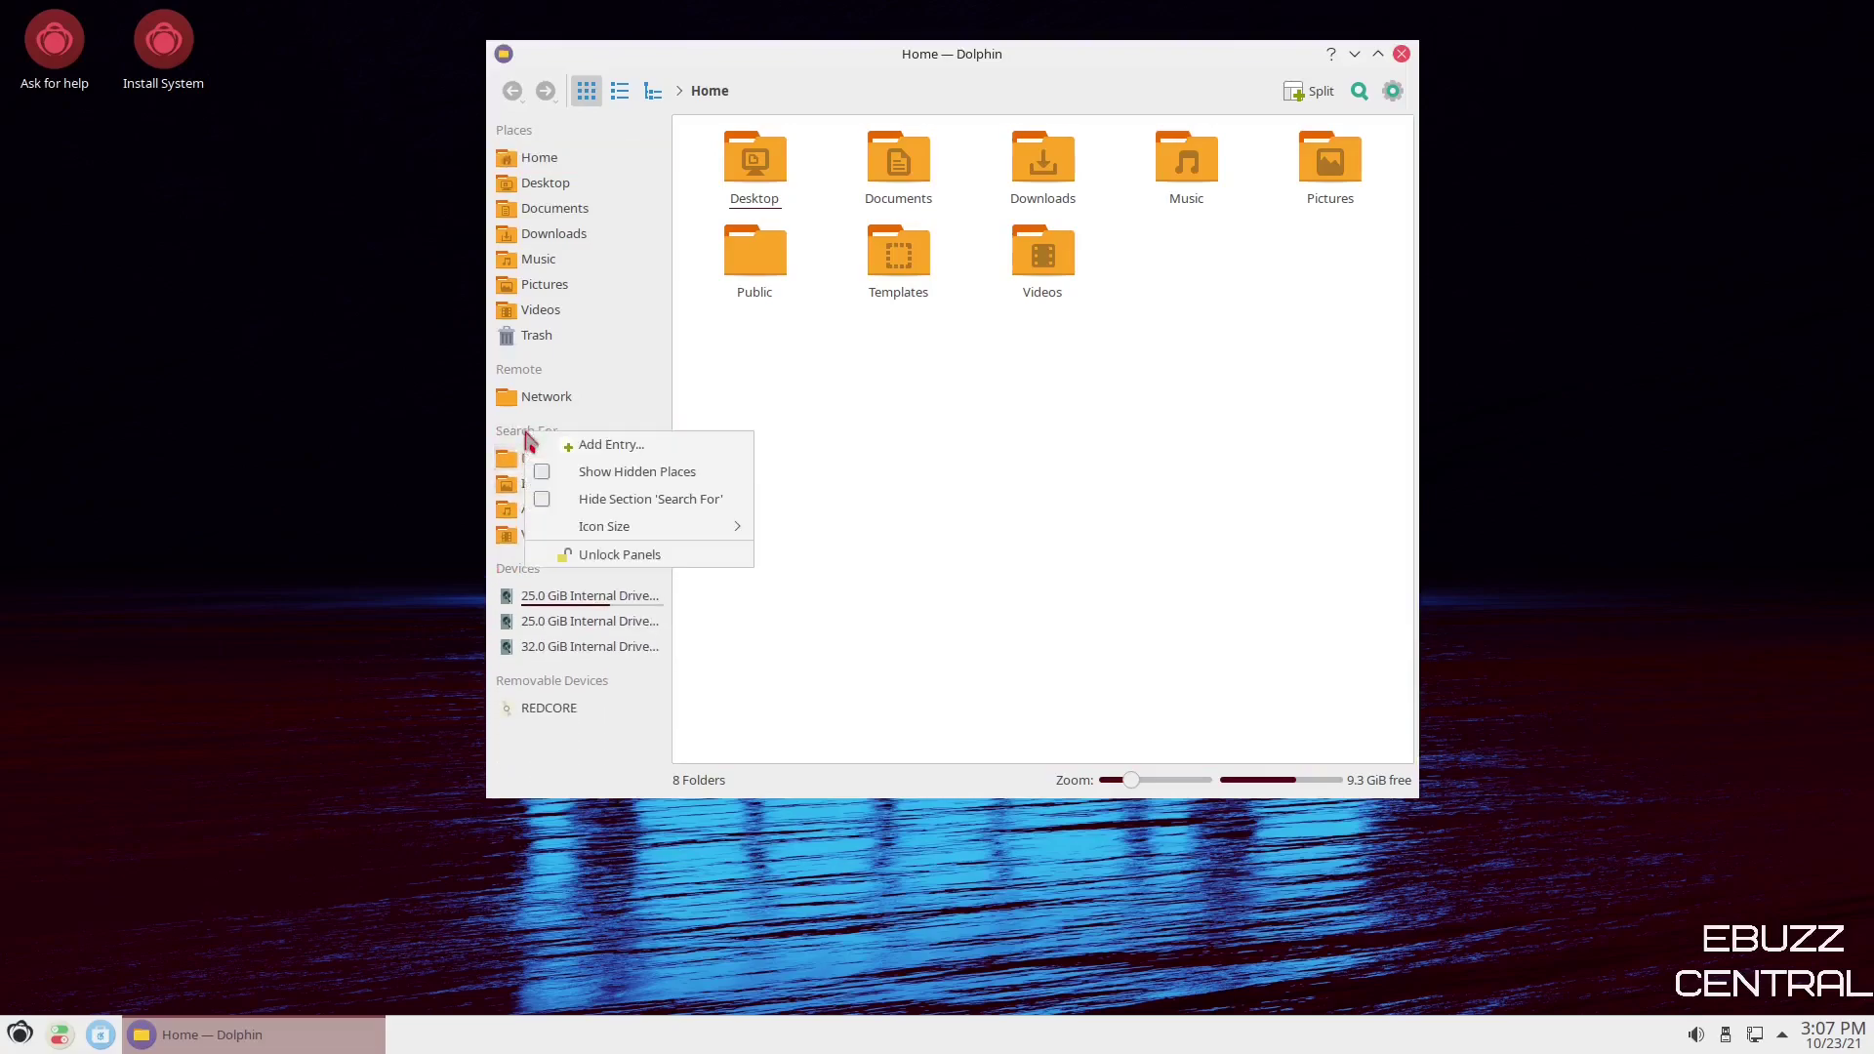
left_click(542, 495)
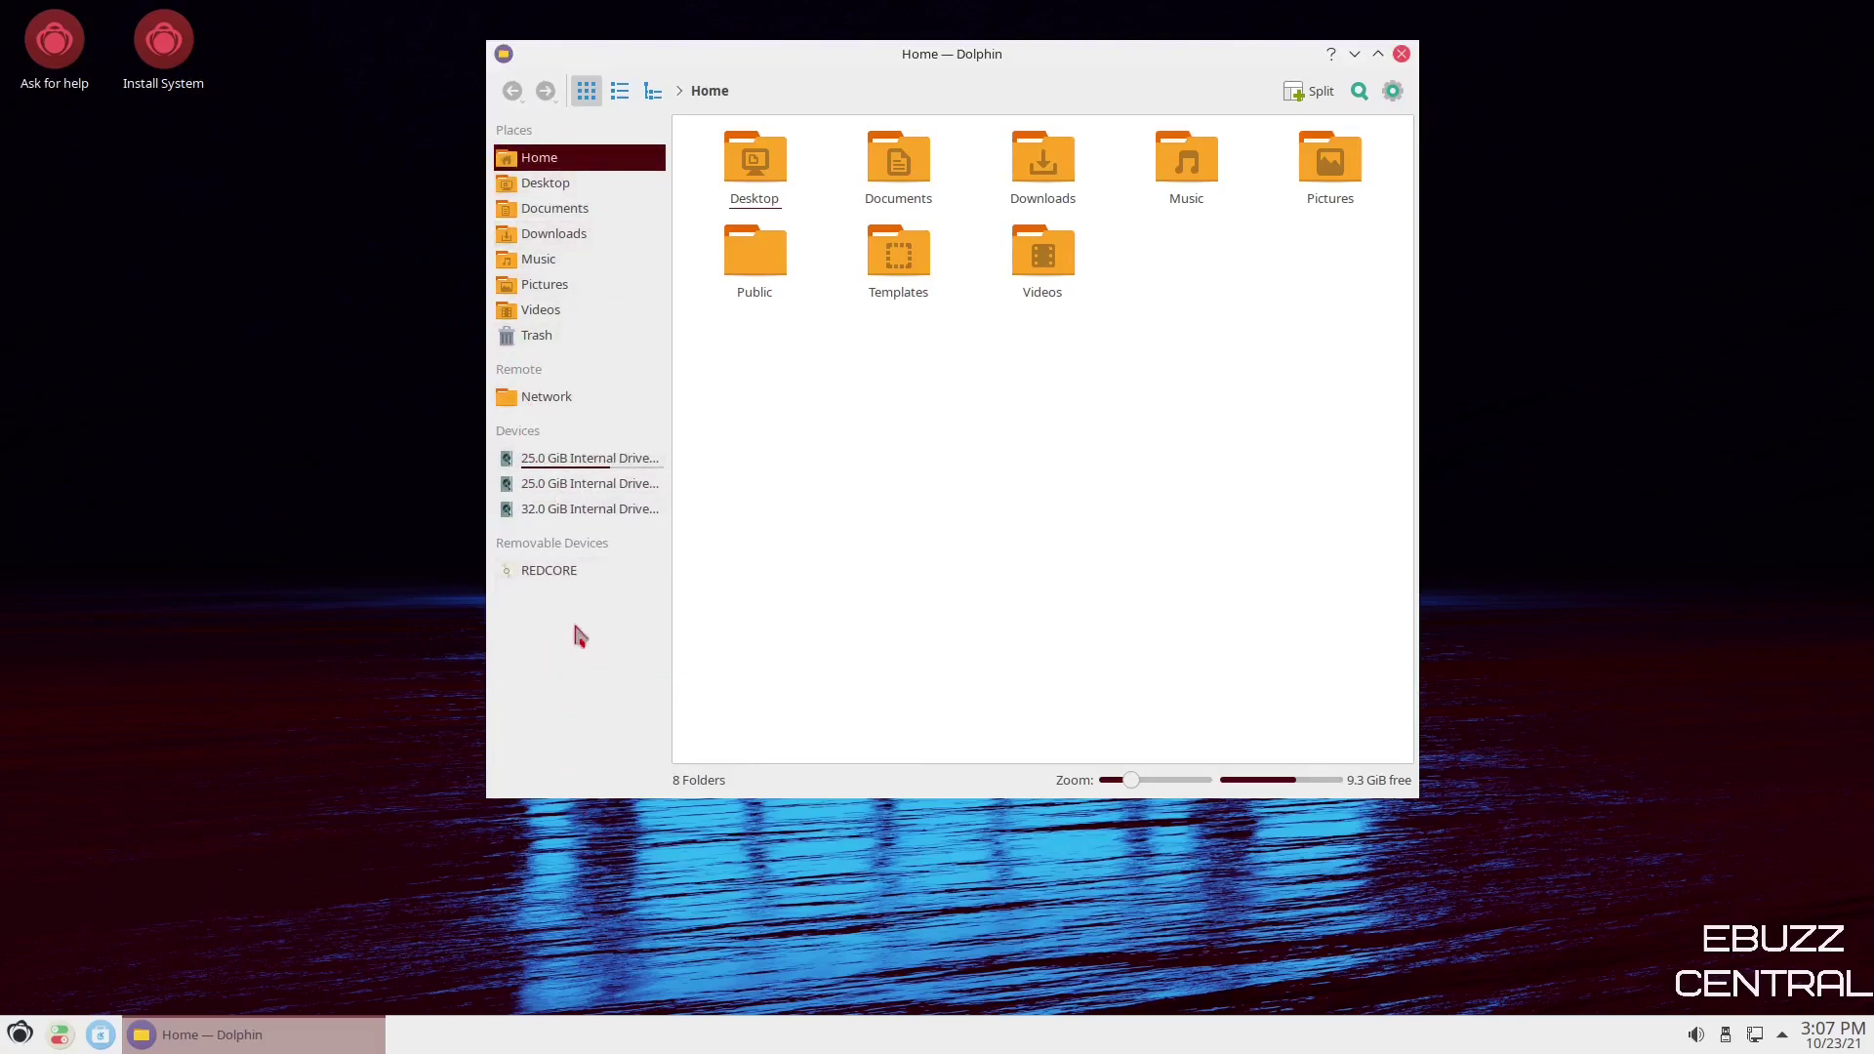
Make Places icons large (32x32), set folder icons to 22 pixels, then close Dolphin.
right_click(566, 657)
mouse_move(657, 724)
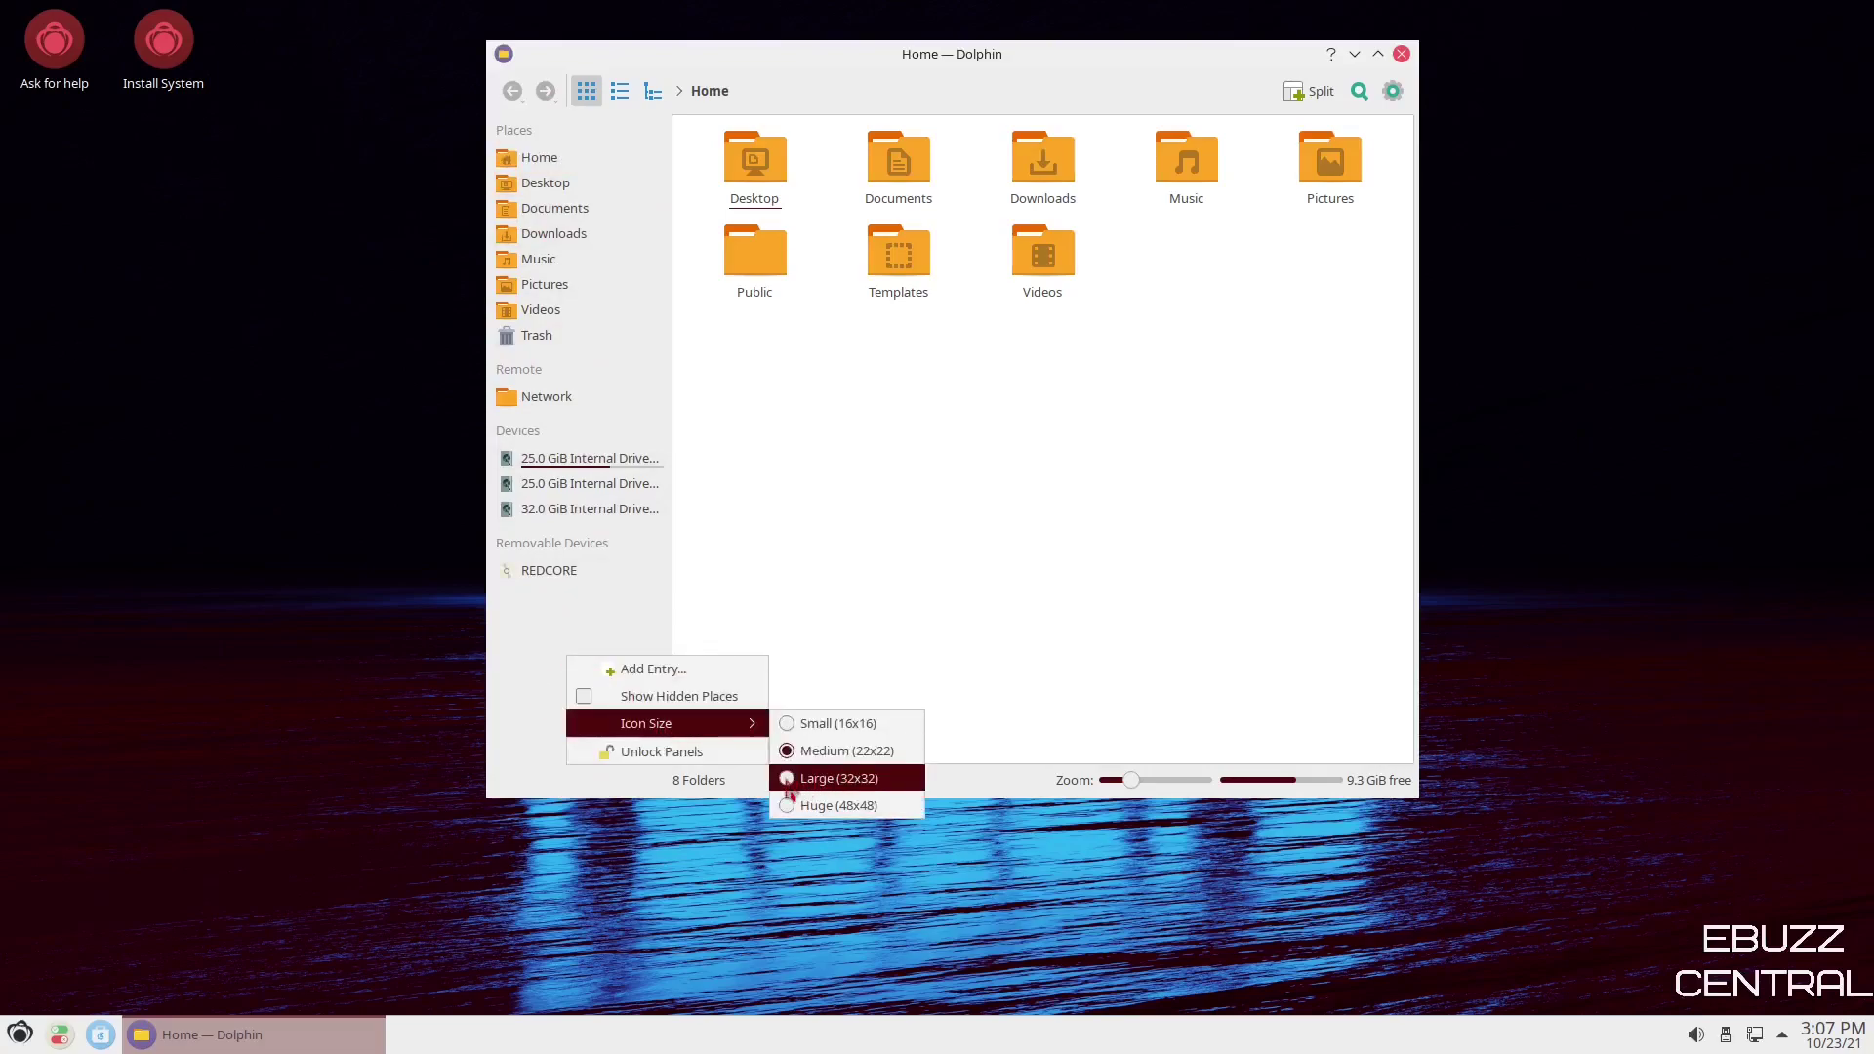
left_click(790, 781)
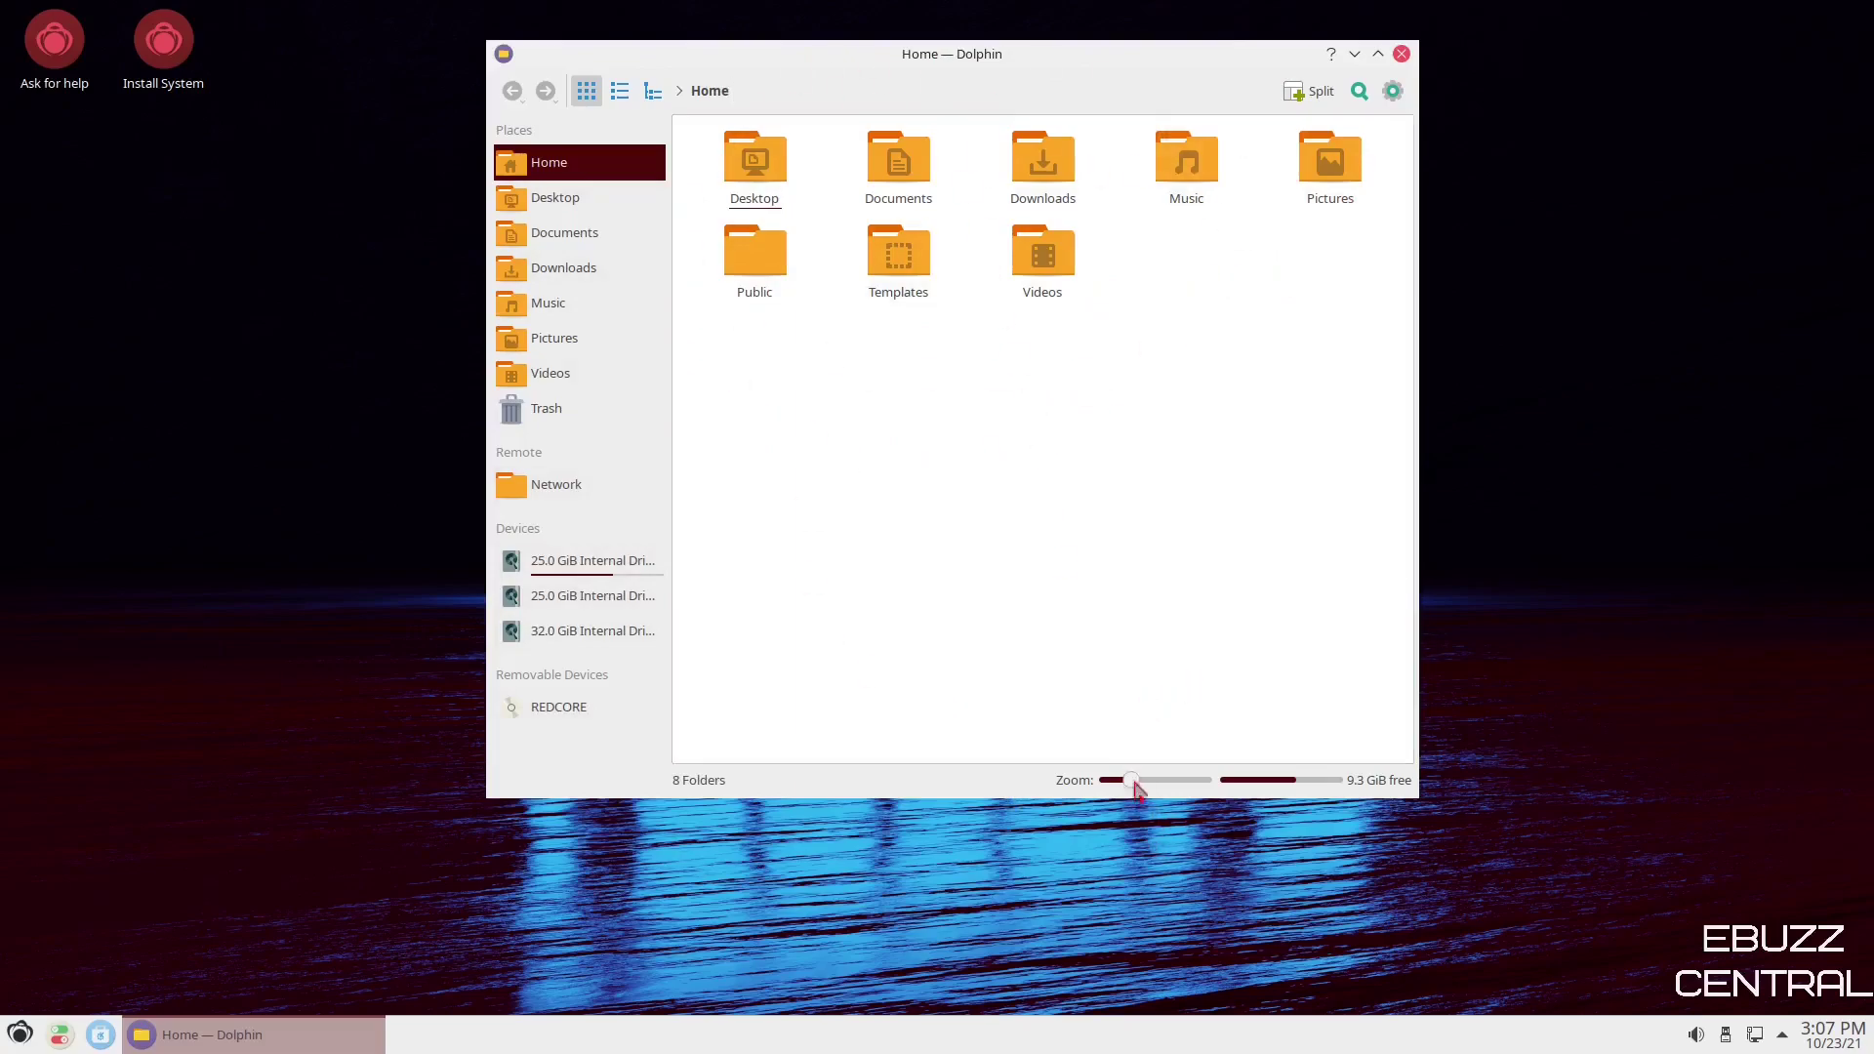
left_click_drag(1130, 781, 1171, 781)
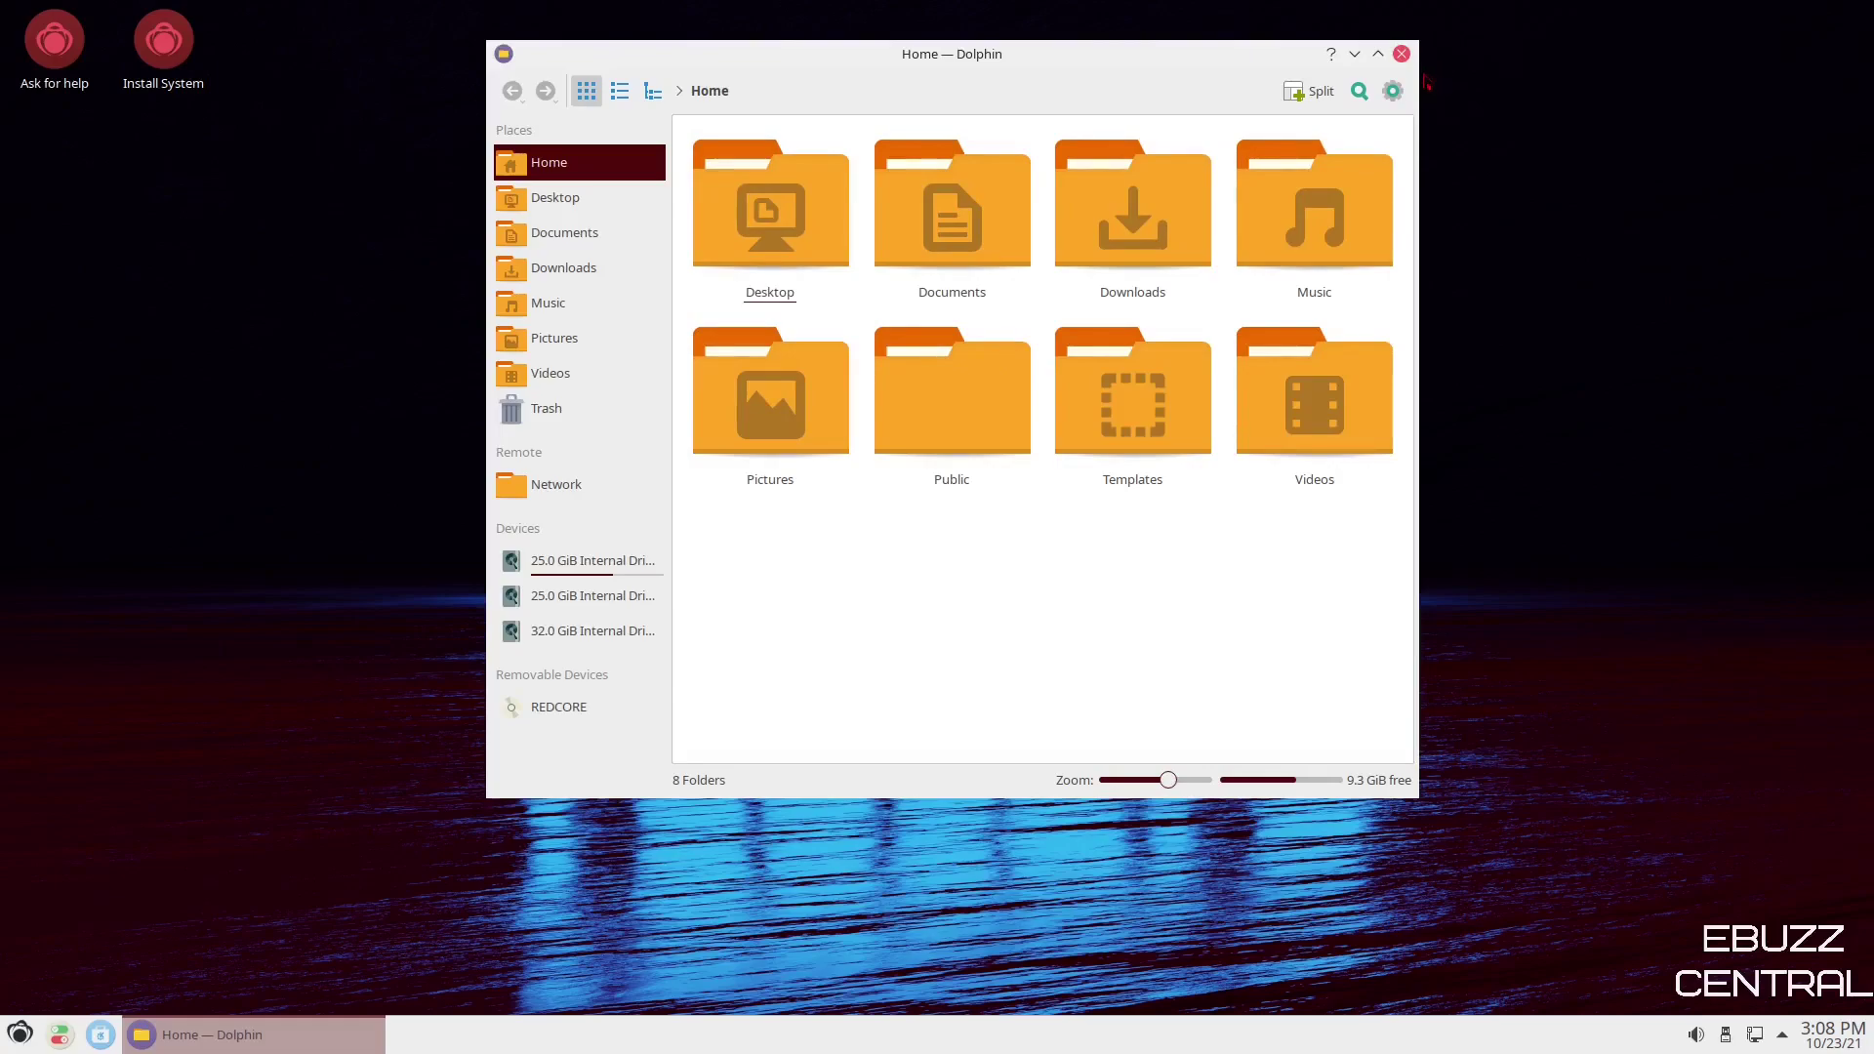
left_click(1402, 53)
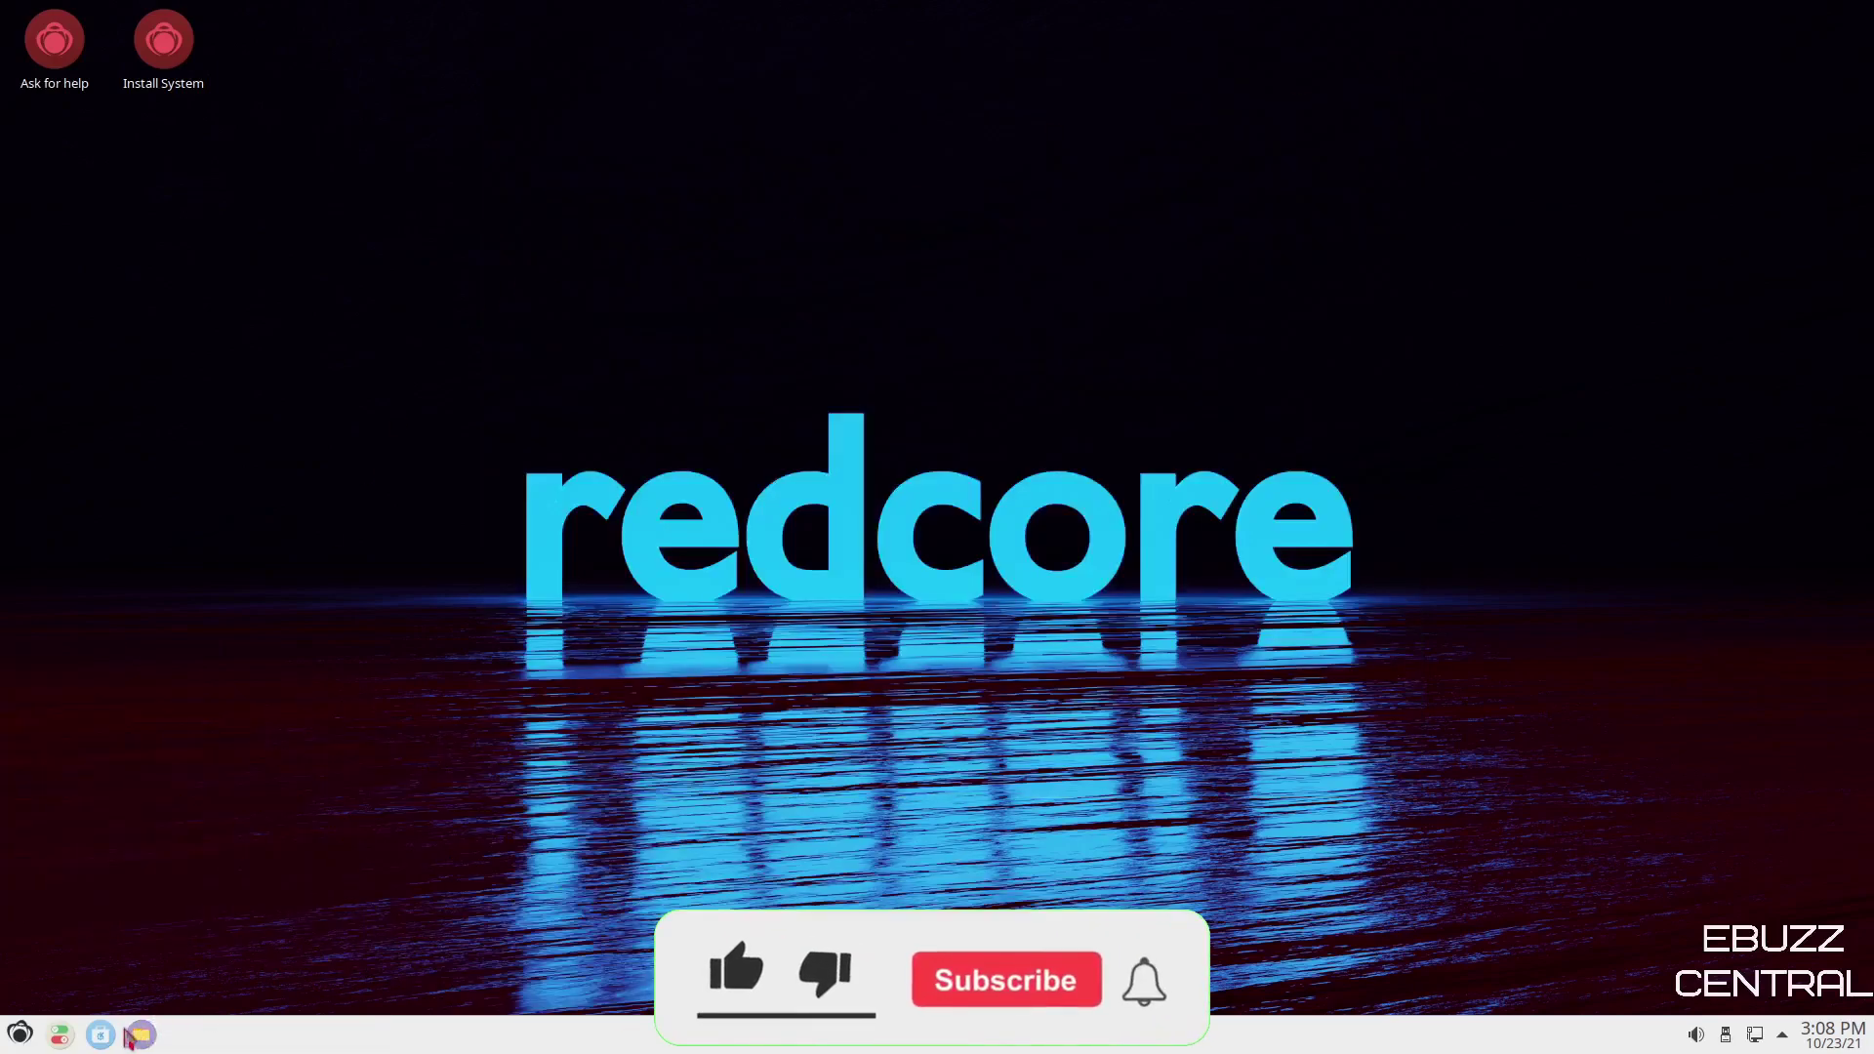
left_click(101, 1034)
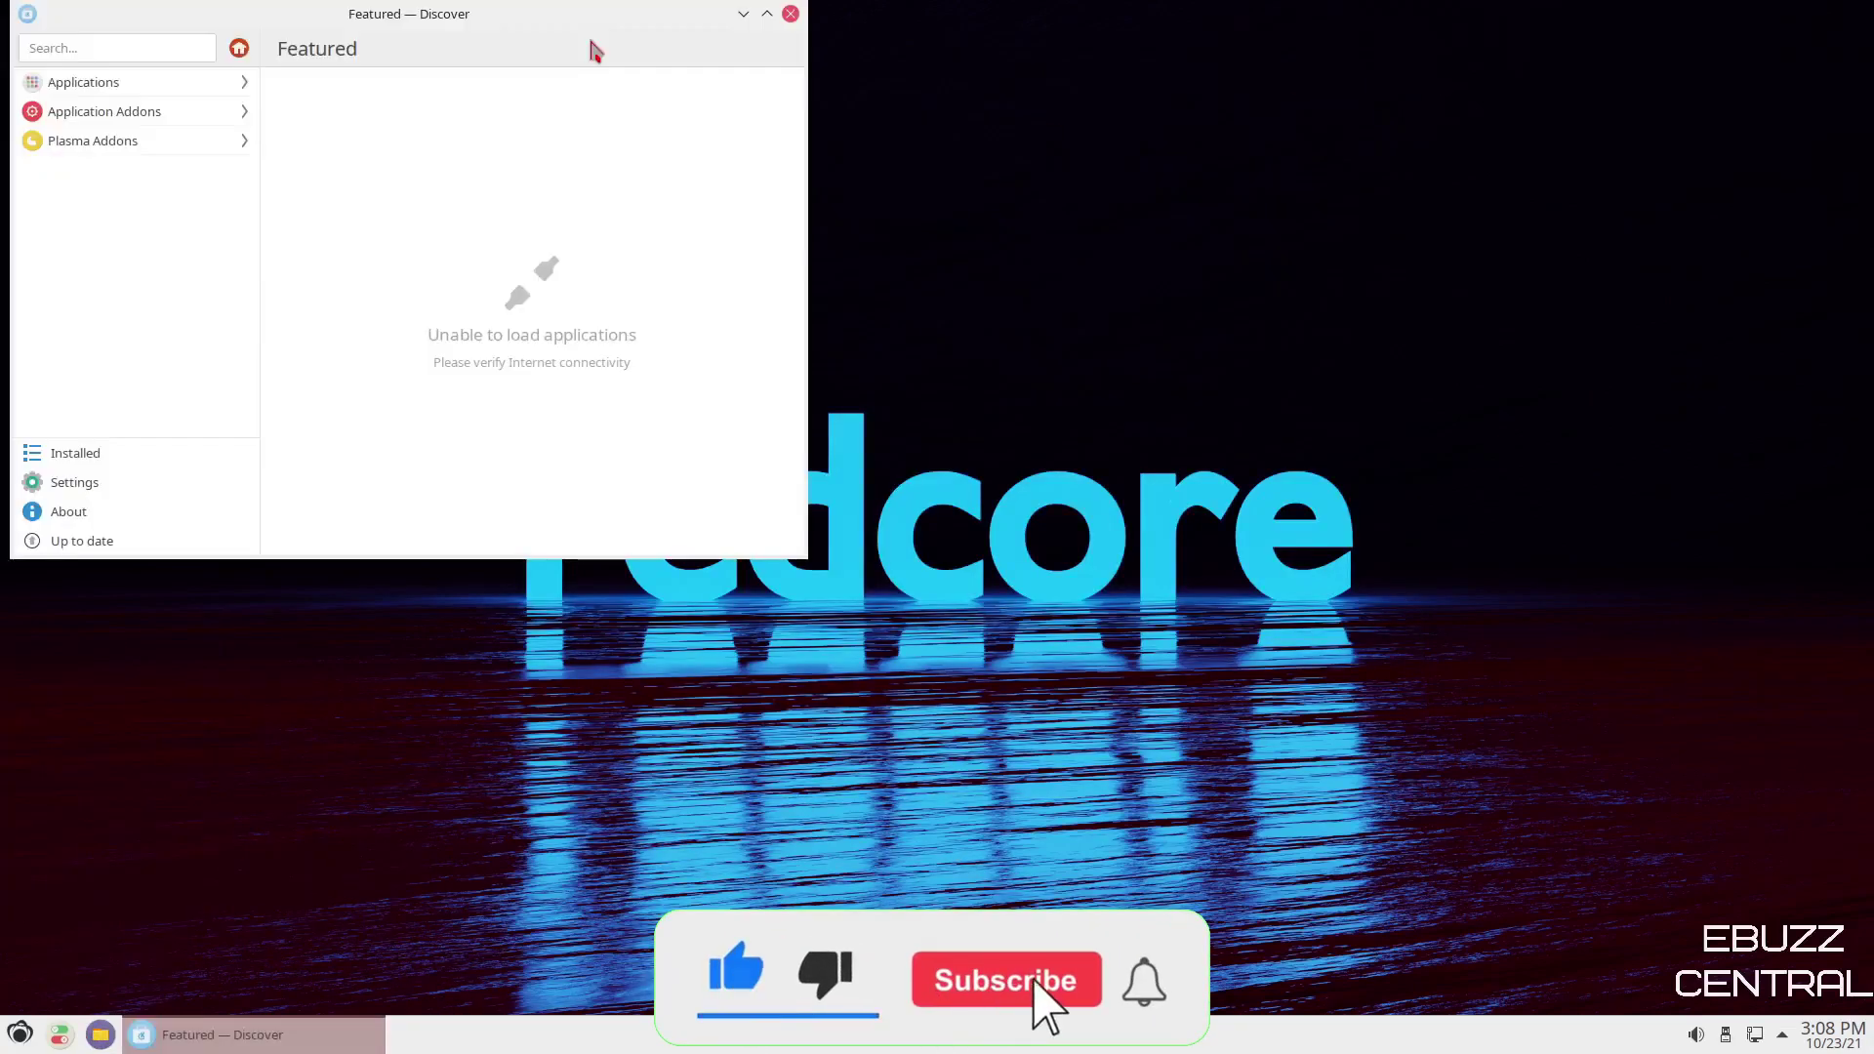
left_click_drag(502, 17, 953, 194)
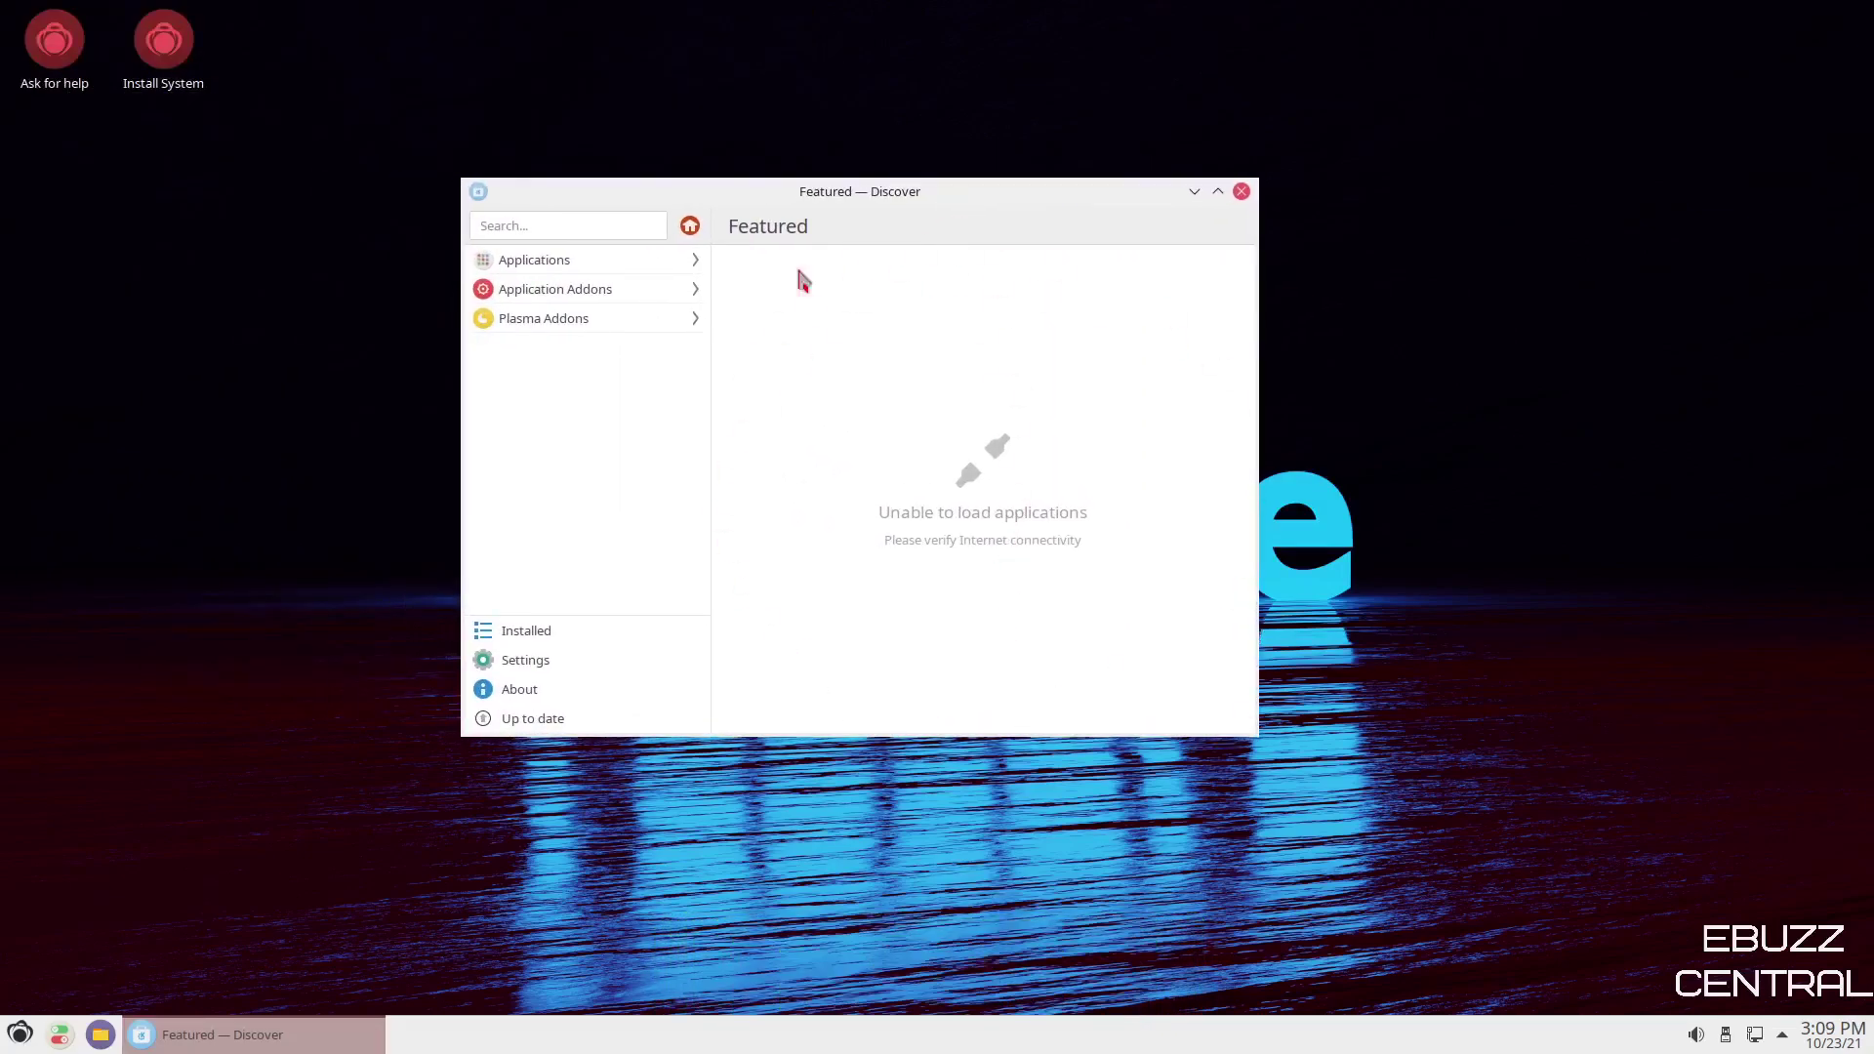
mouse_move(1755, 1044)
left_click(1791, 25)
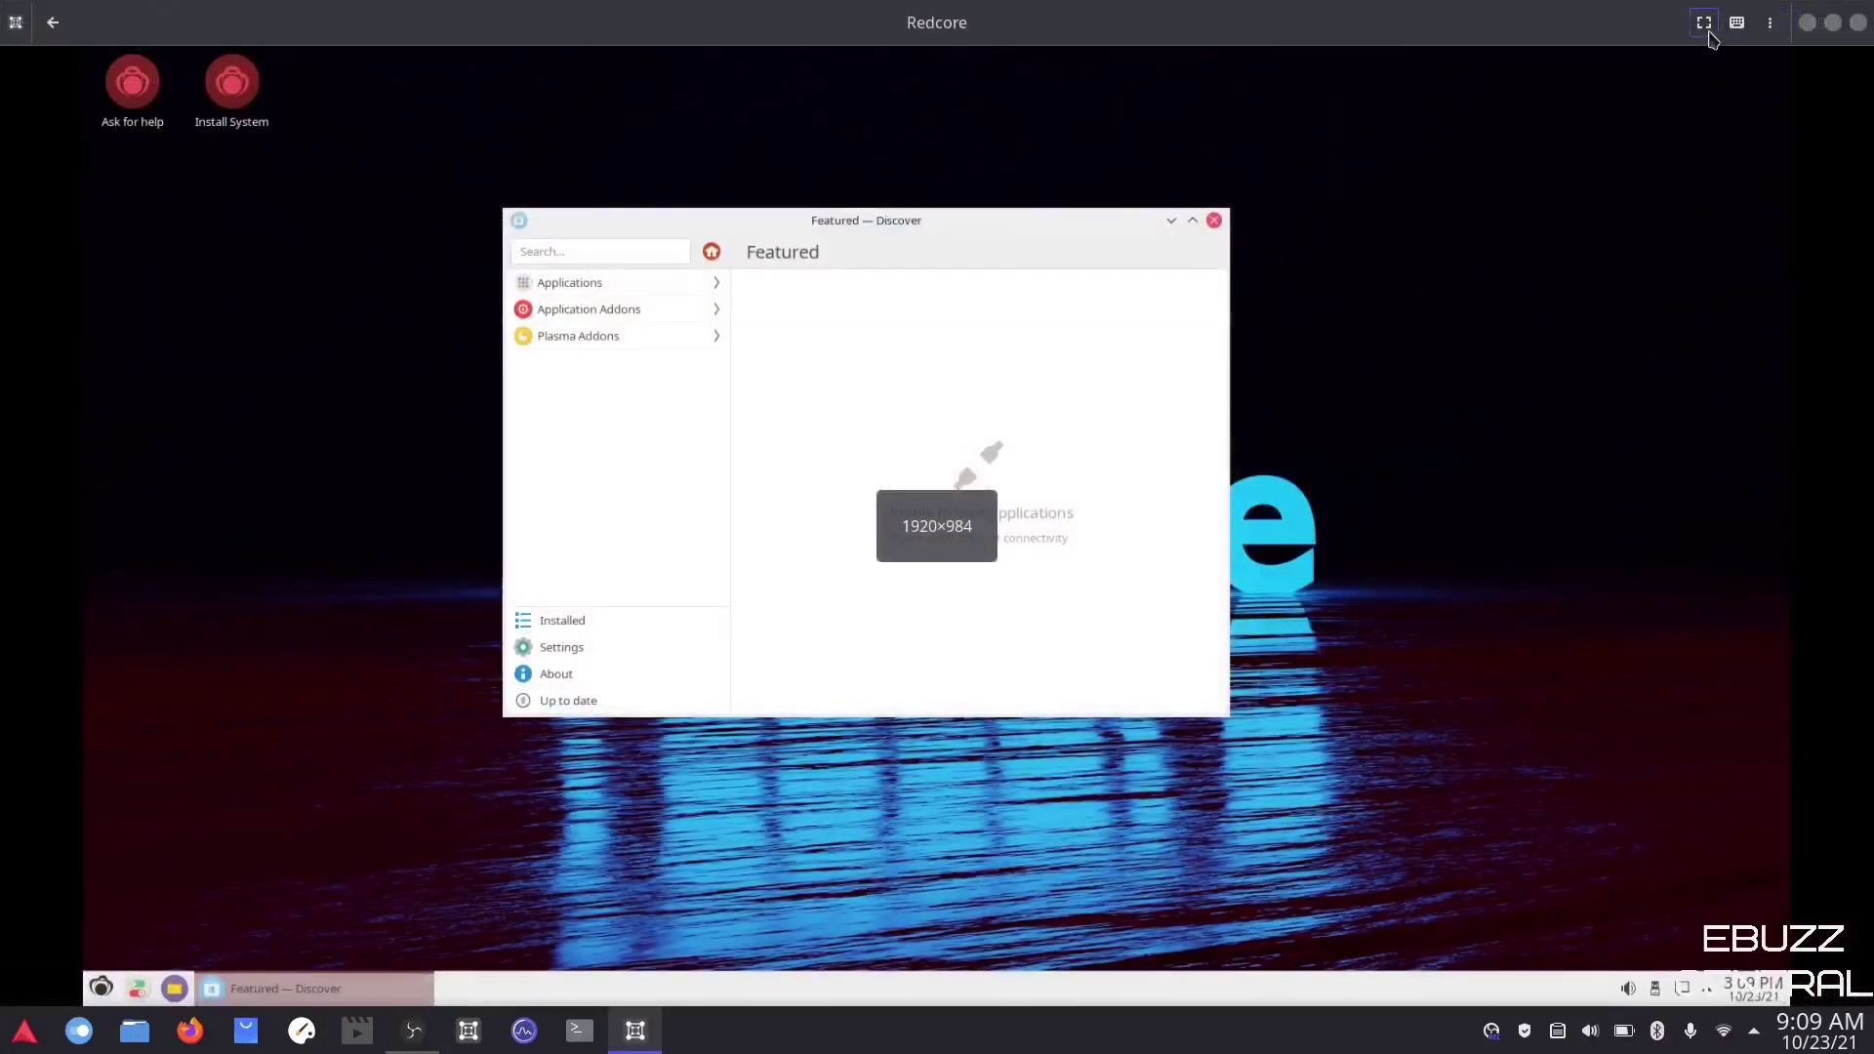
left_click(1706, 27)
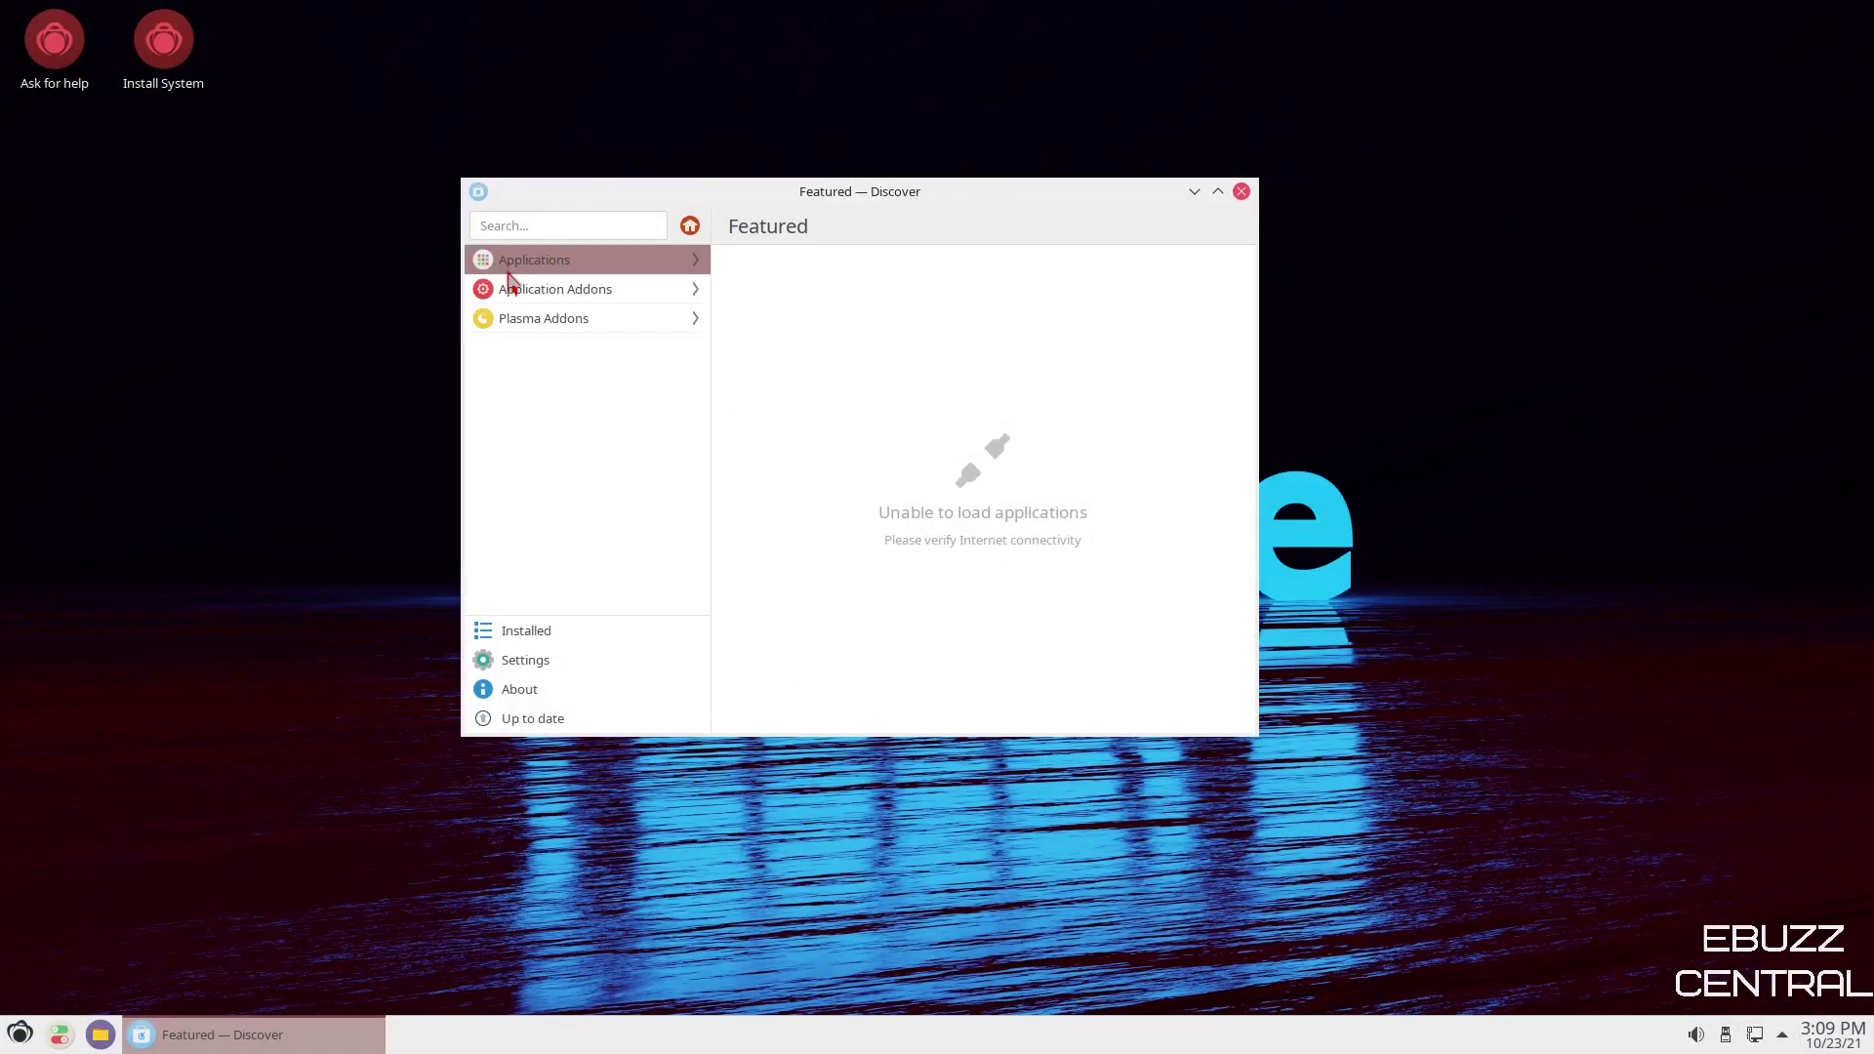
left_click(506, 272)
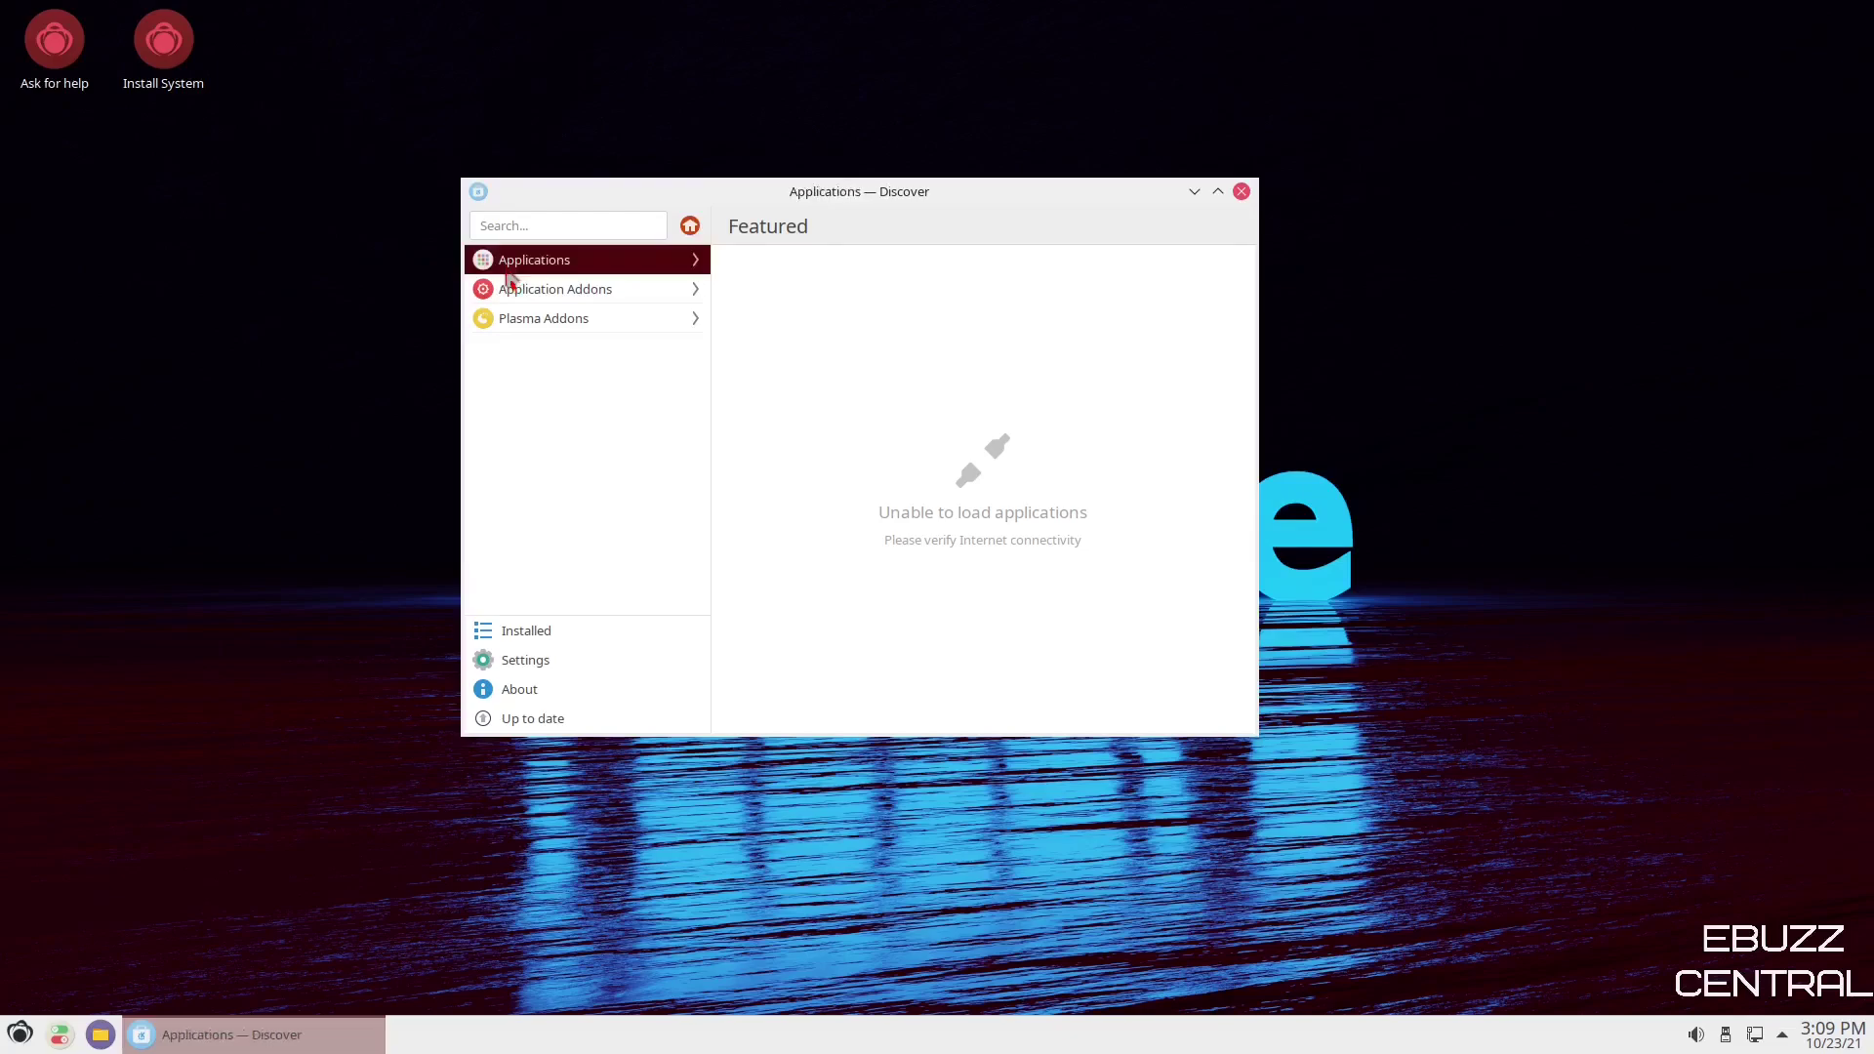
left_click(498, 260)
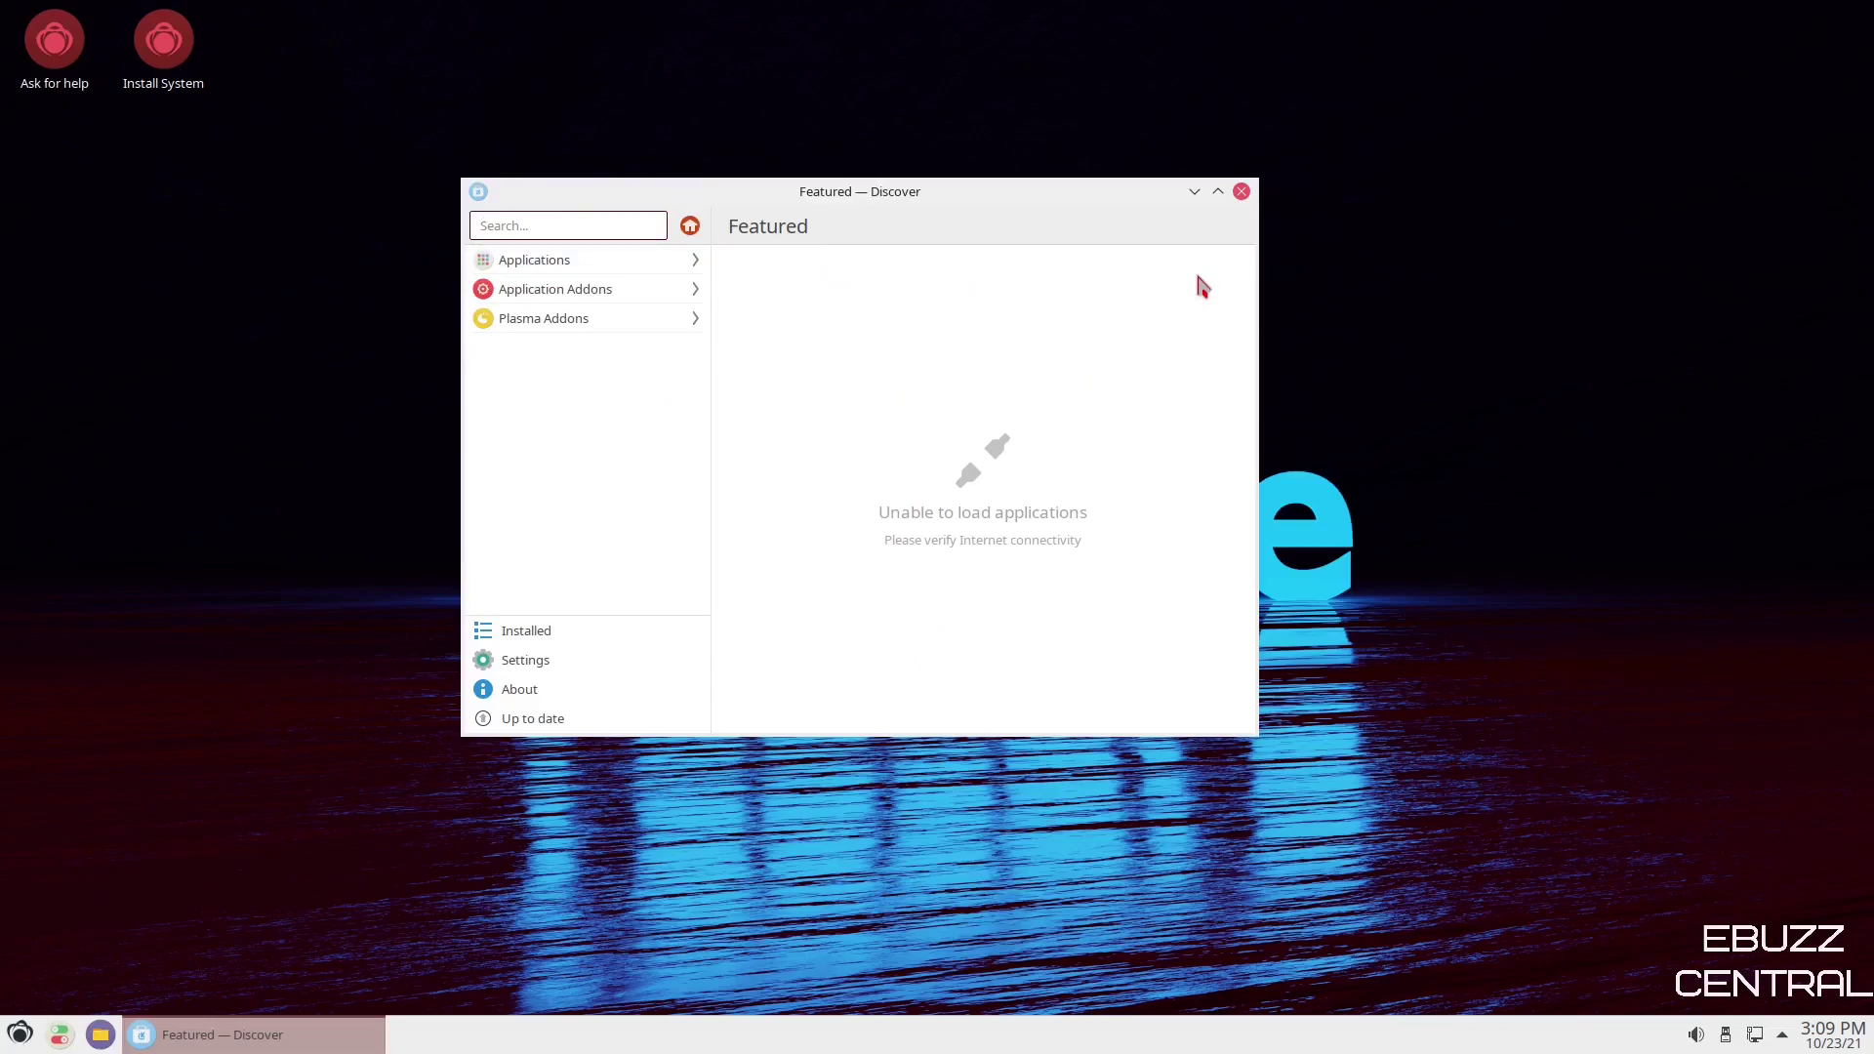
left_click(546, 260)
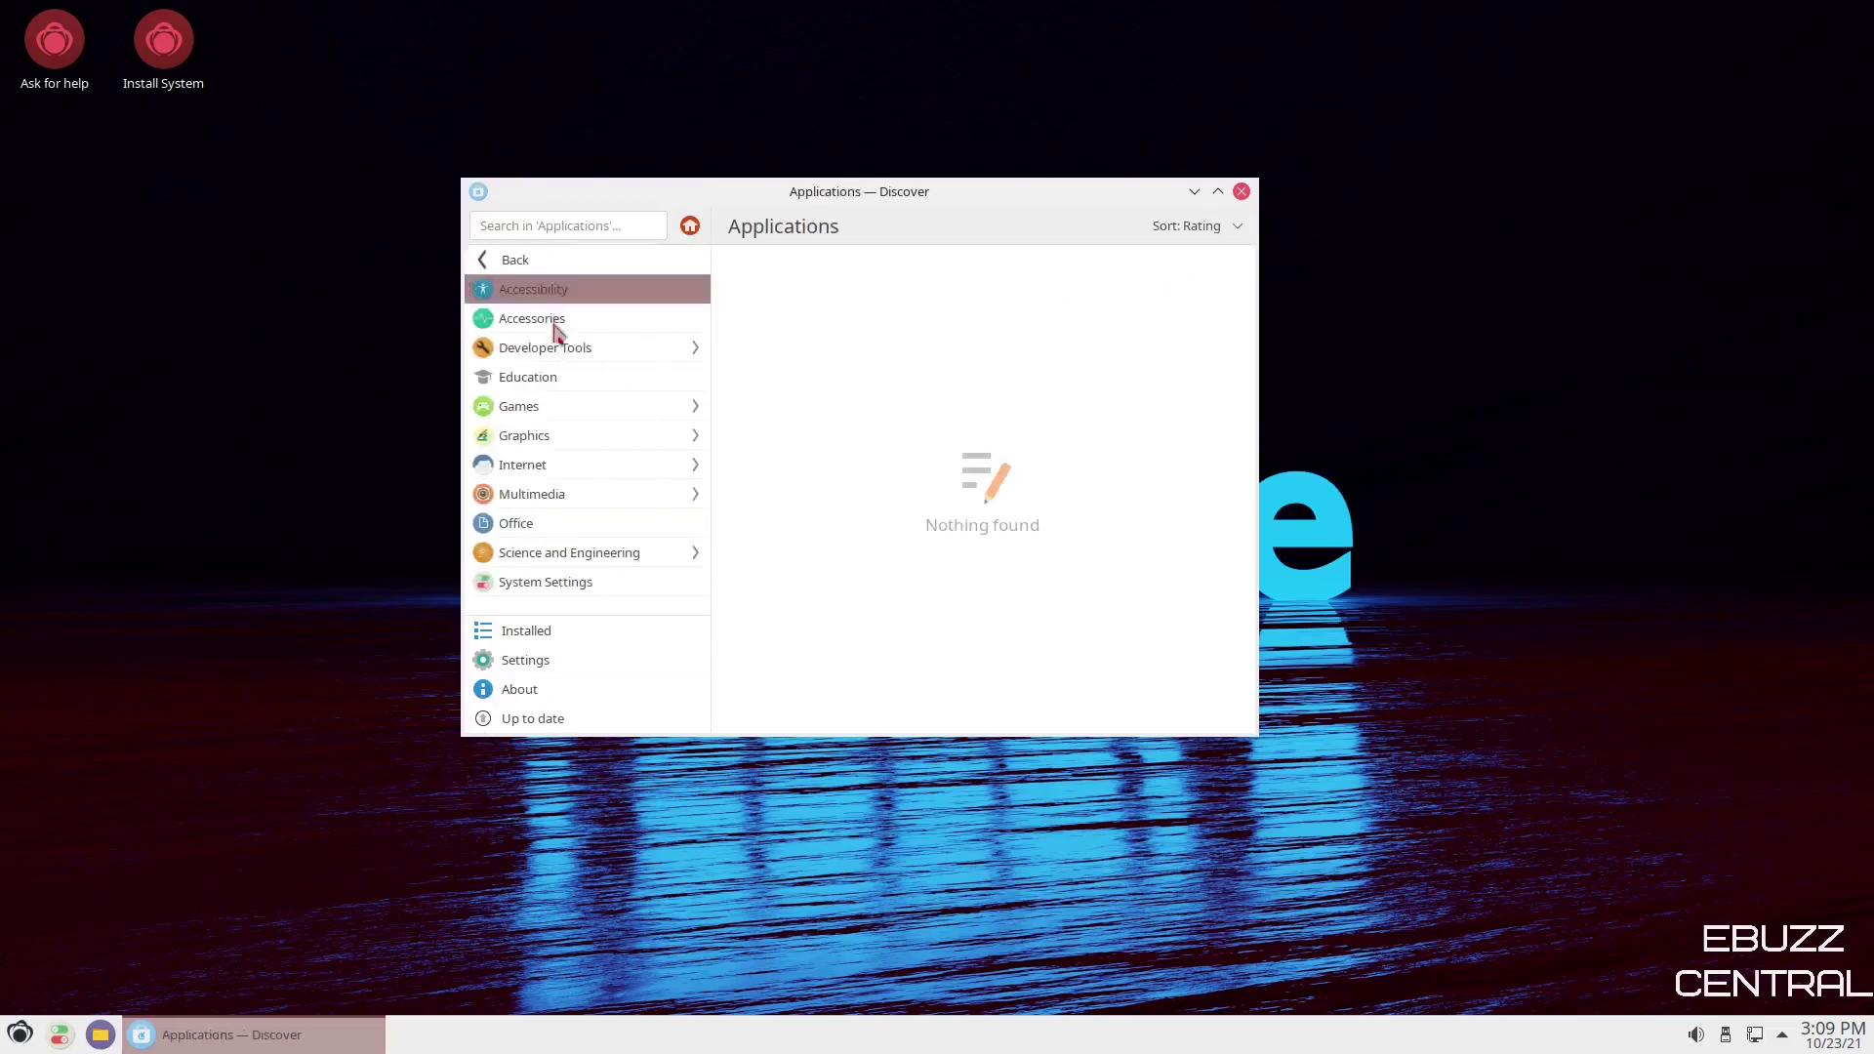
left_click(546, 496)
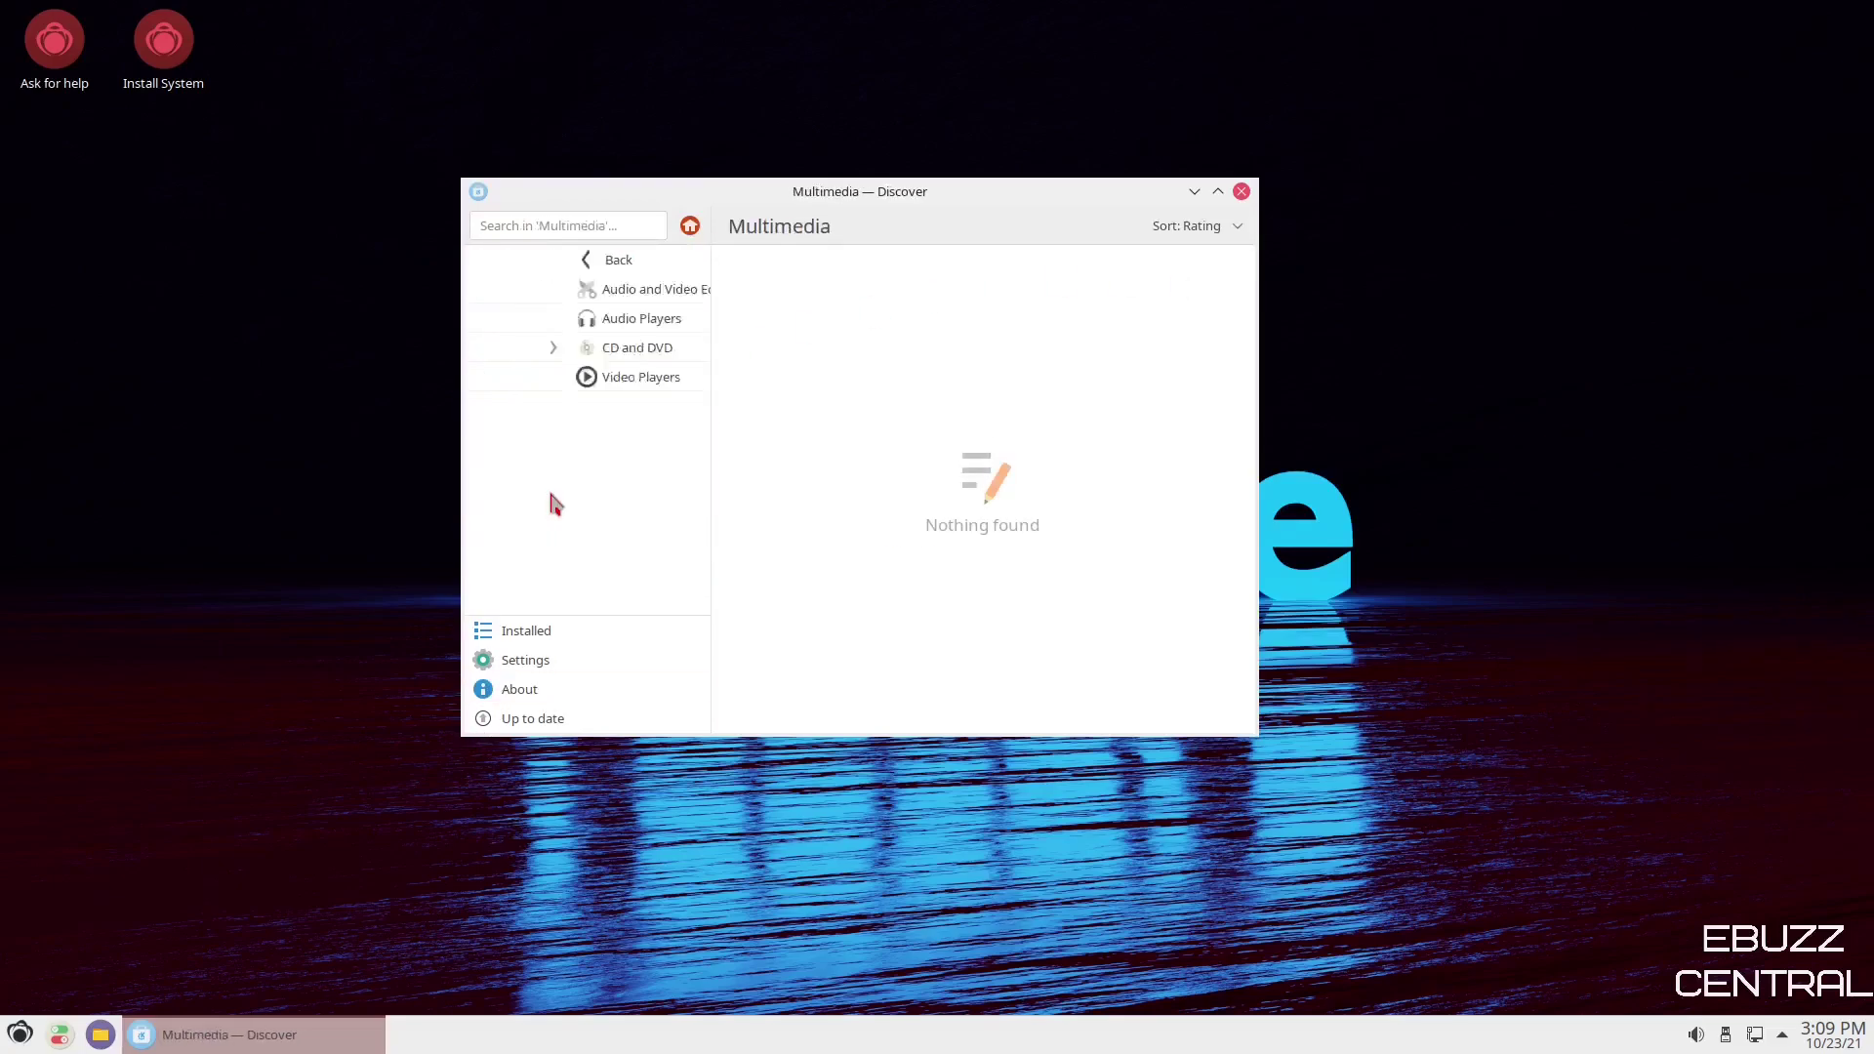
left_click(549, 381)
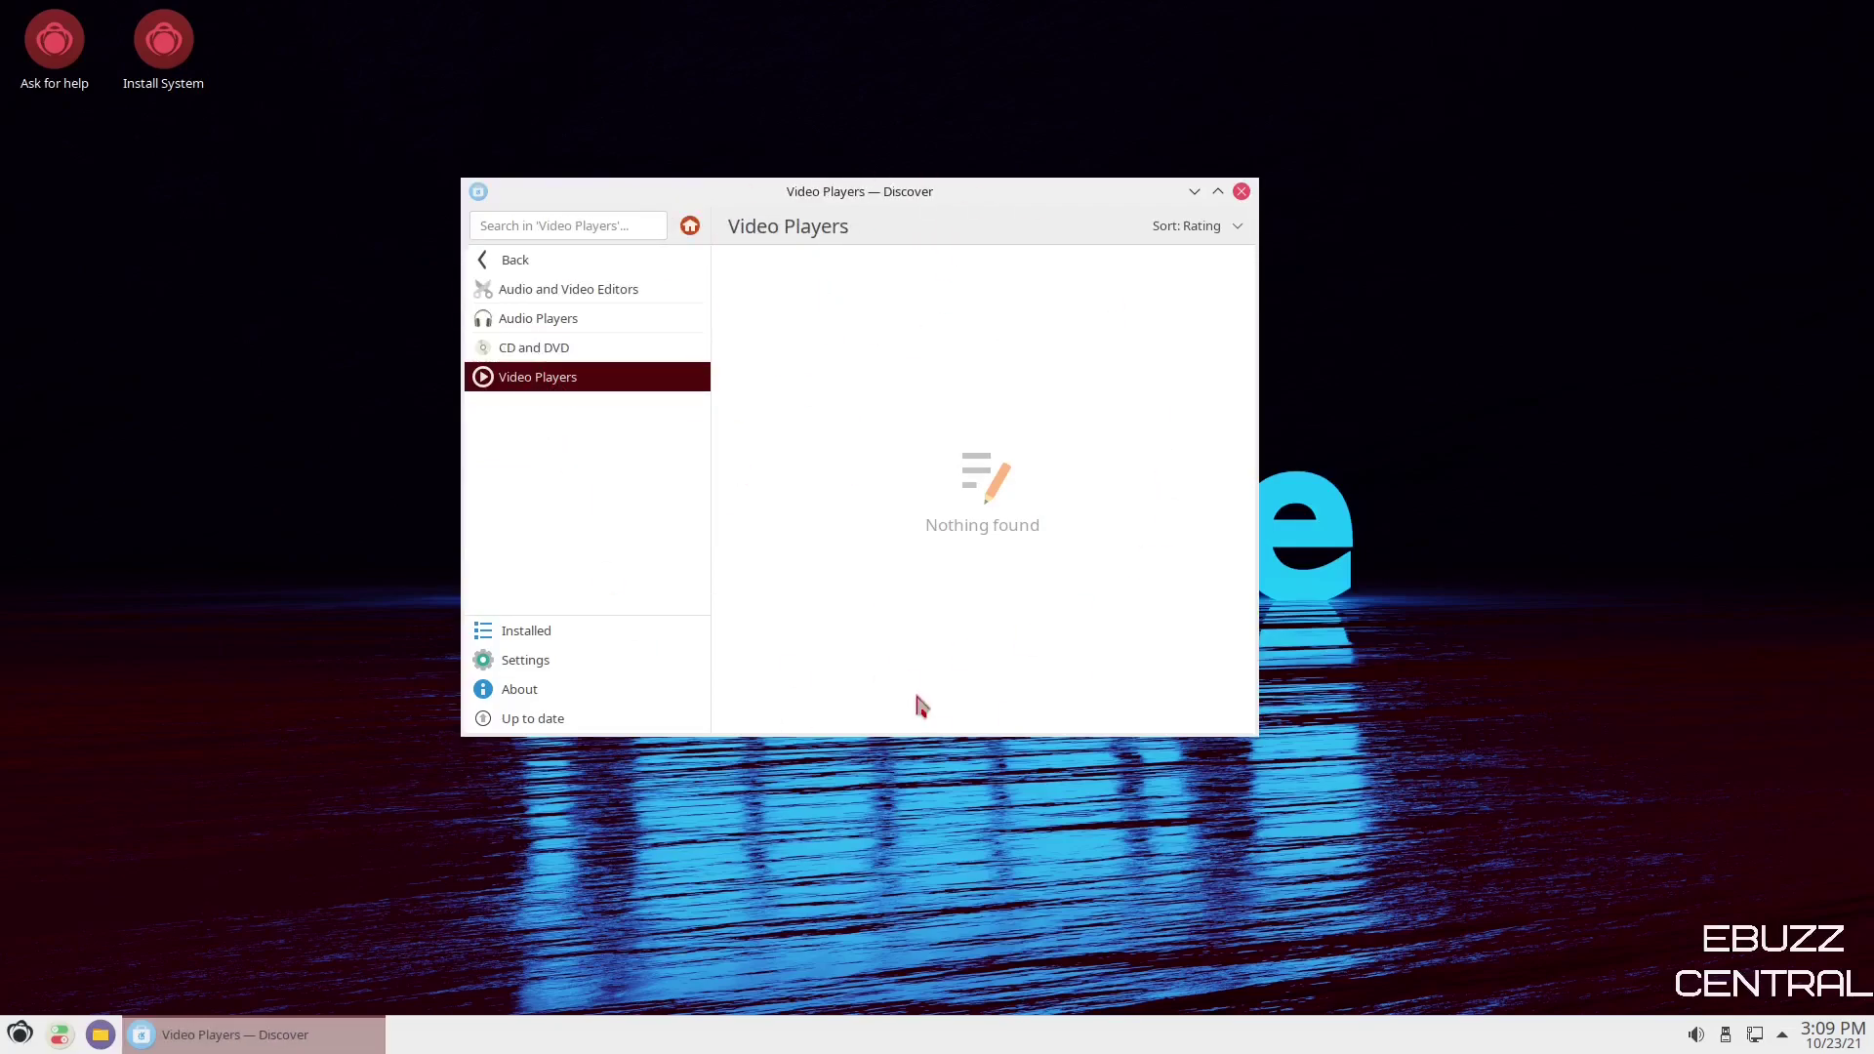
left_click(1240, 192)
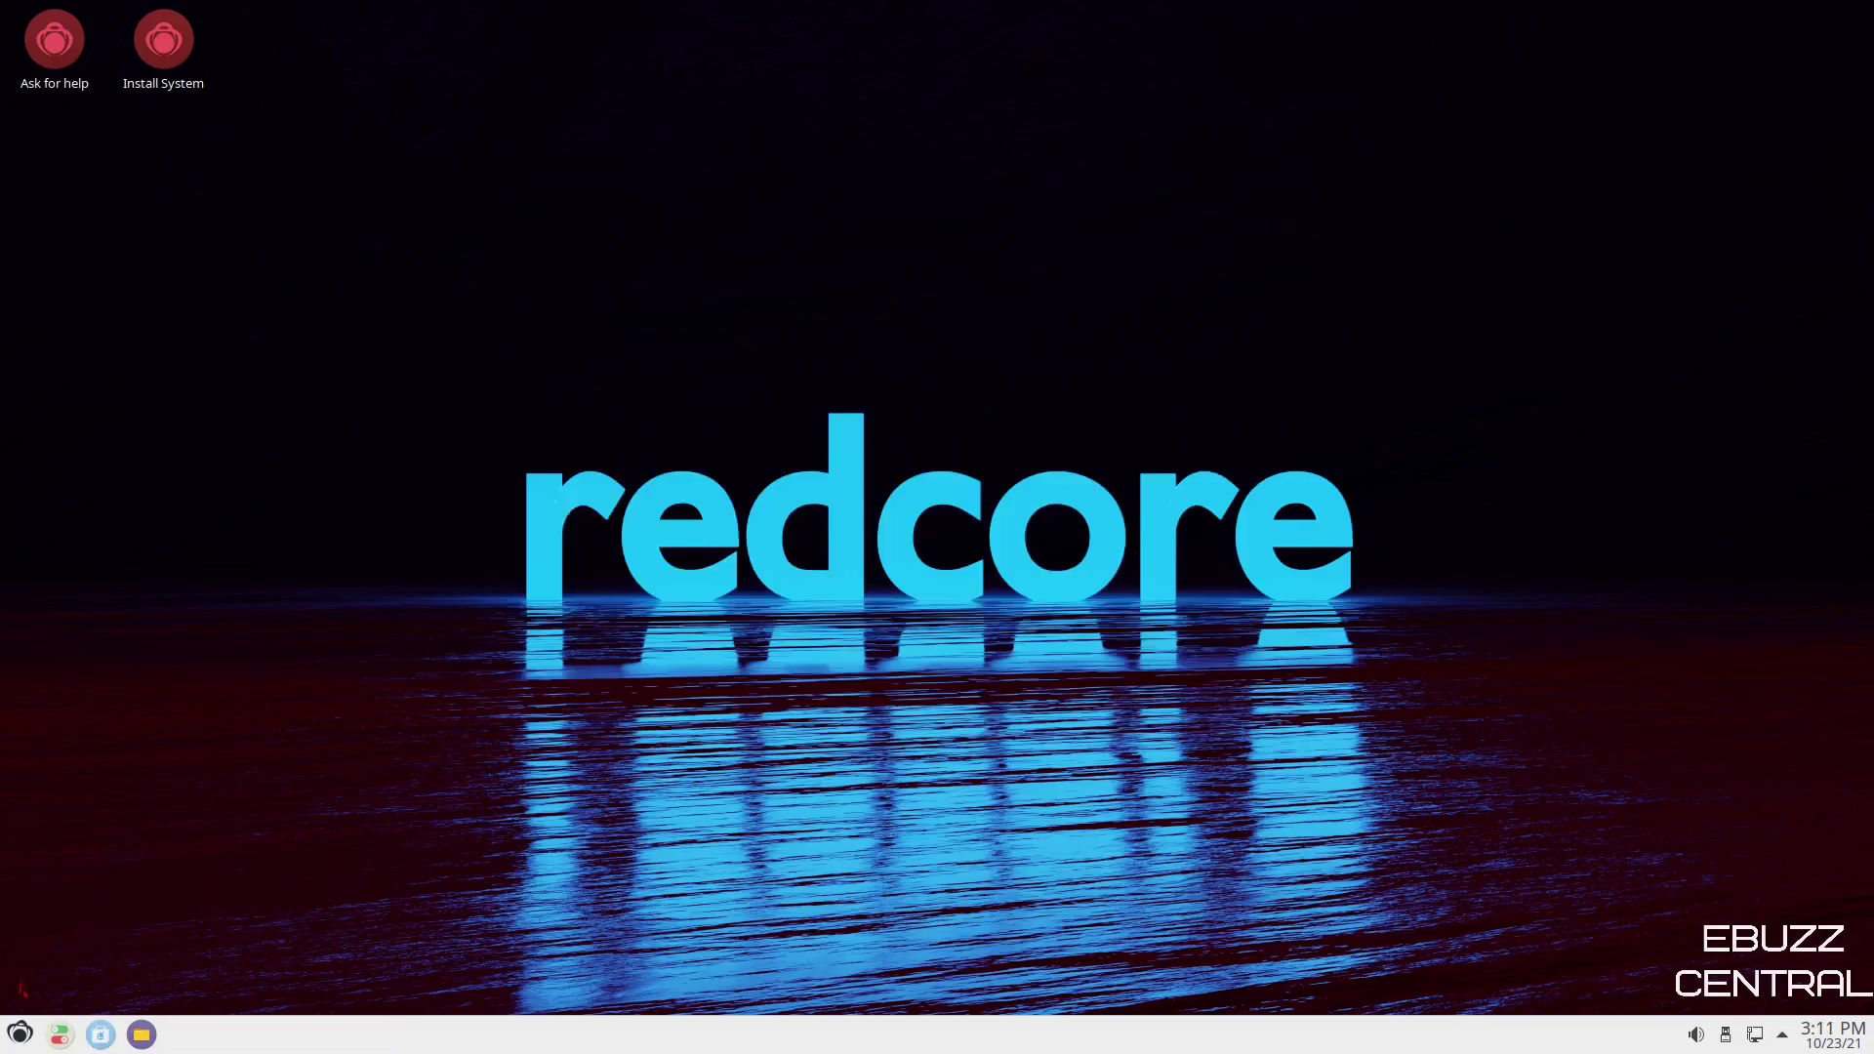
Browse the application launcher categories and launch Info Center's System Information.
left_click(20, 1034)
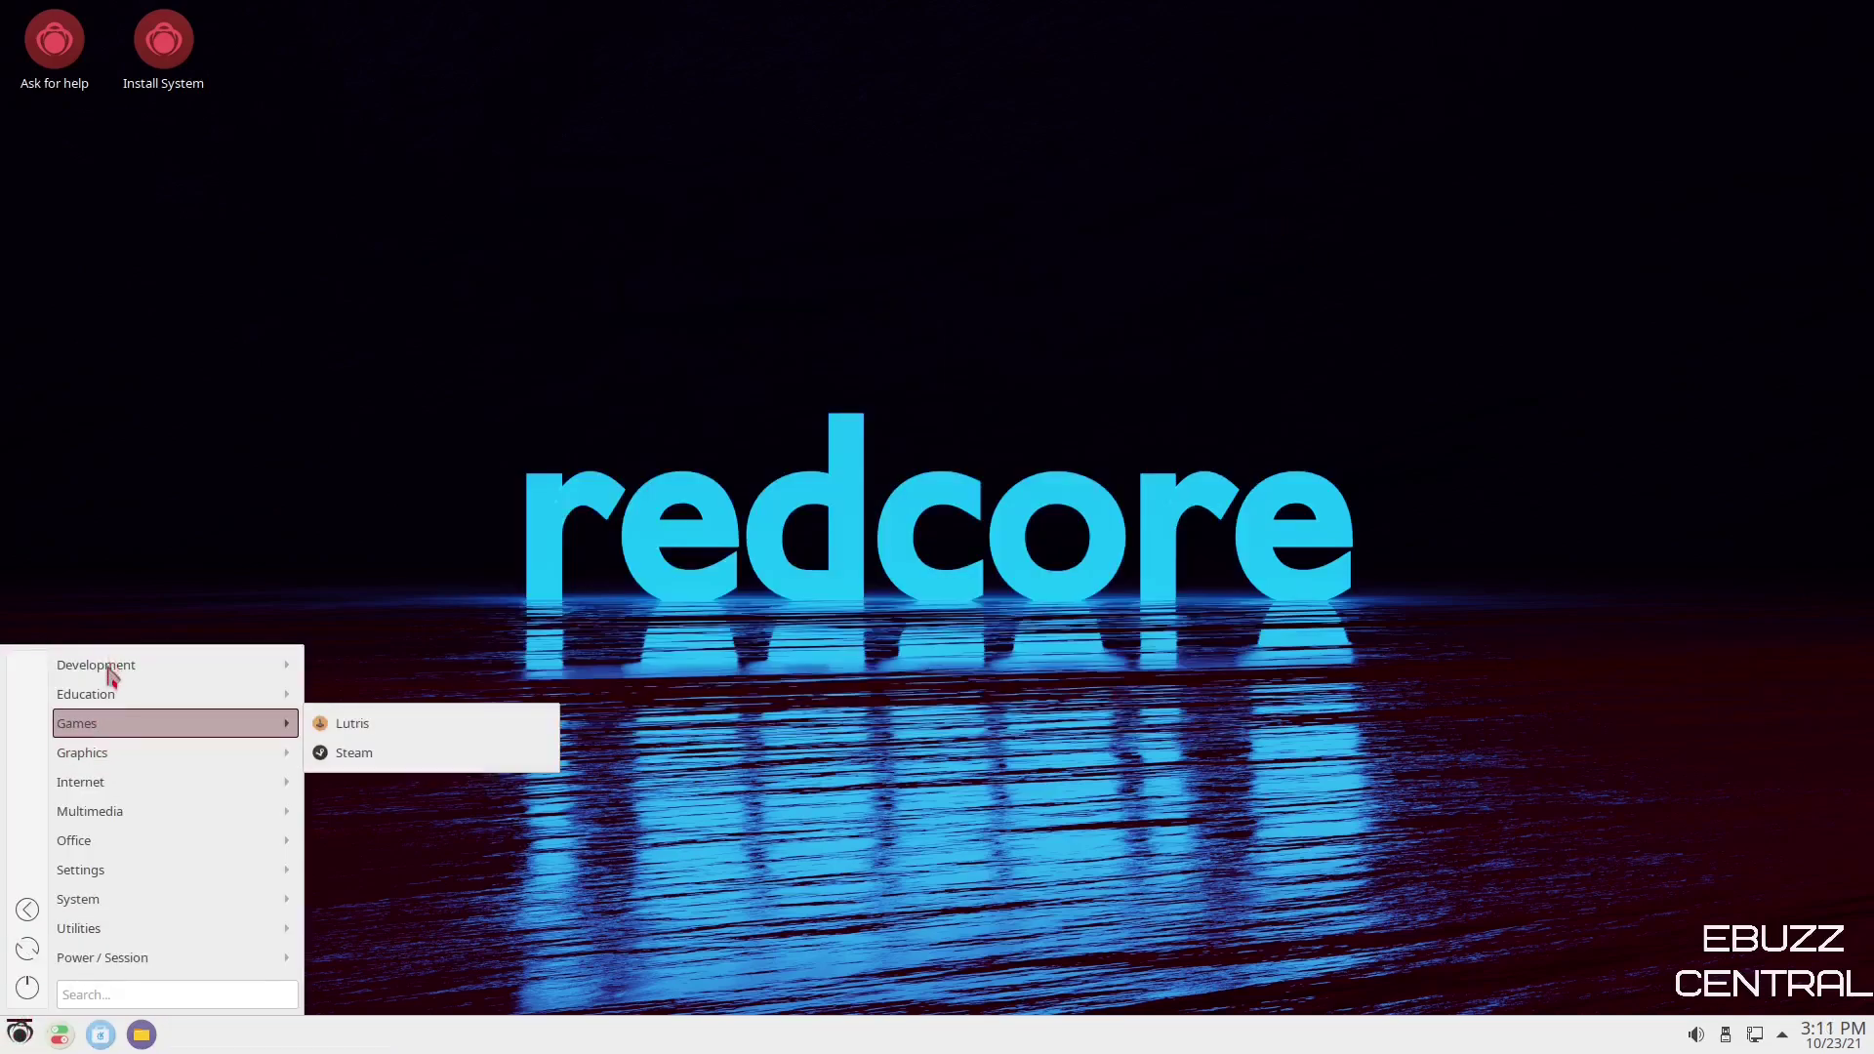
mouse_move(108, 669)
mouse_move(127, 762)
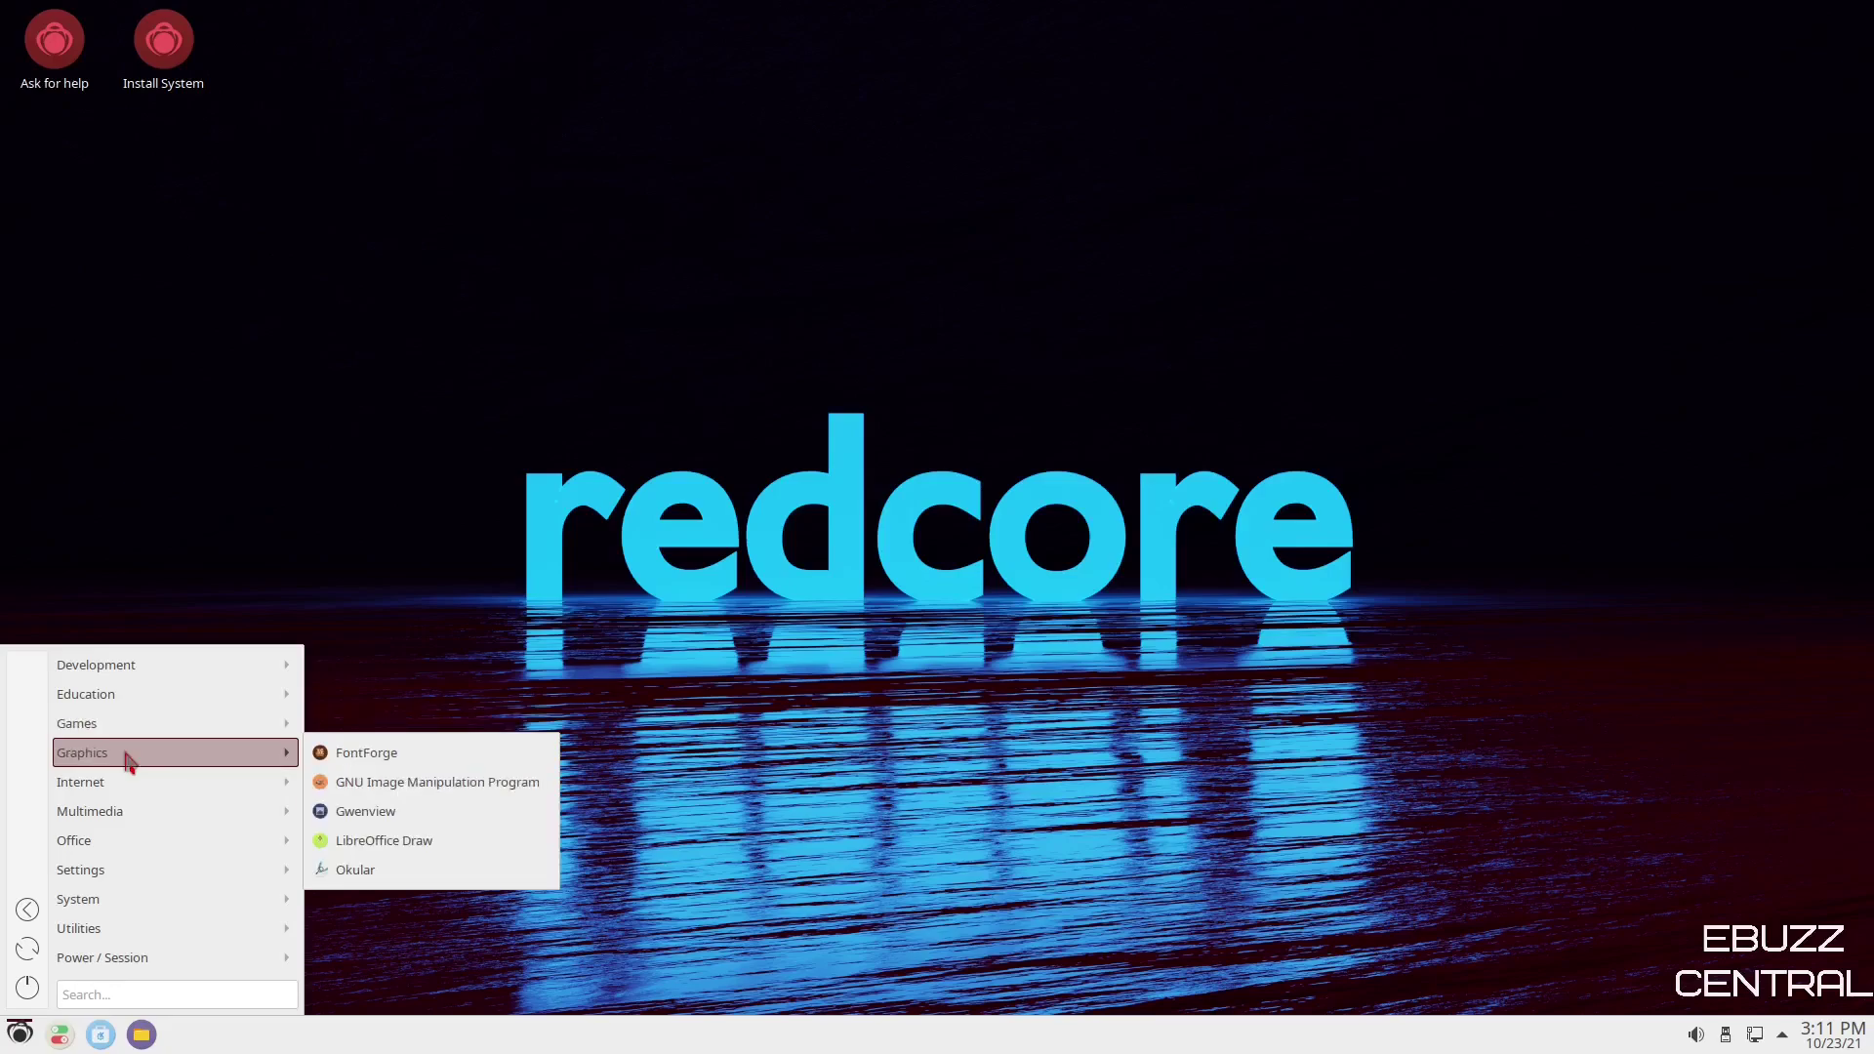
mouse_move(110, 793)
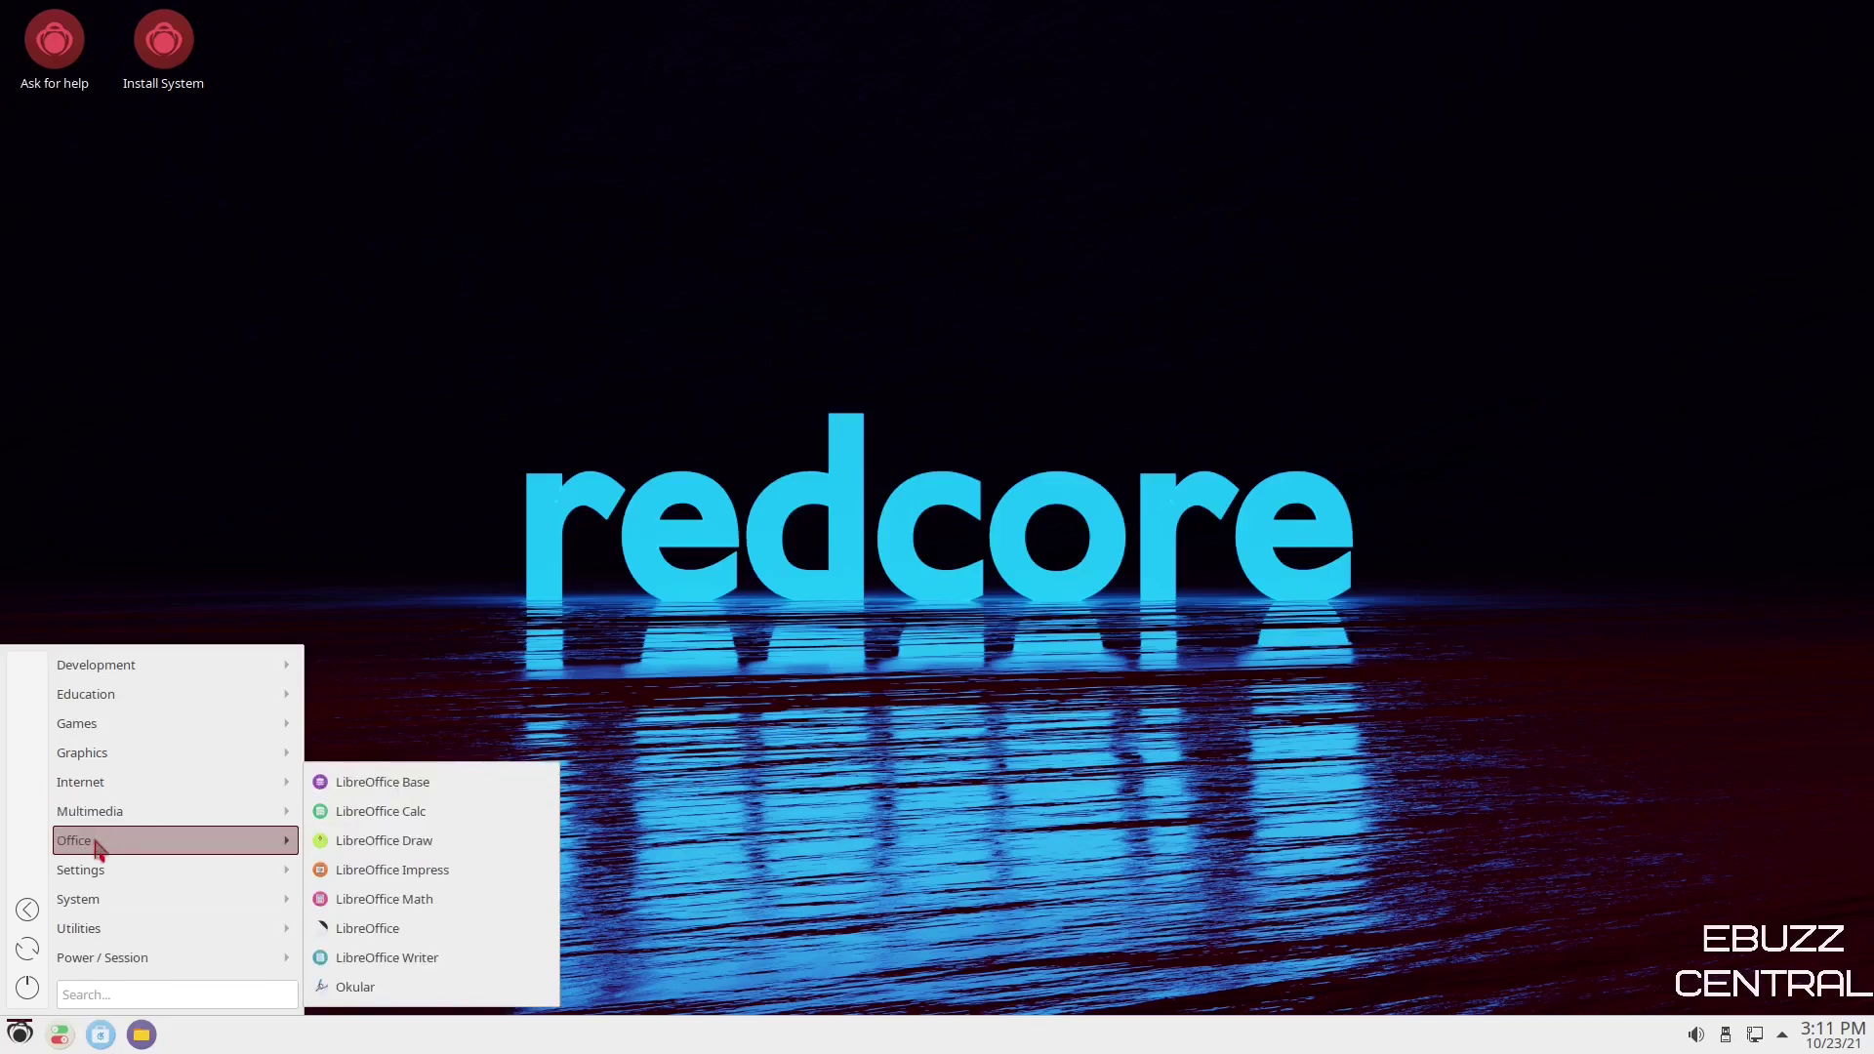
mouse_move(107, 881)
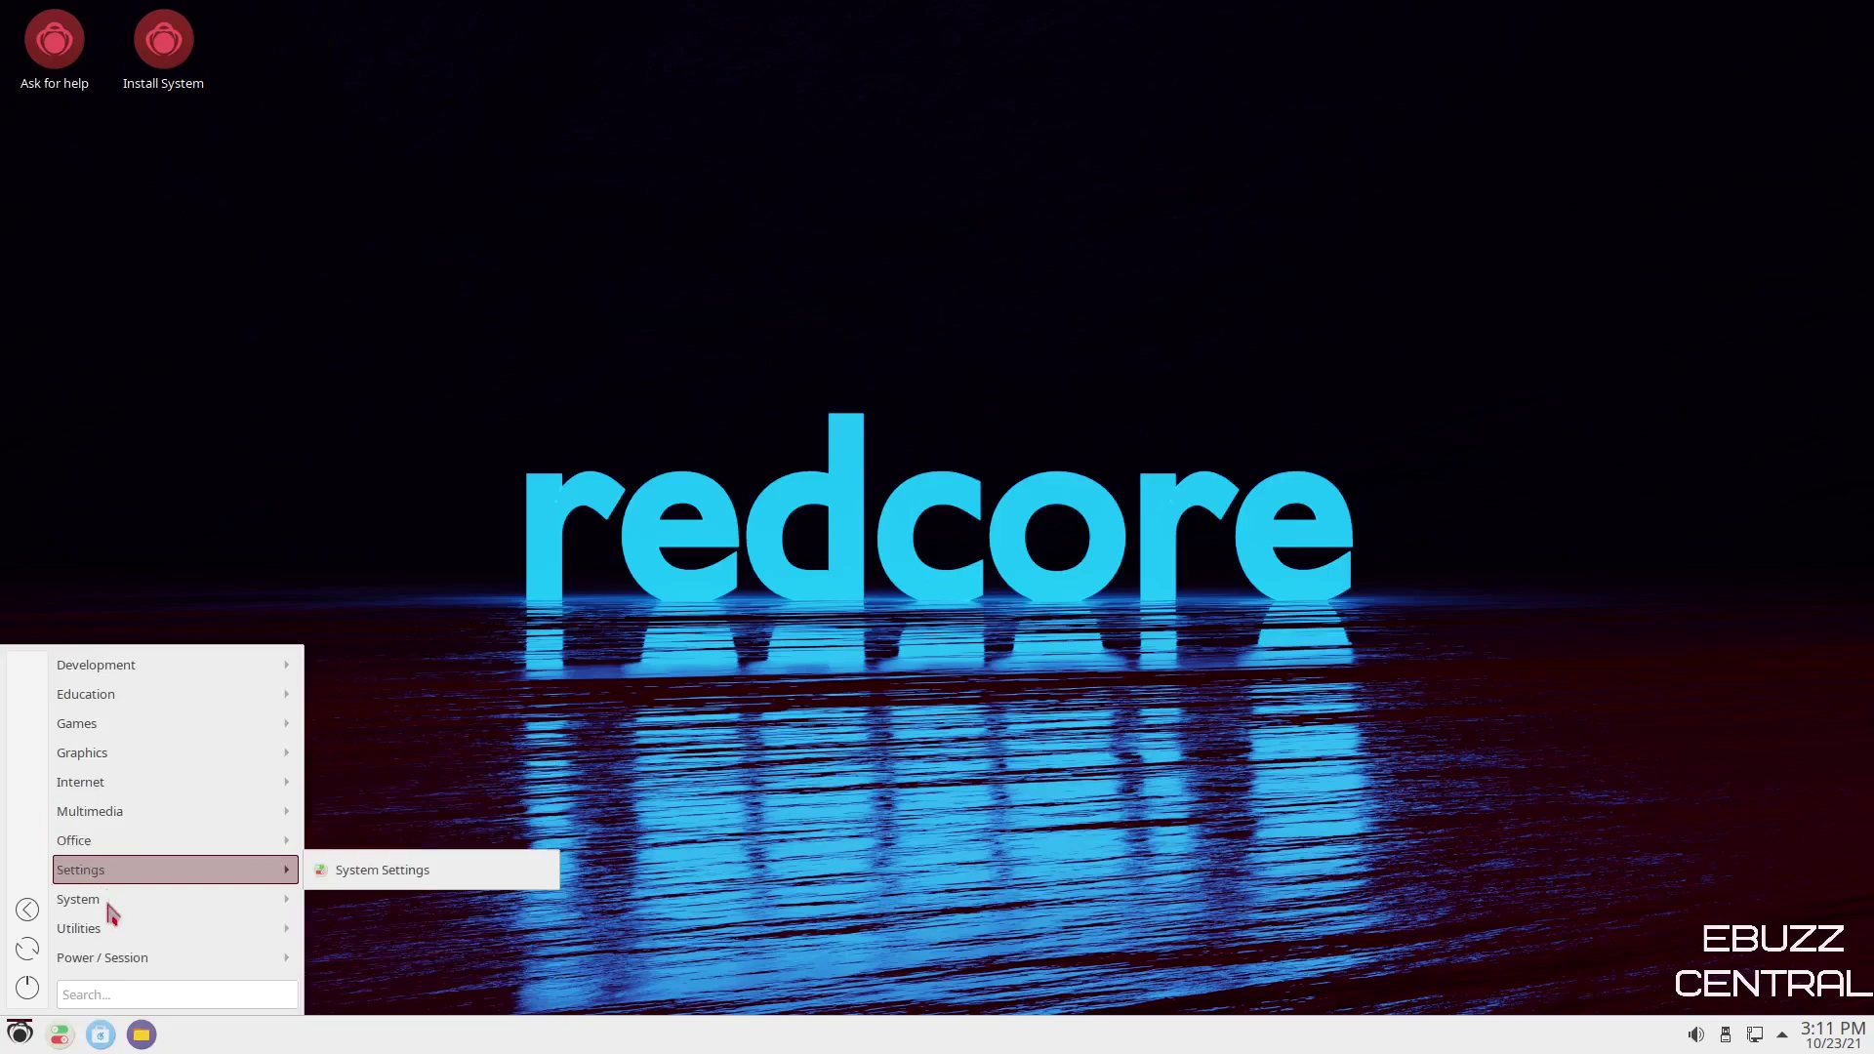
mouse_move(111, 916)
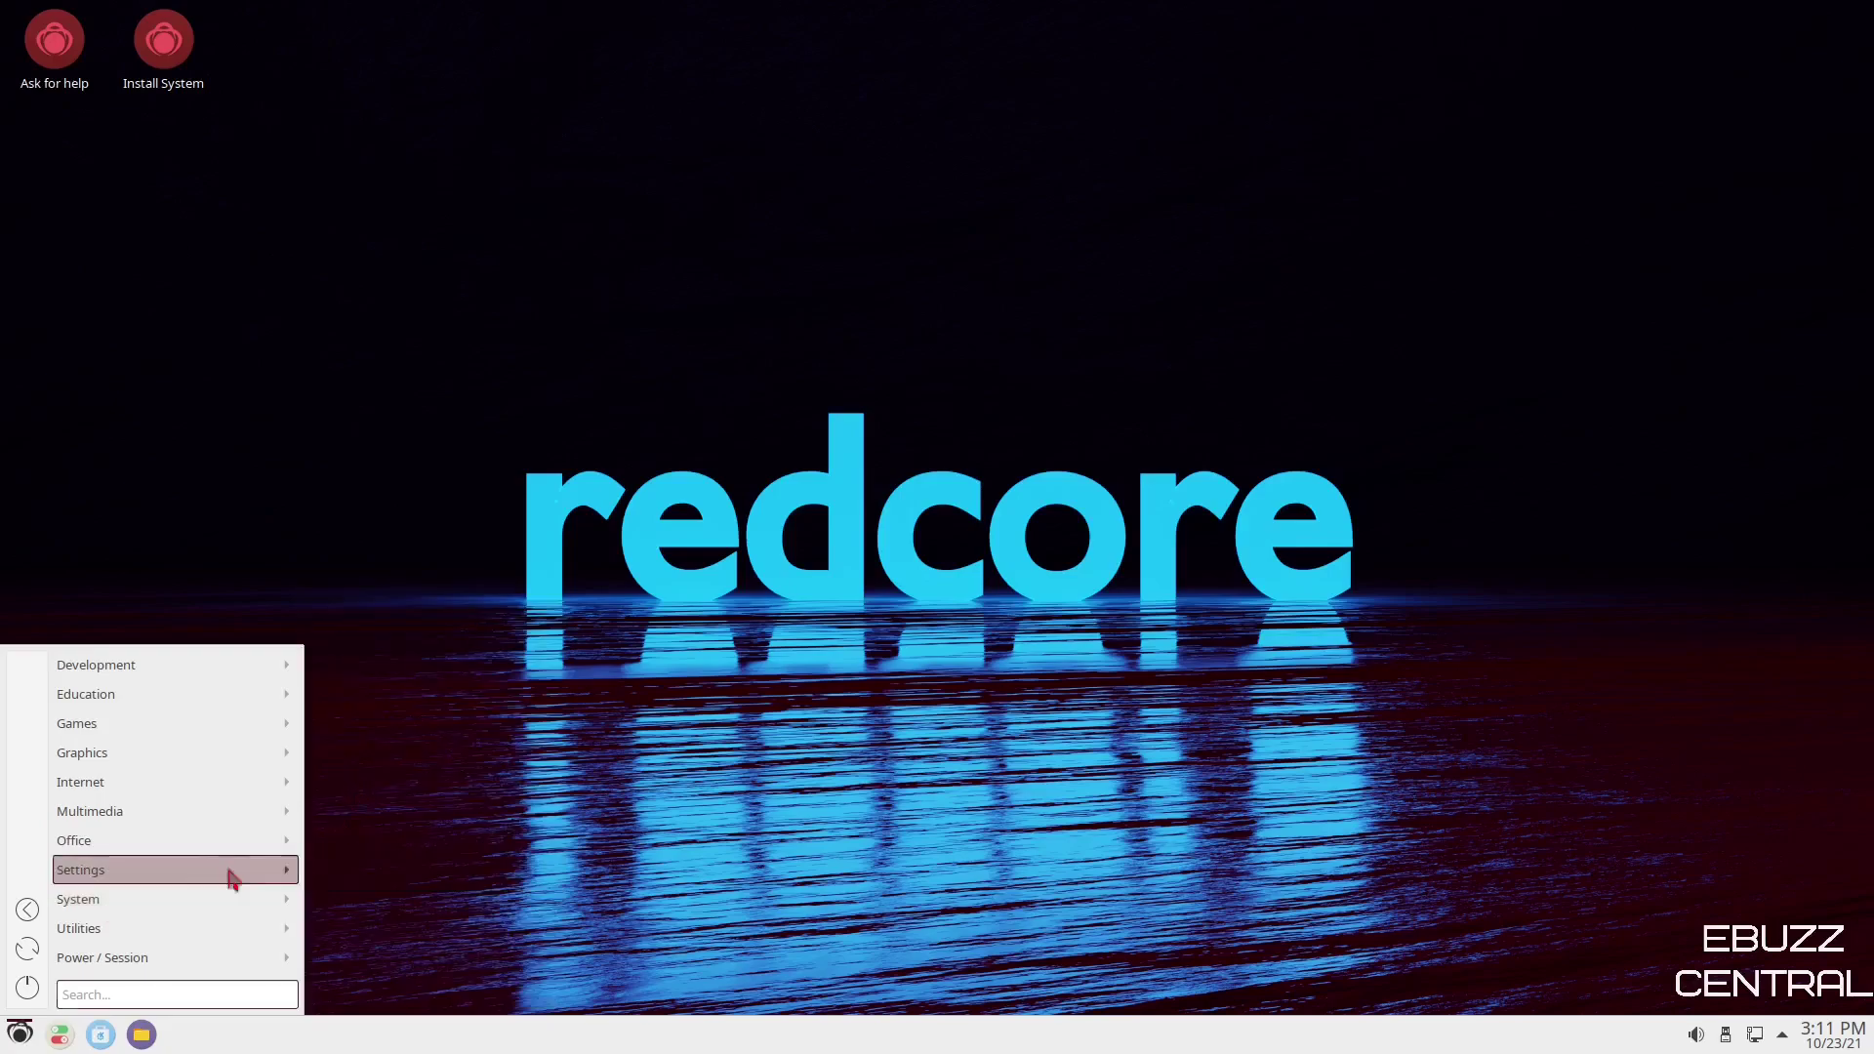
left_click(380, 866)
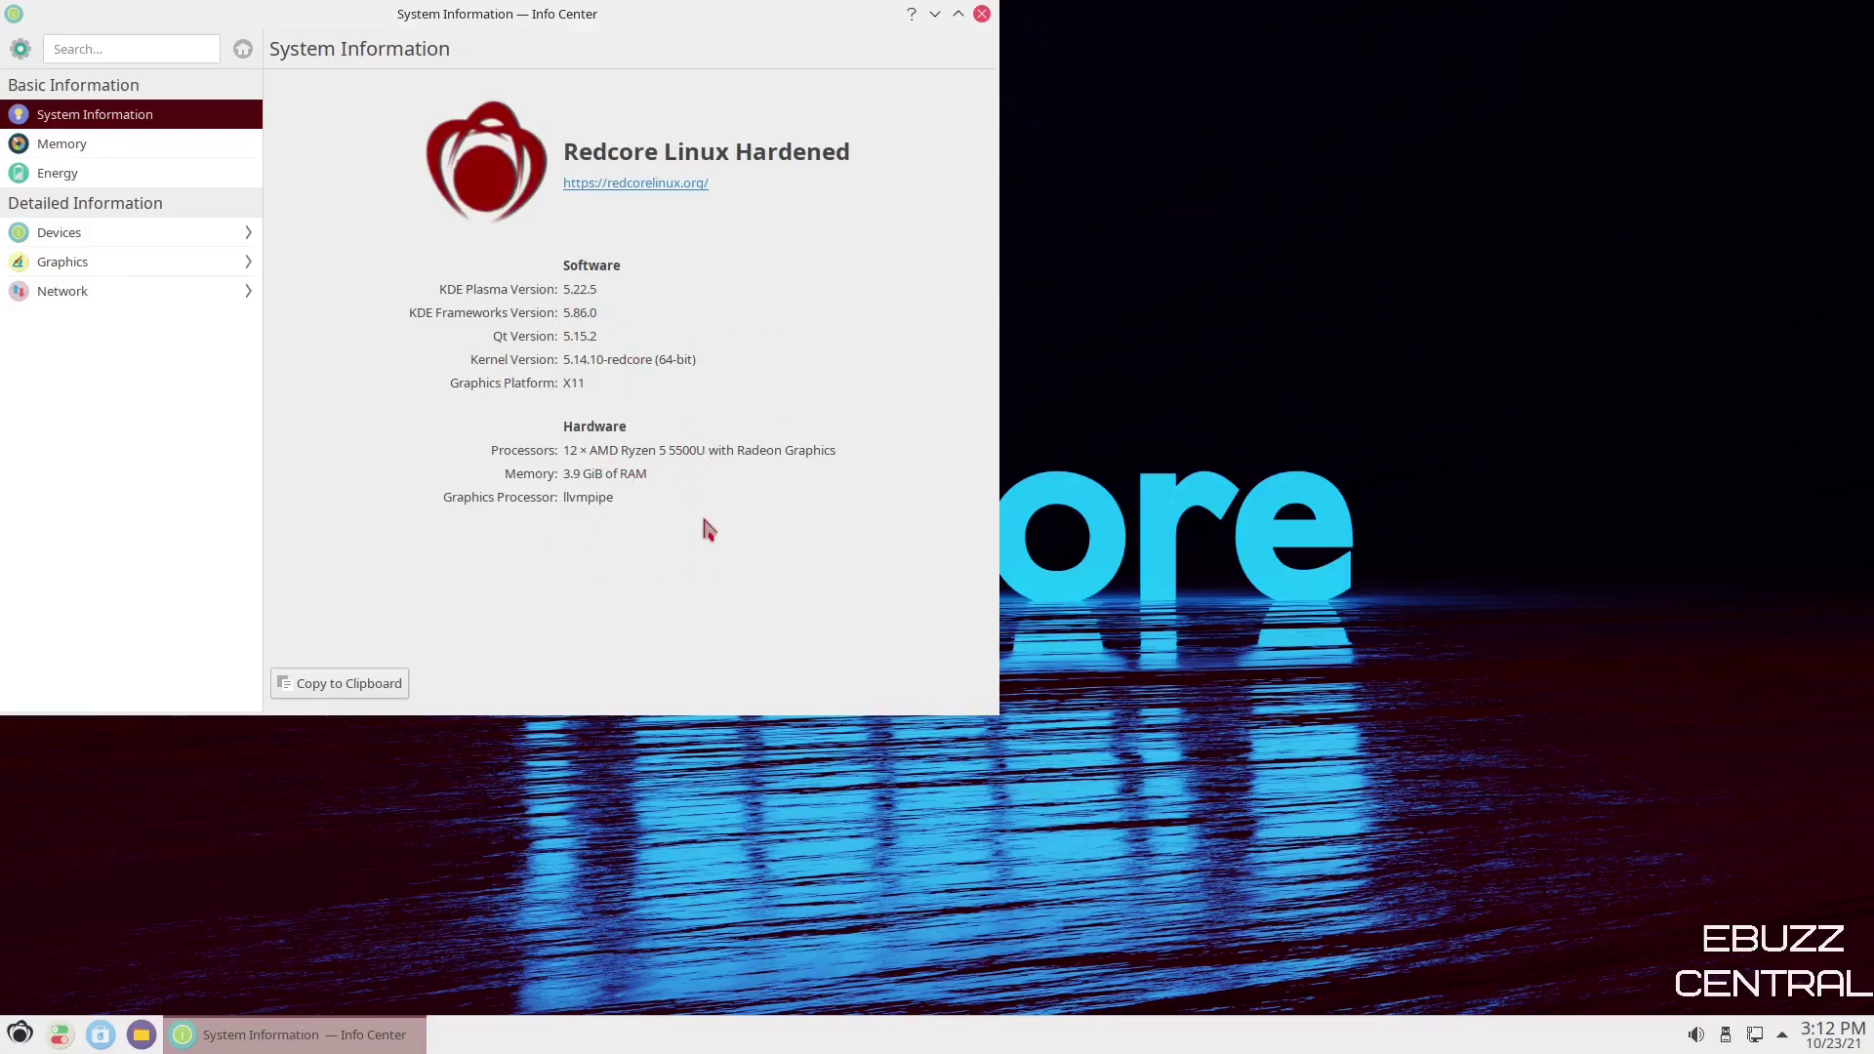
Close Info Center and open the application launcher, which lists the Utilities apps.
left_click(982, 19)
left_click(20, 1038)
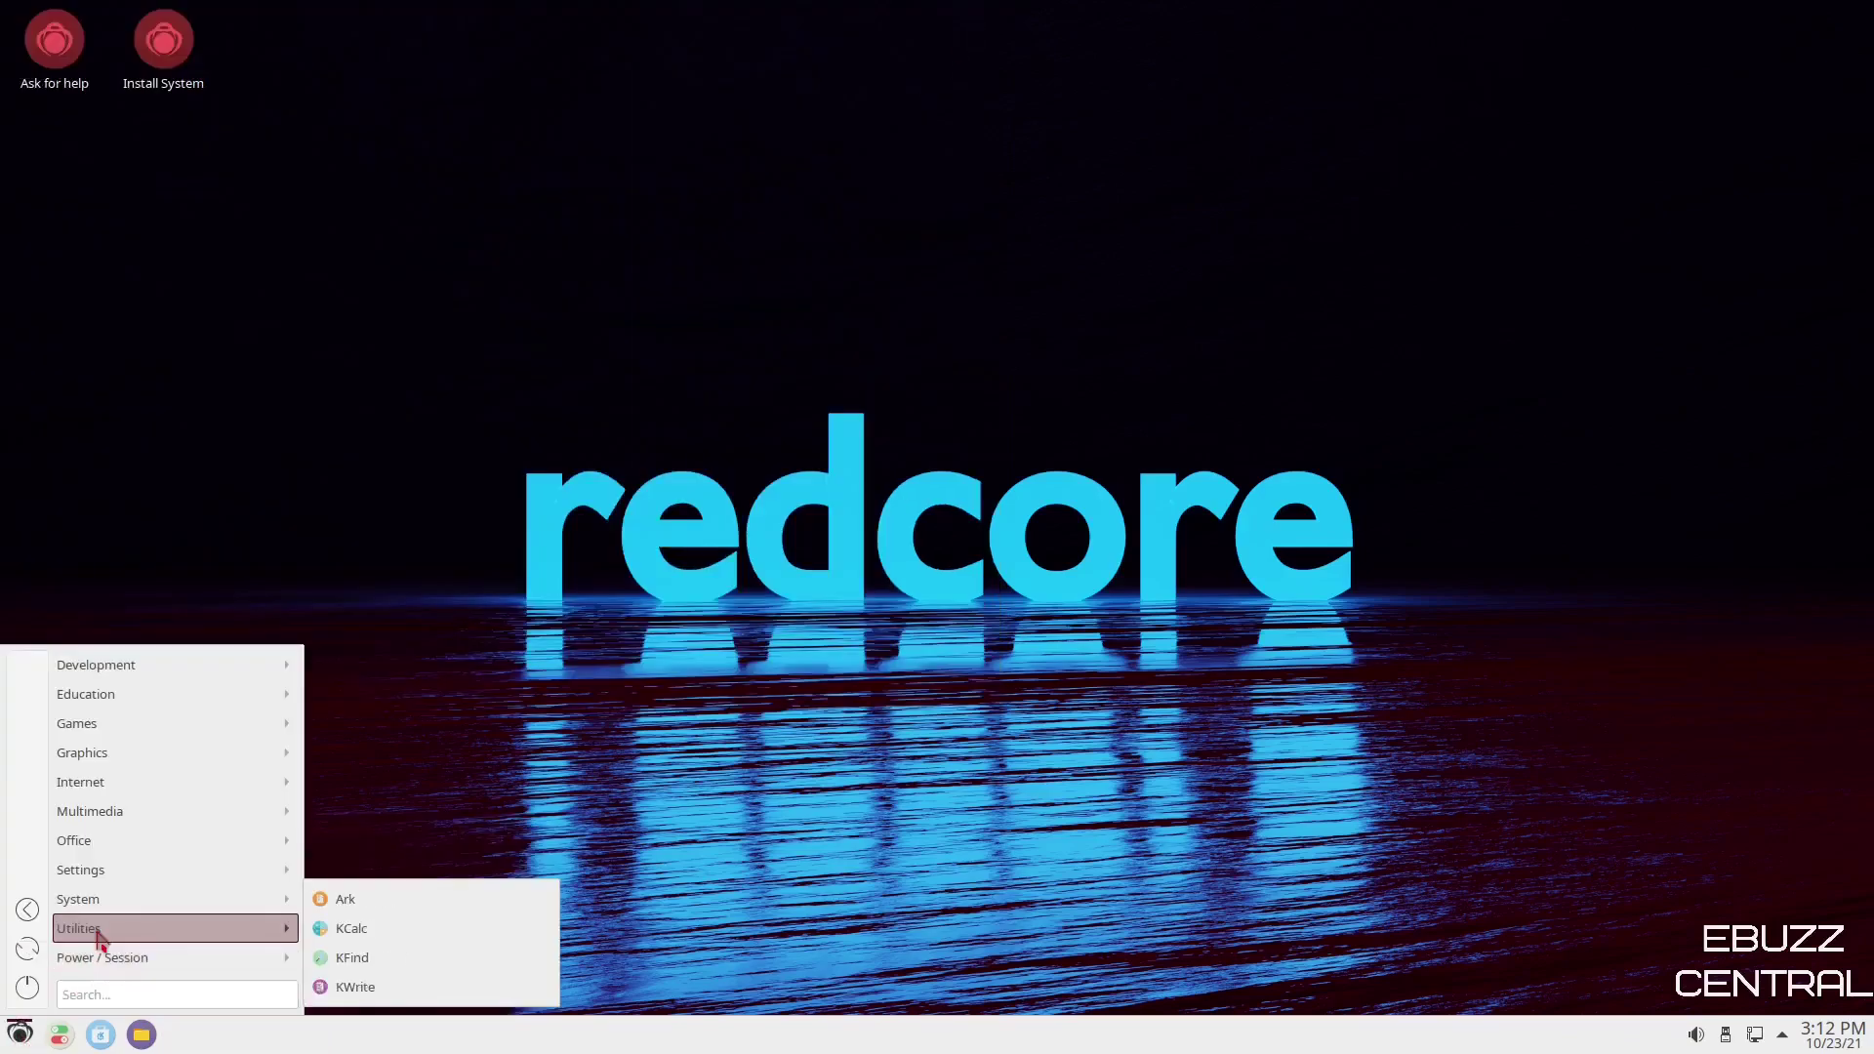
Launch System Settings, center its window, and apply the Breeze Dark global theme from Appearance.
left_click(937, 713)
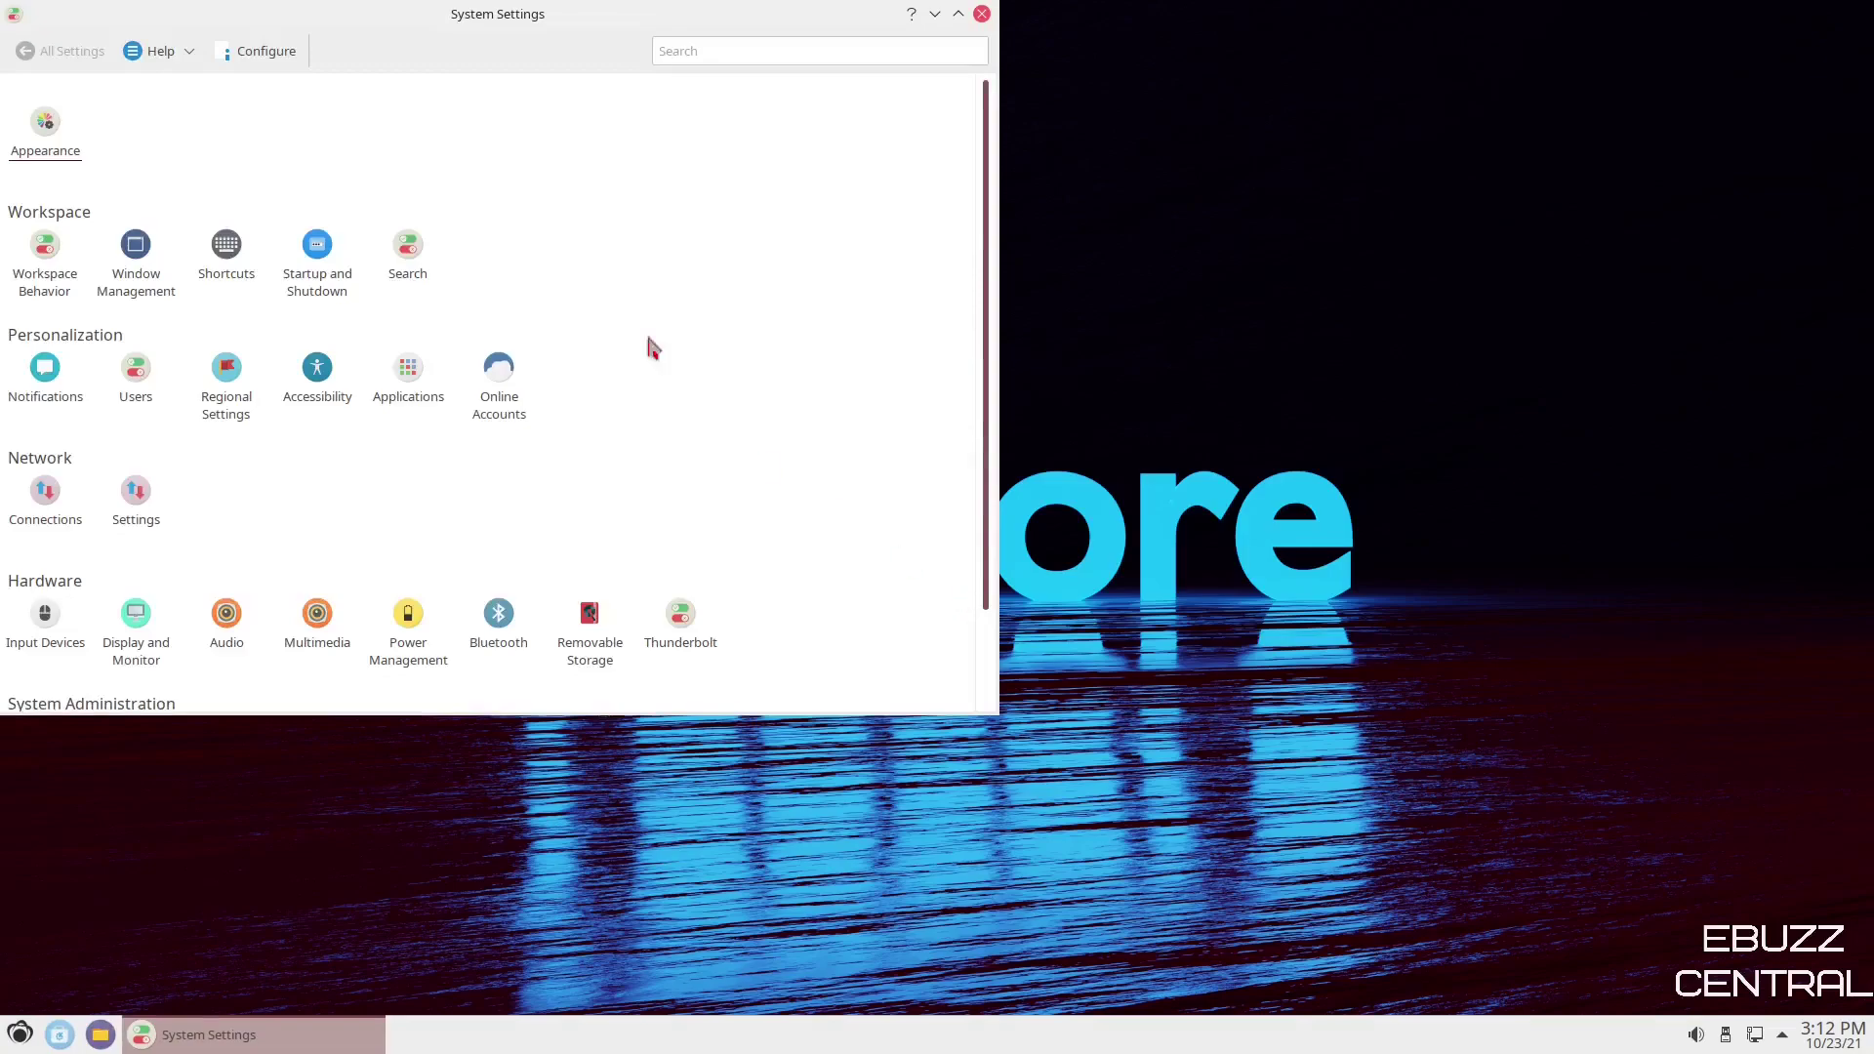
left_click_drag(657, 25, 1164, 101)
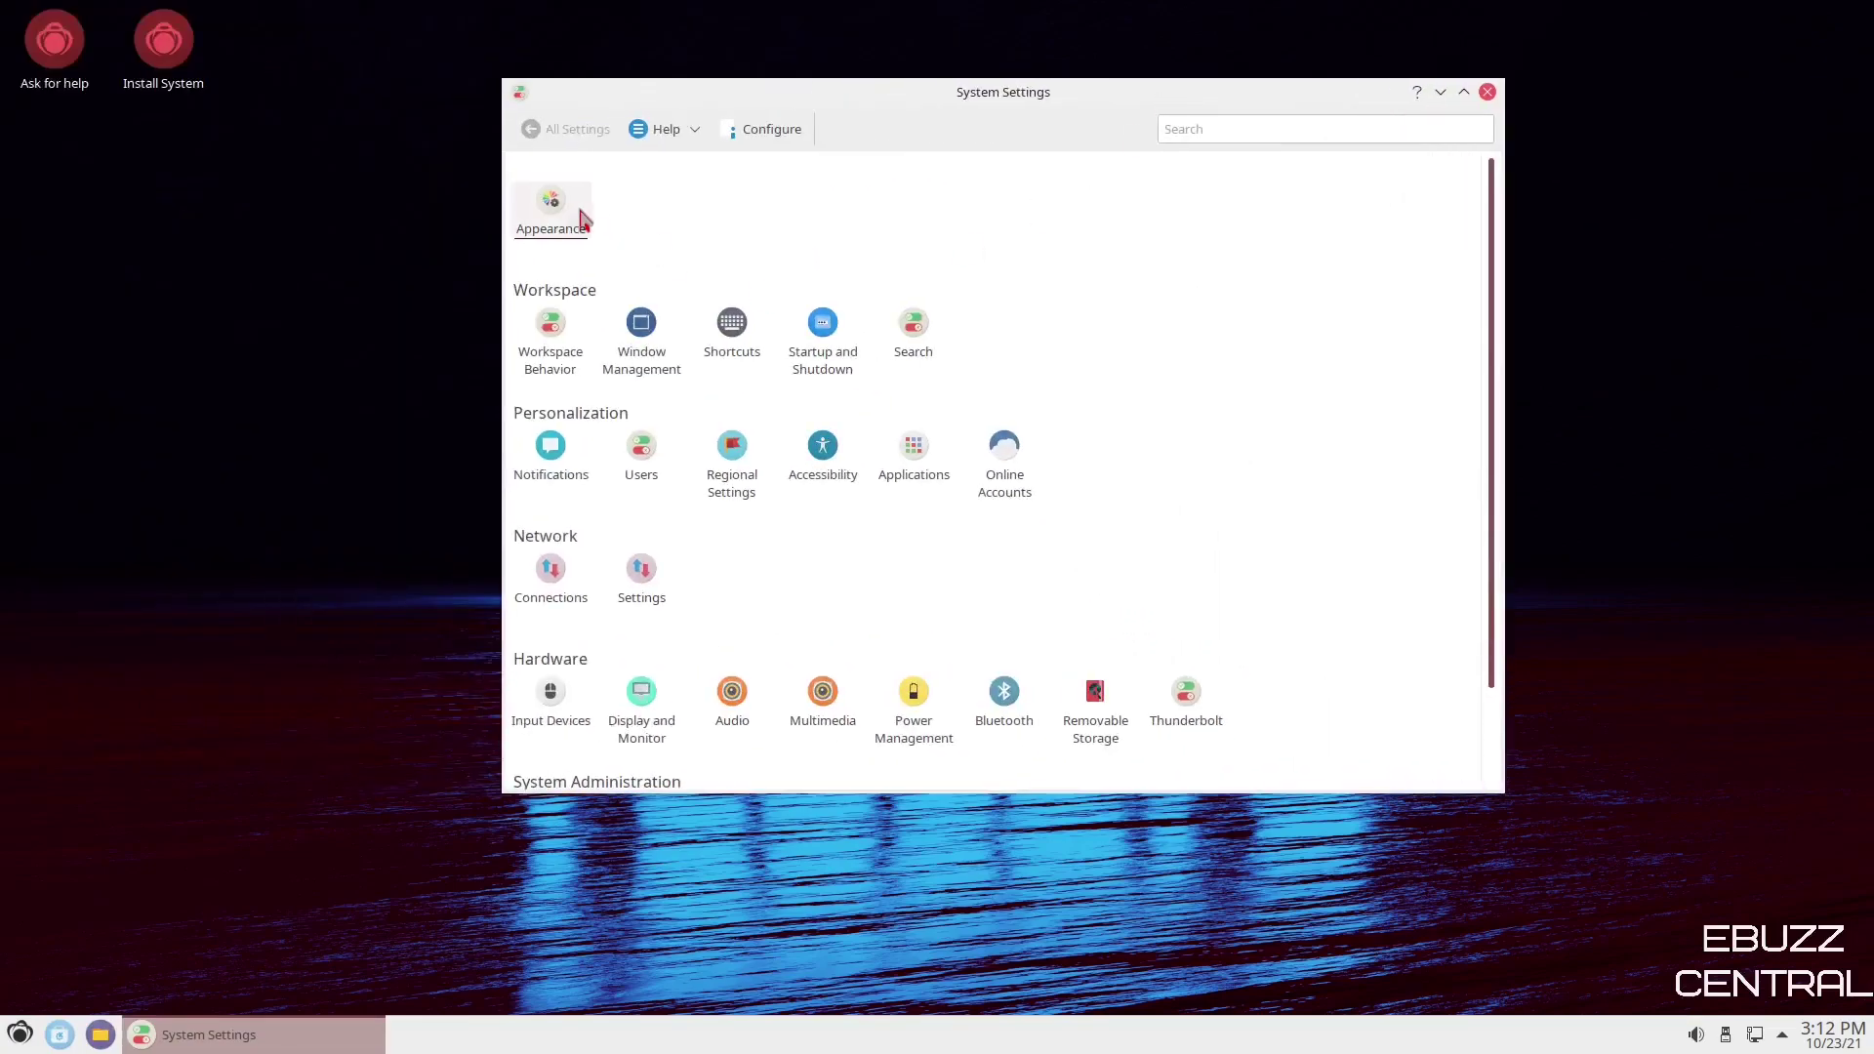
left_click(549, 202)
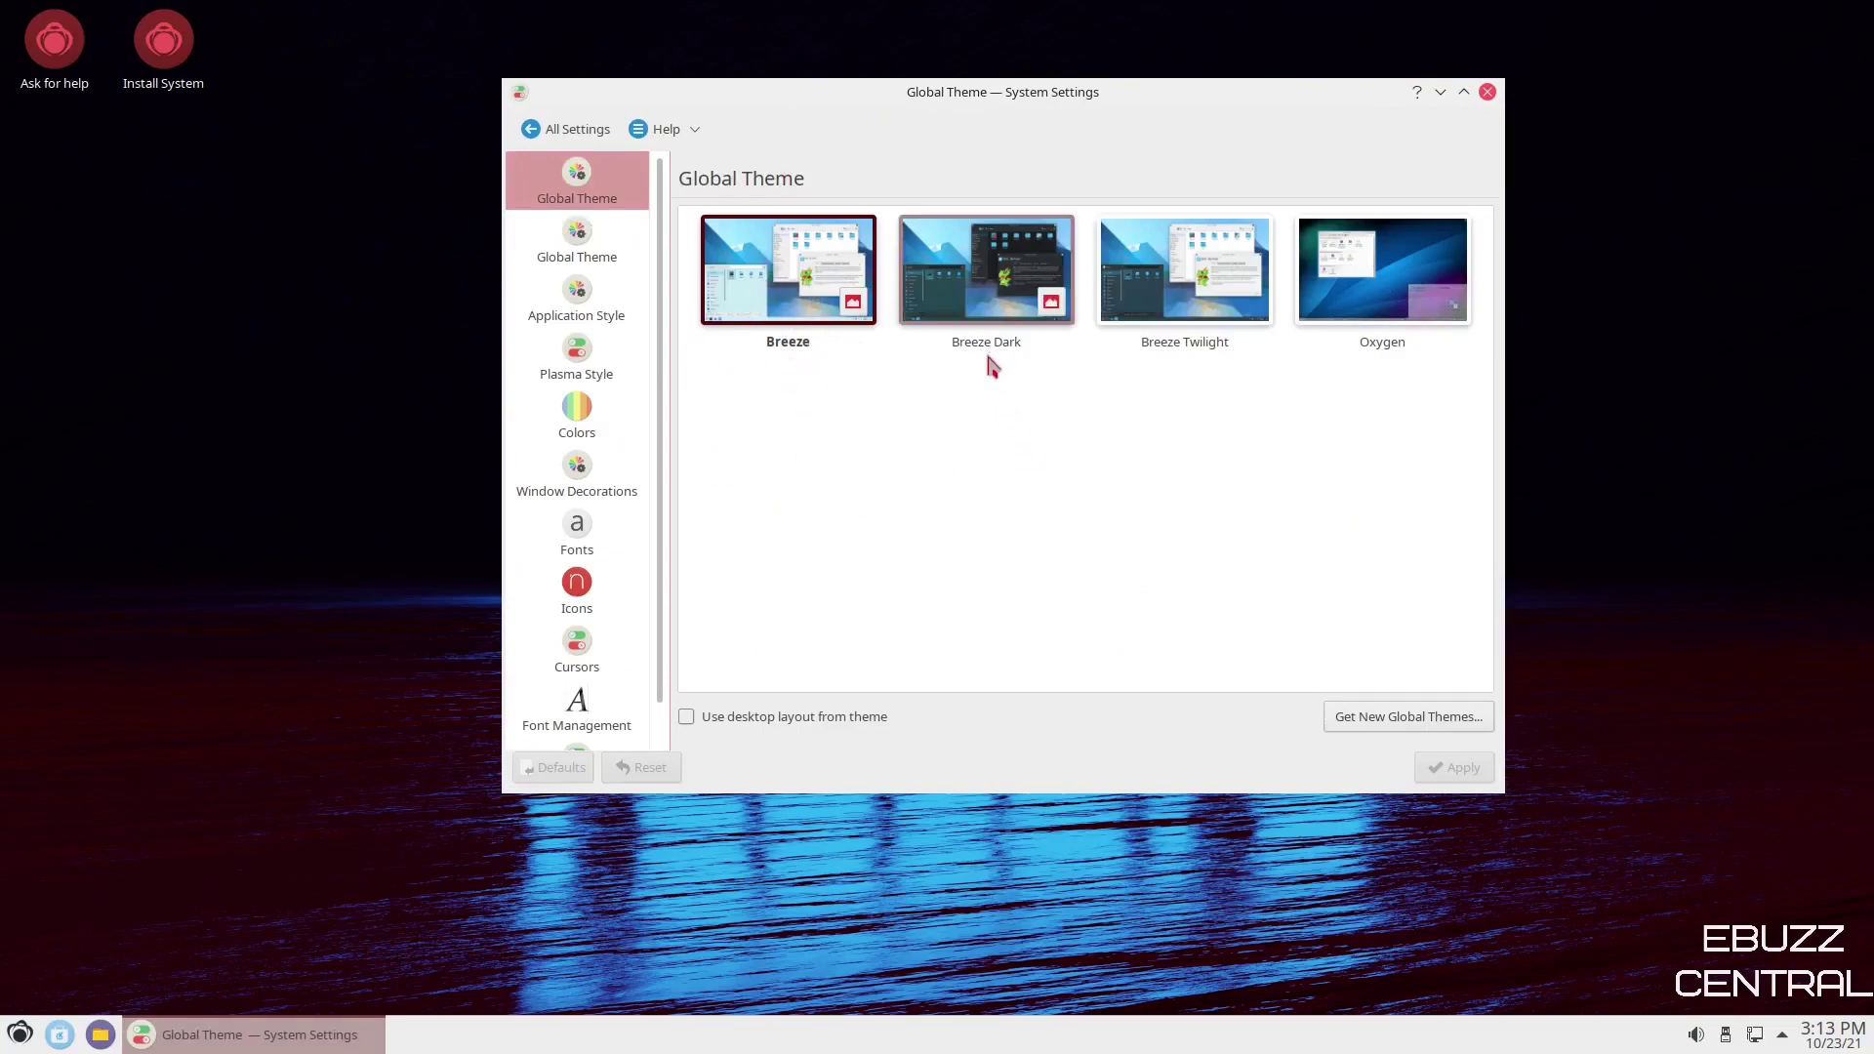
left_click(988, 292)
left_click(1456, 770)
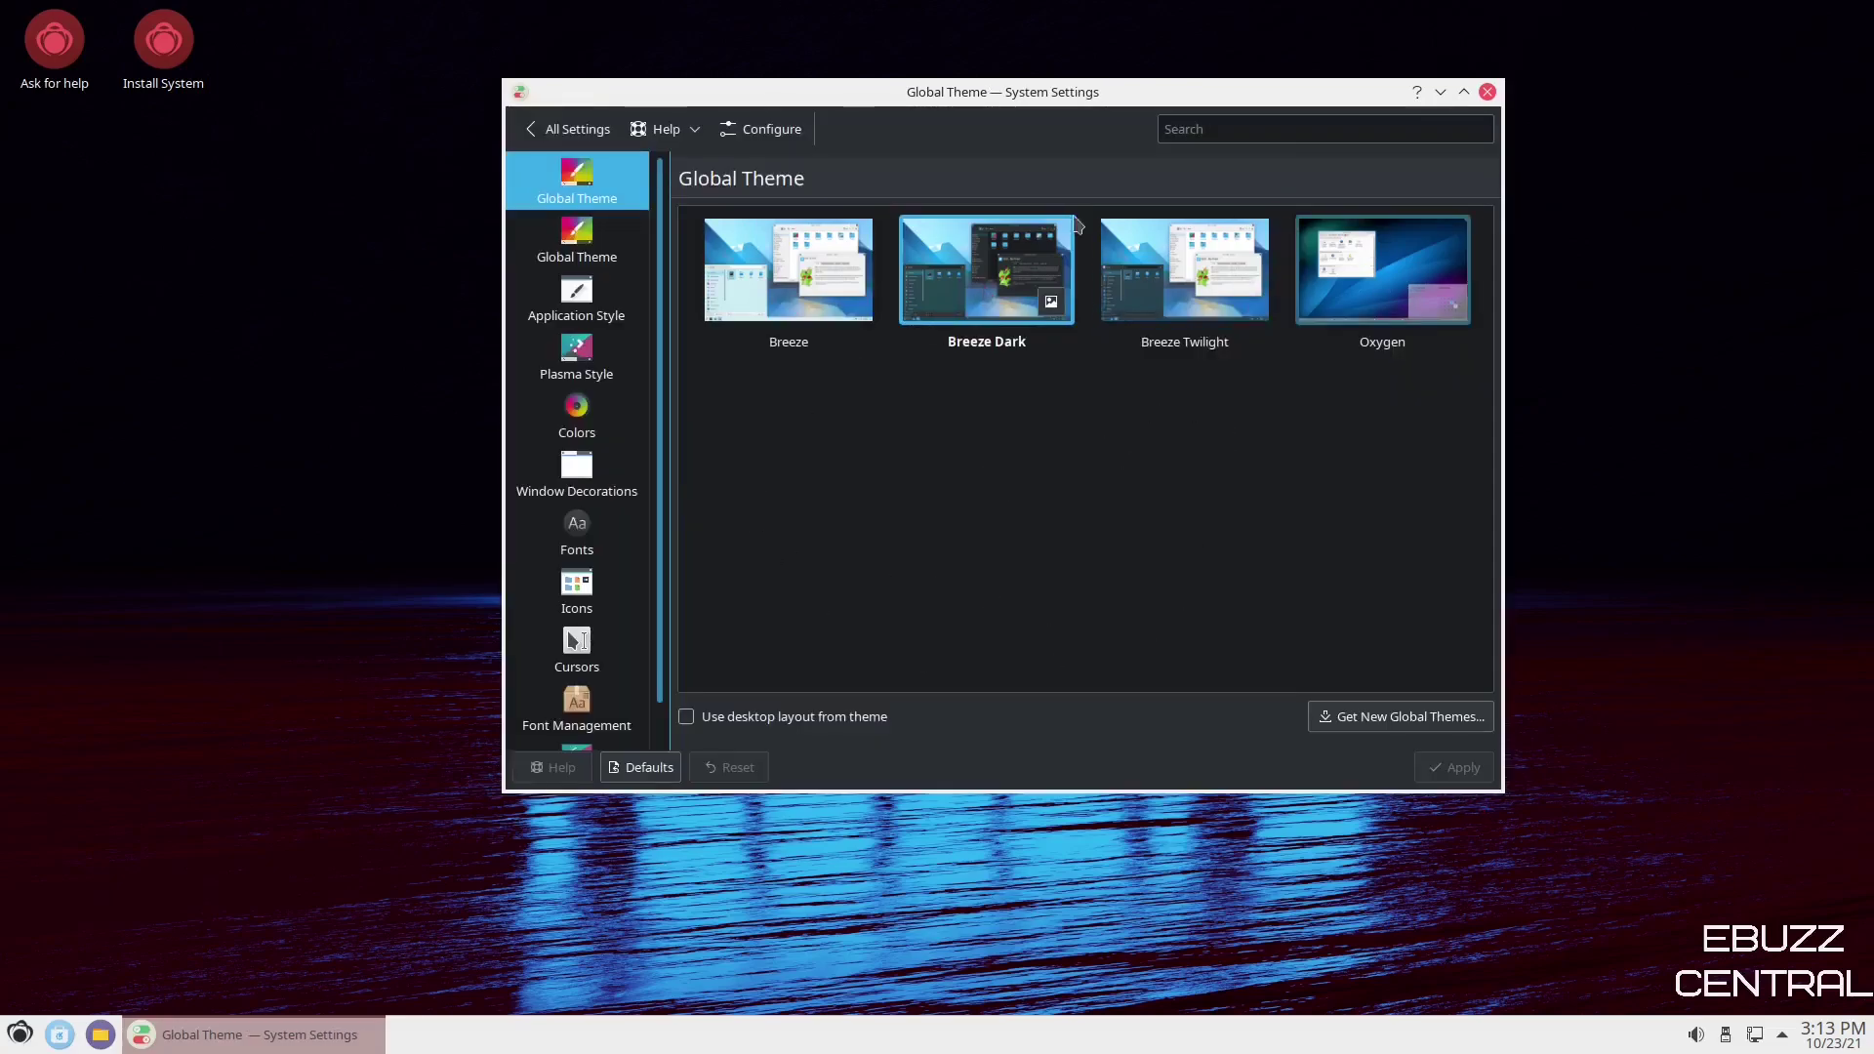
Browse the downloadable global themes sorted by highest rating, then close that window.
left_click(1383, 720)
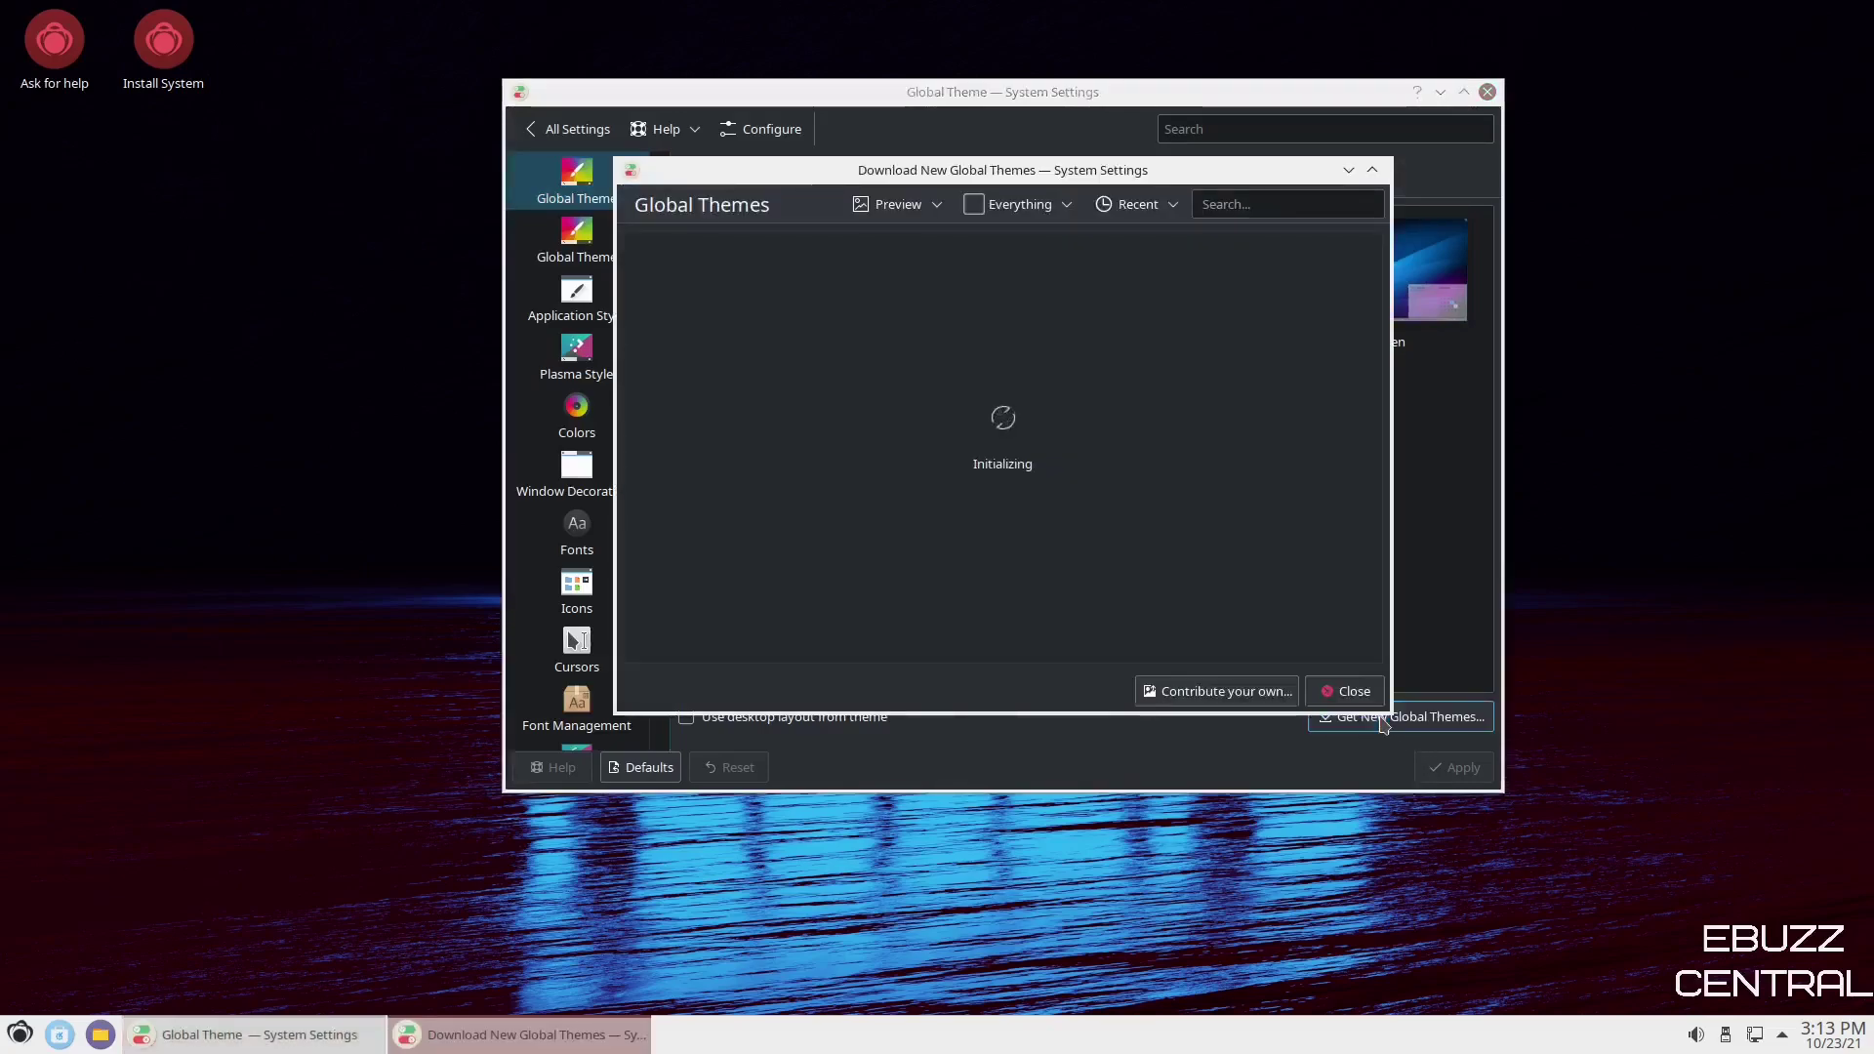
left_click(1150, 209)
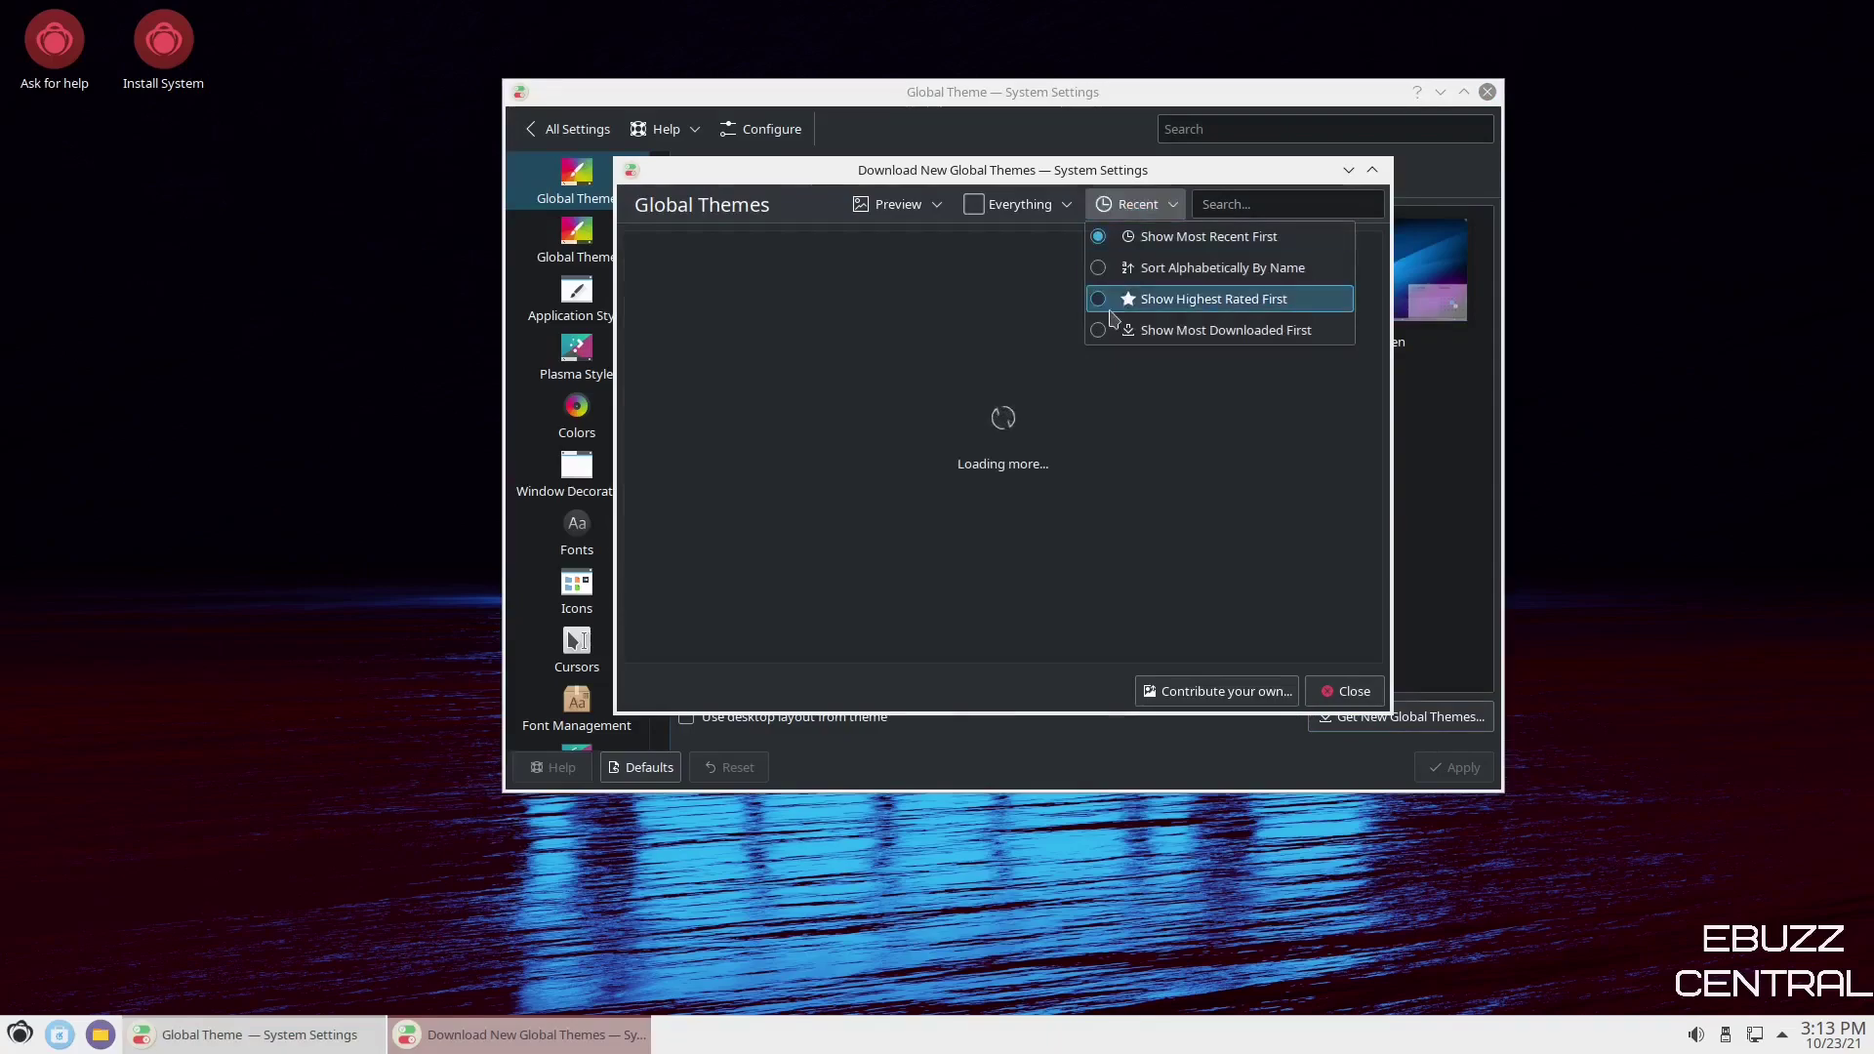
left_click(1102, 302)
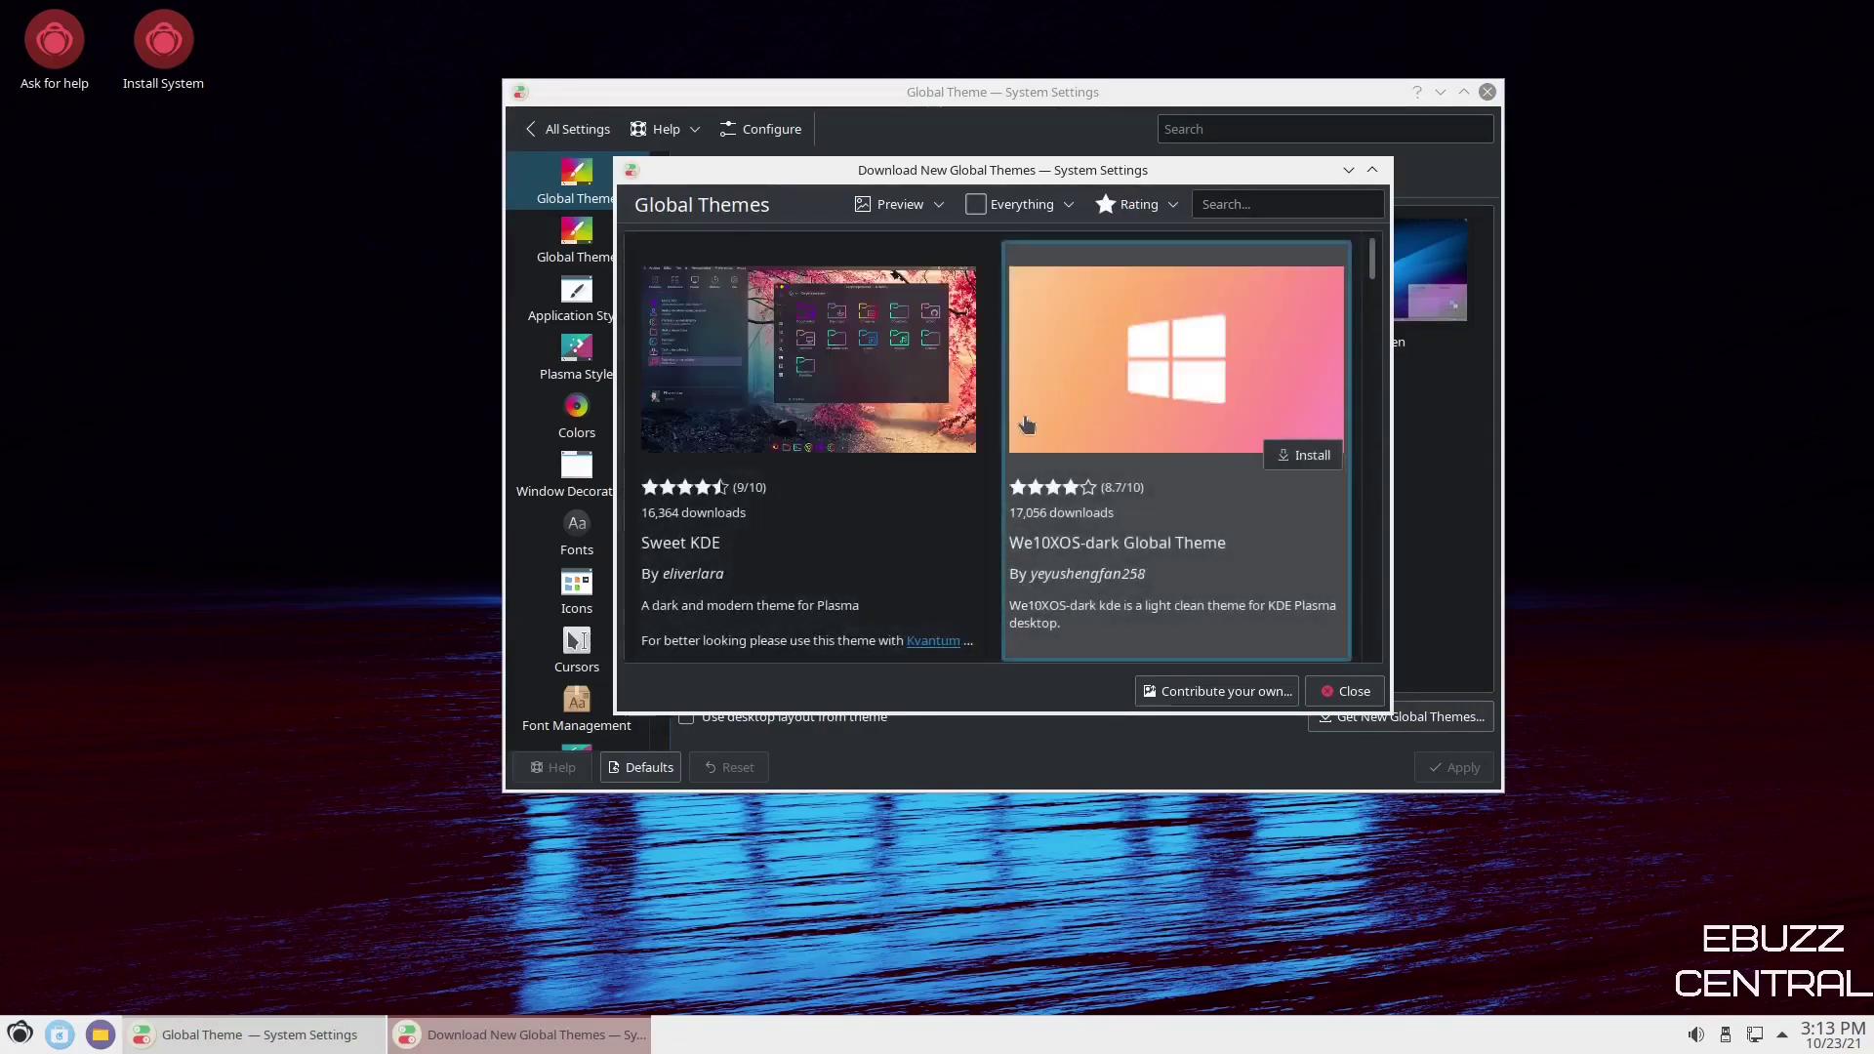
scroll(1027, 585, "down", 3)
scroll(1030, 478, "up", 2)
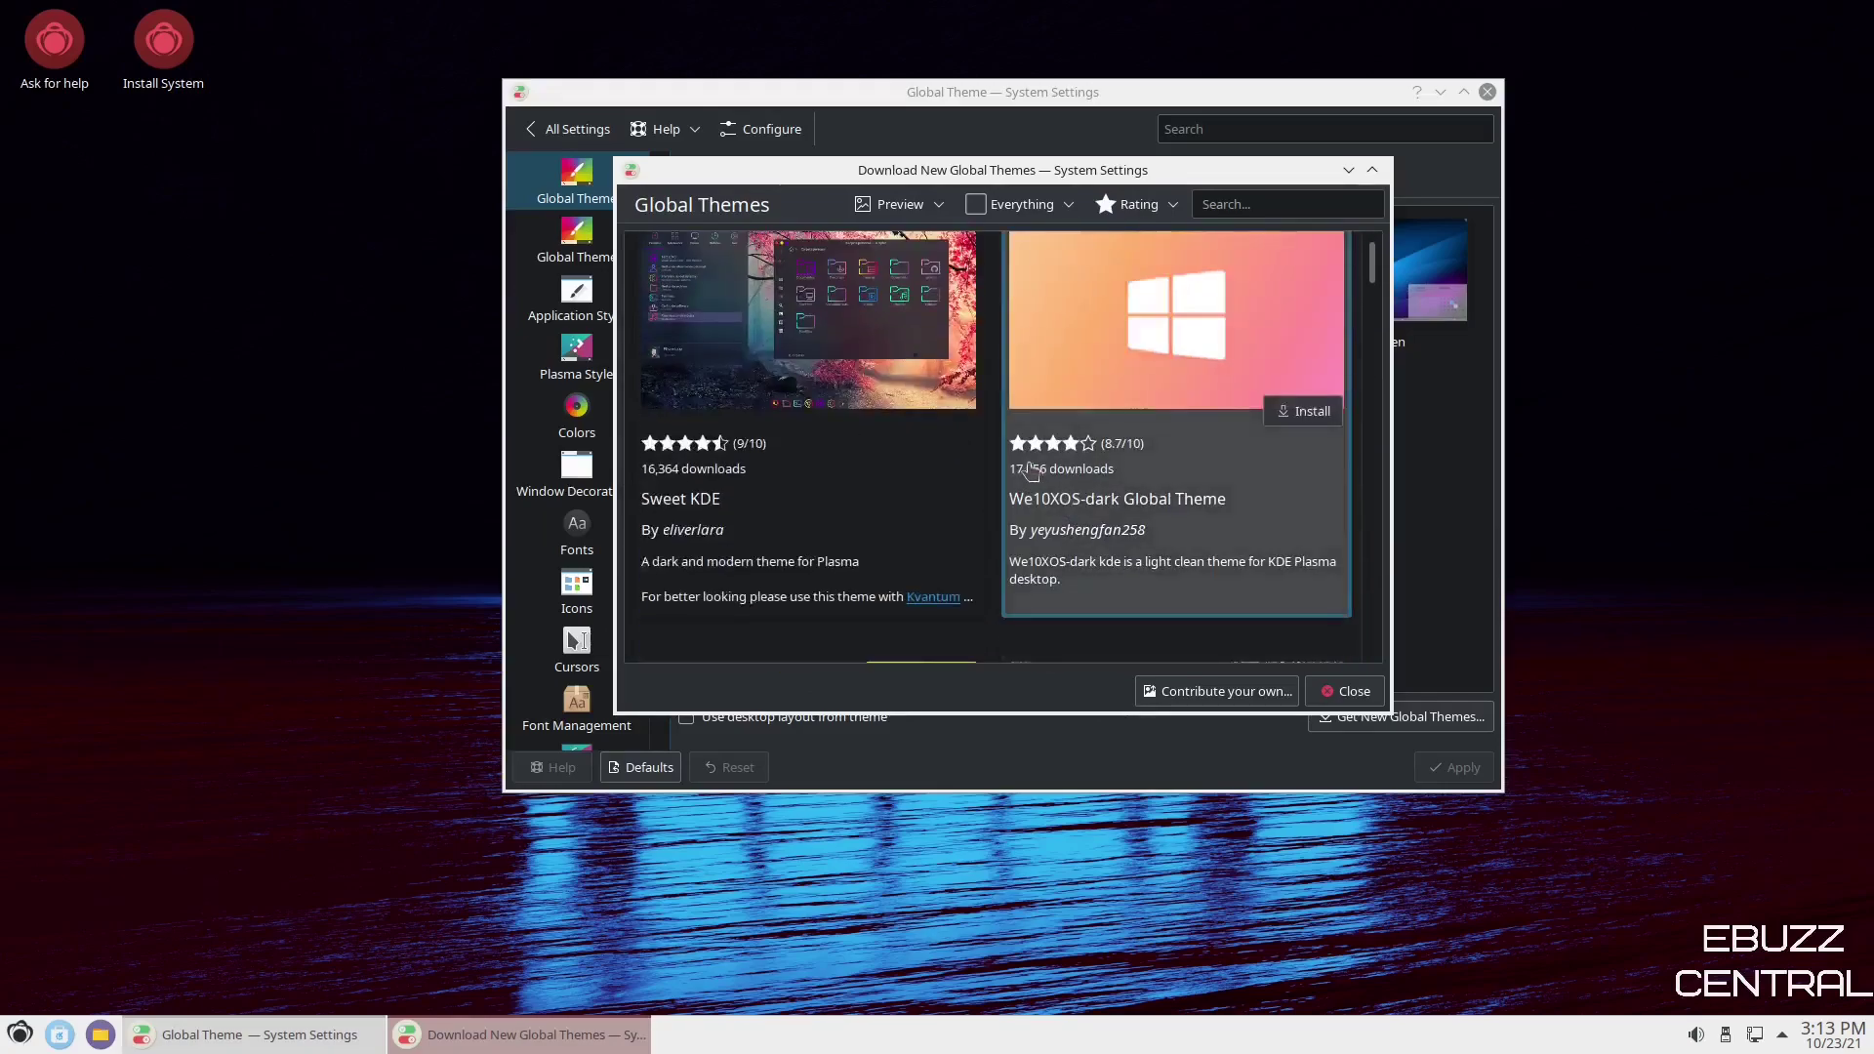
left_click(1354, 692)
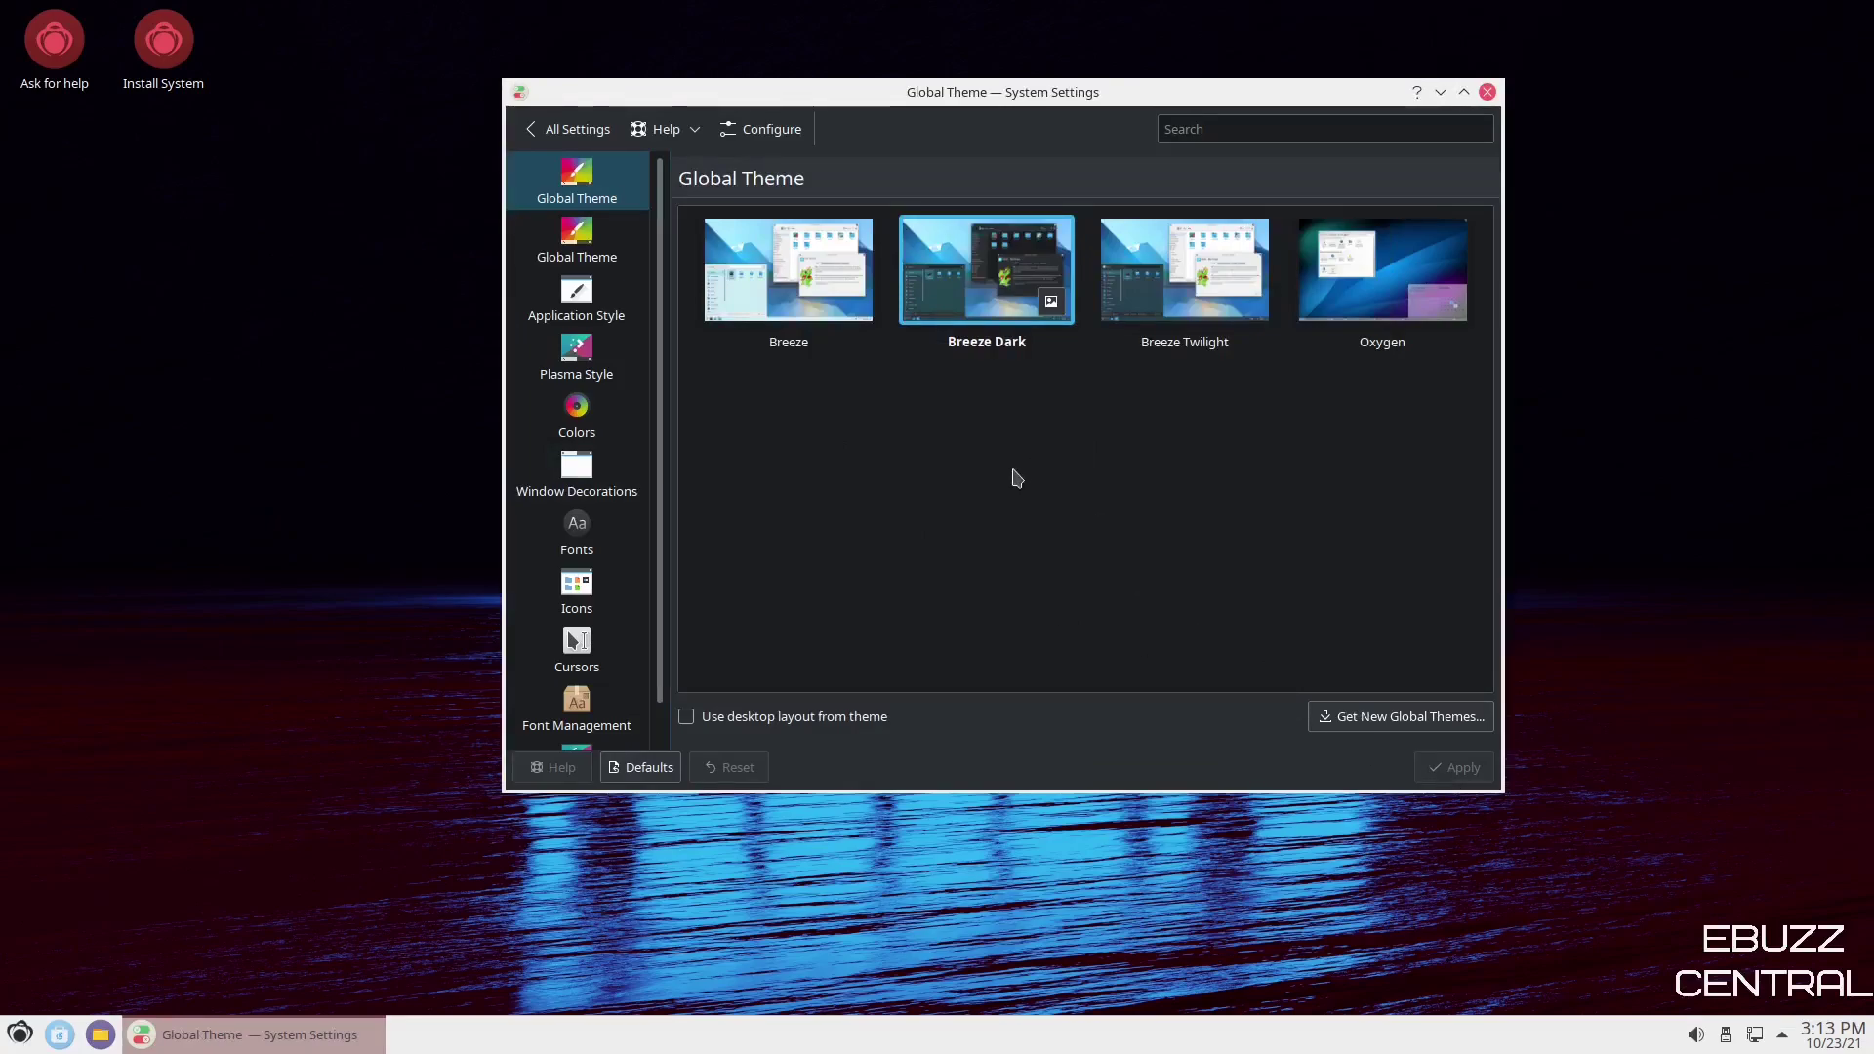
Go to the Plasma Style page and view the status and notifications popup.
left_click(581, 248)
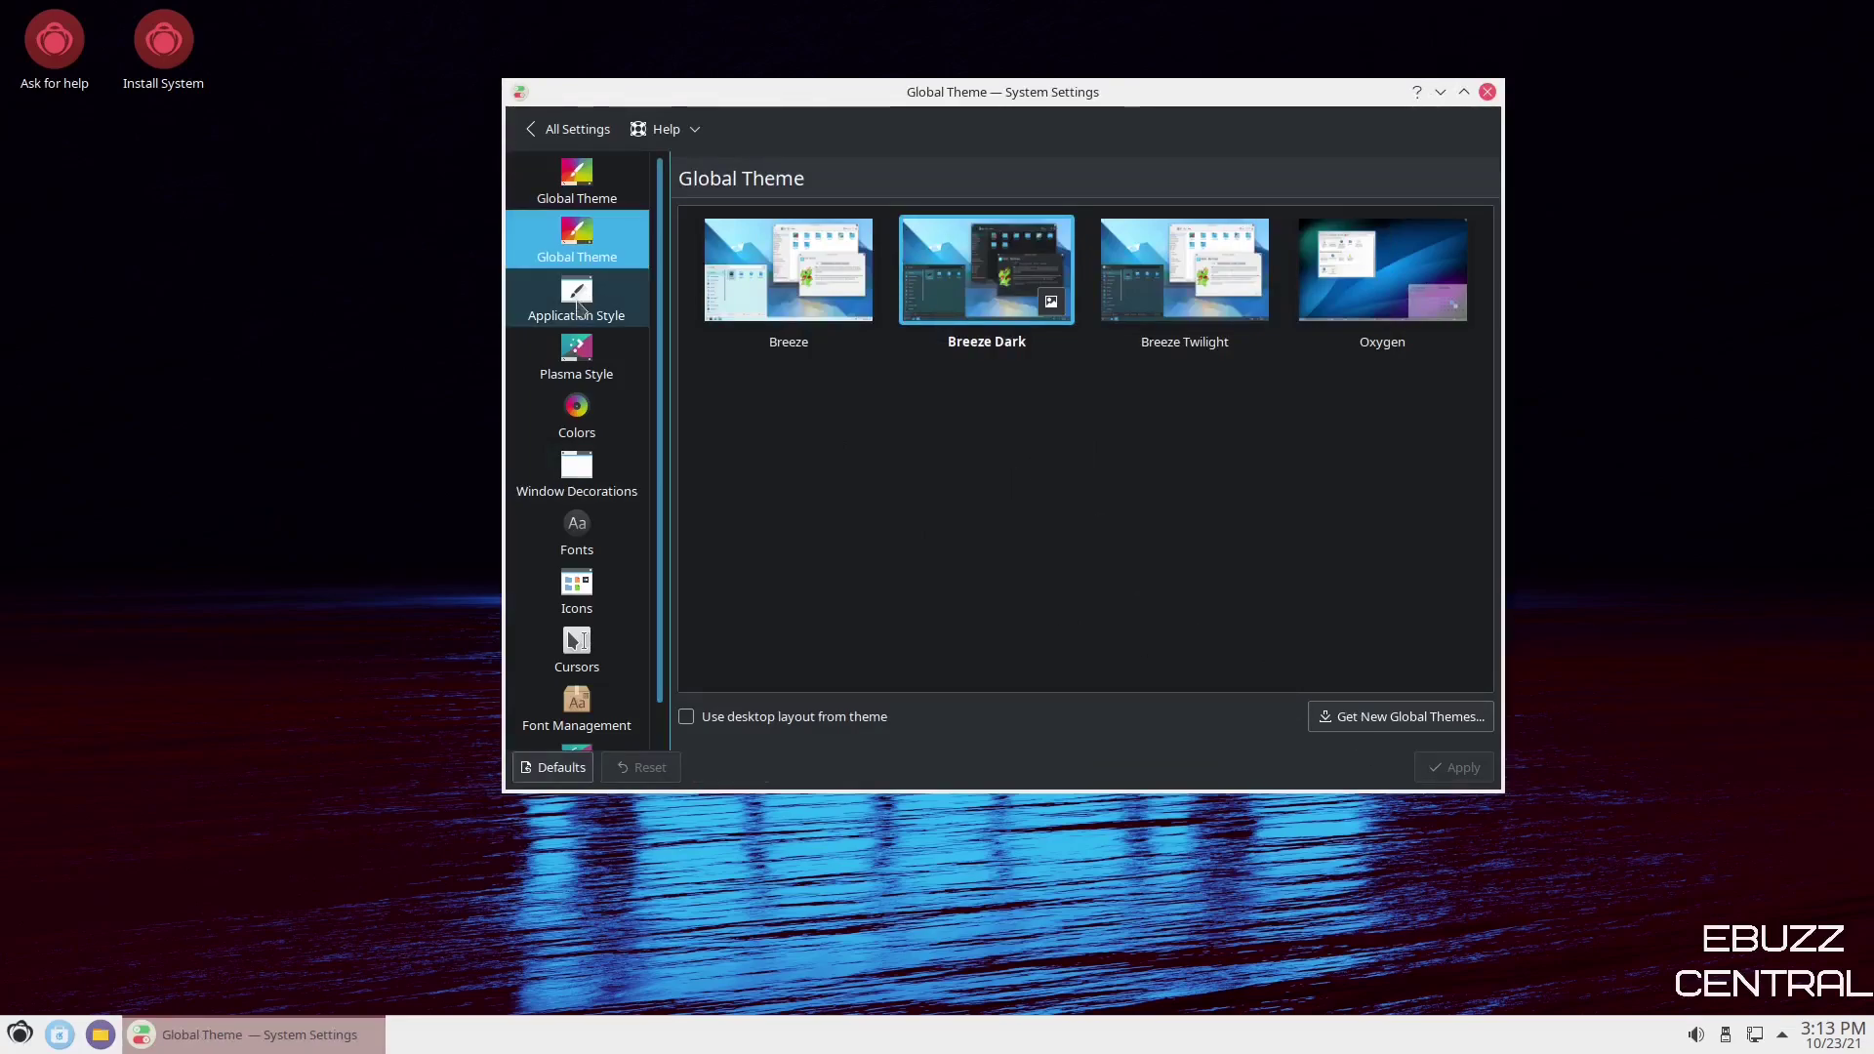
left_click(579, 307)
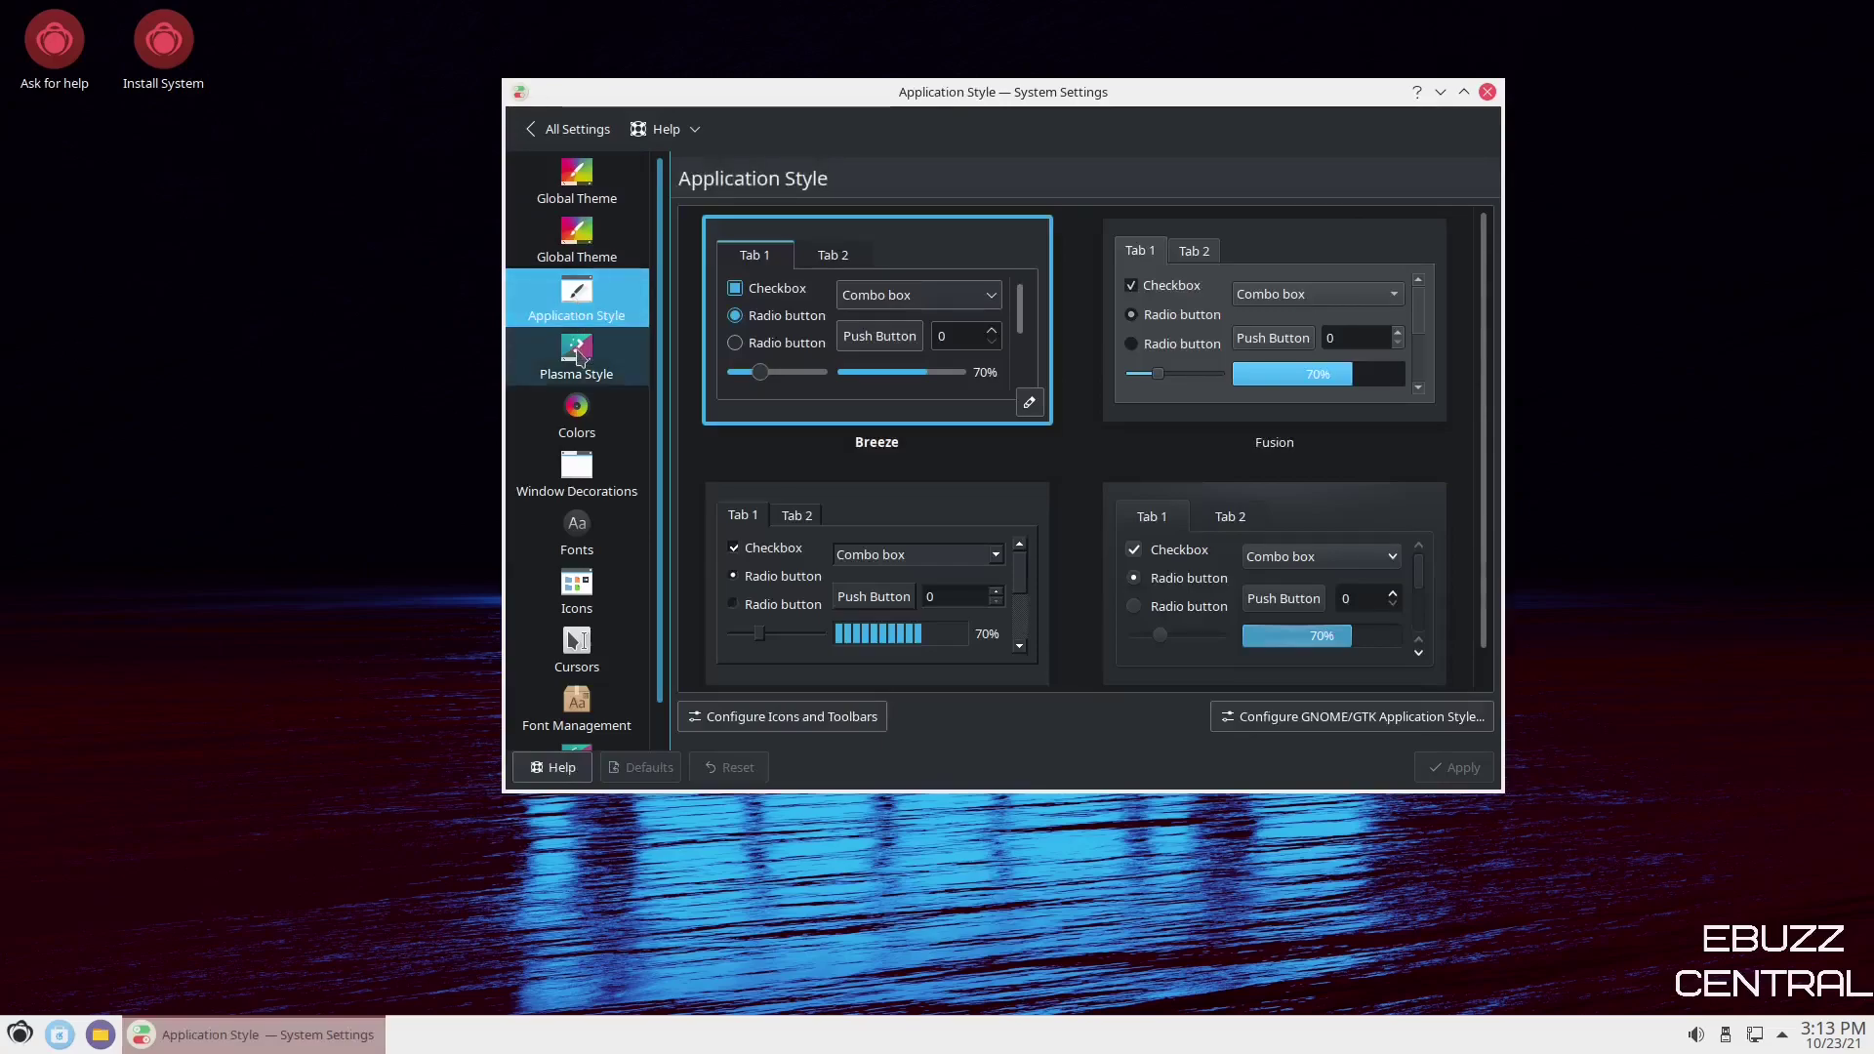
left_click(579, 355)
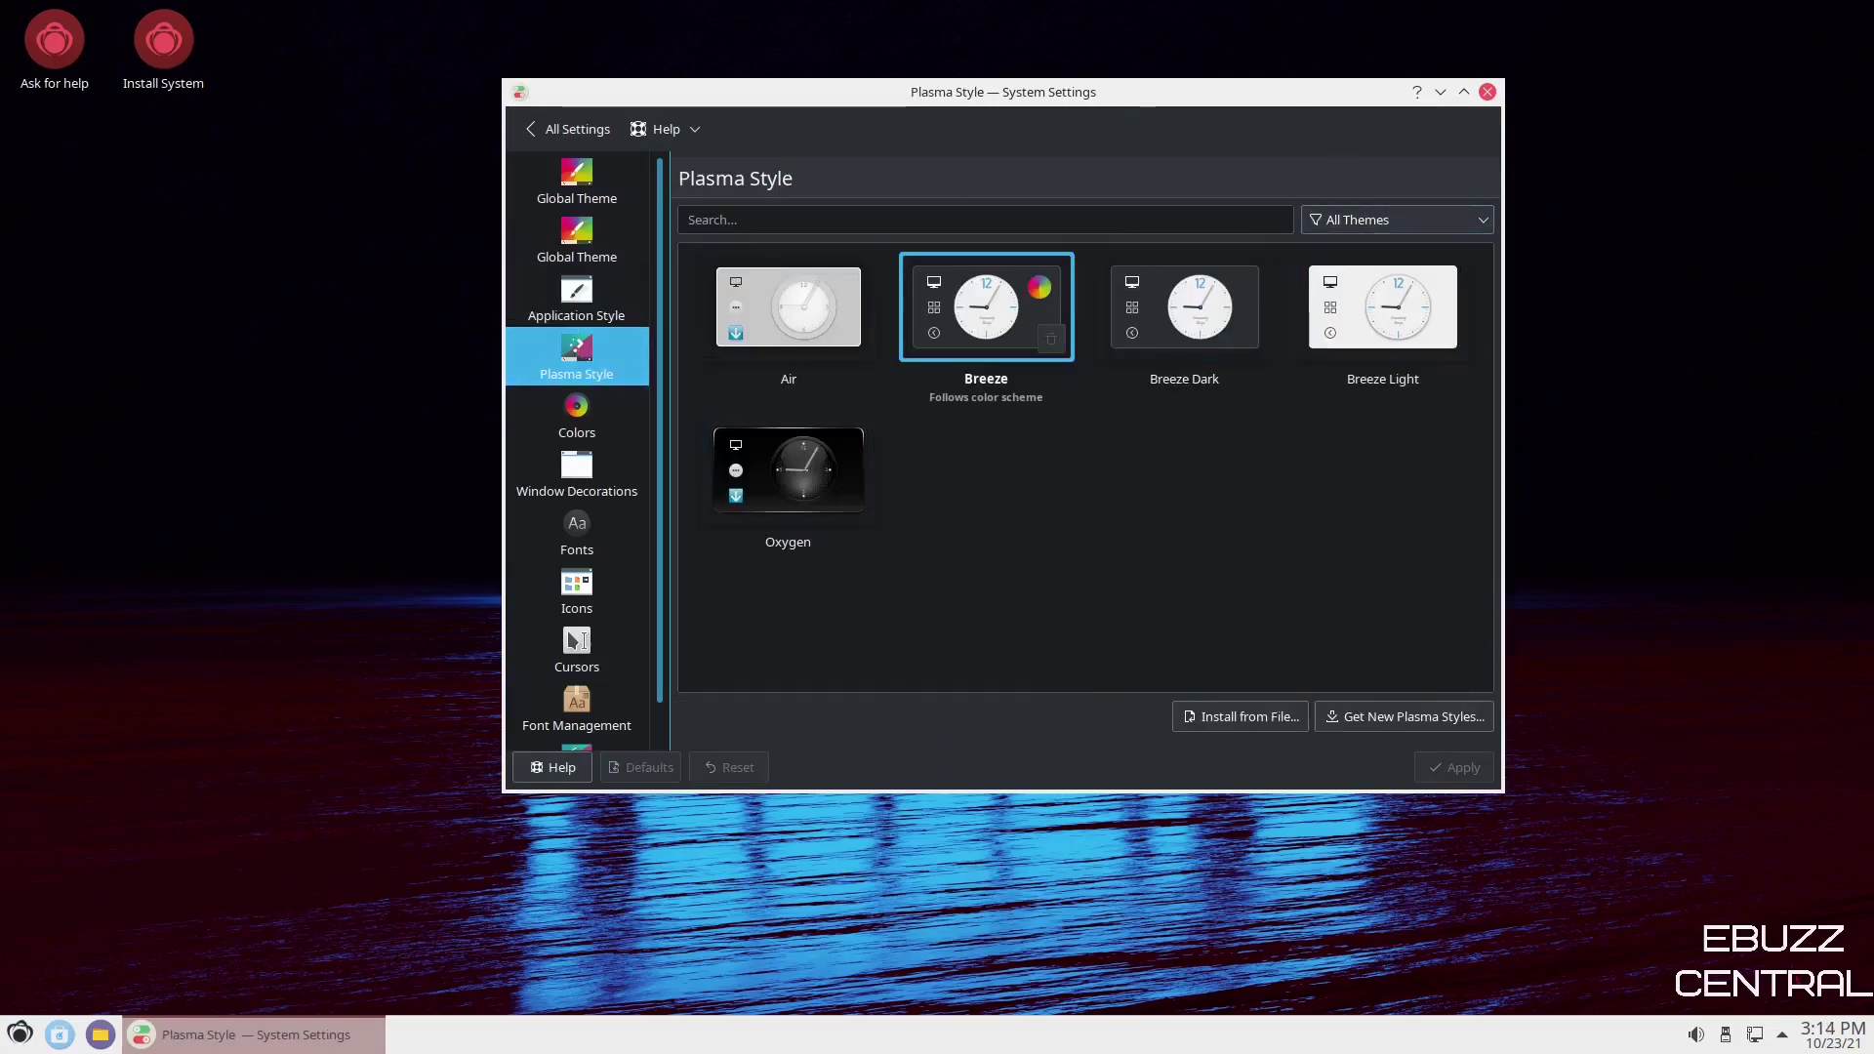
left_click(1782, 1039)
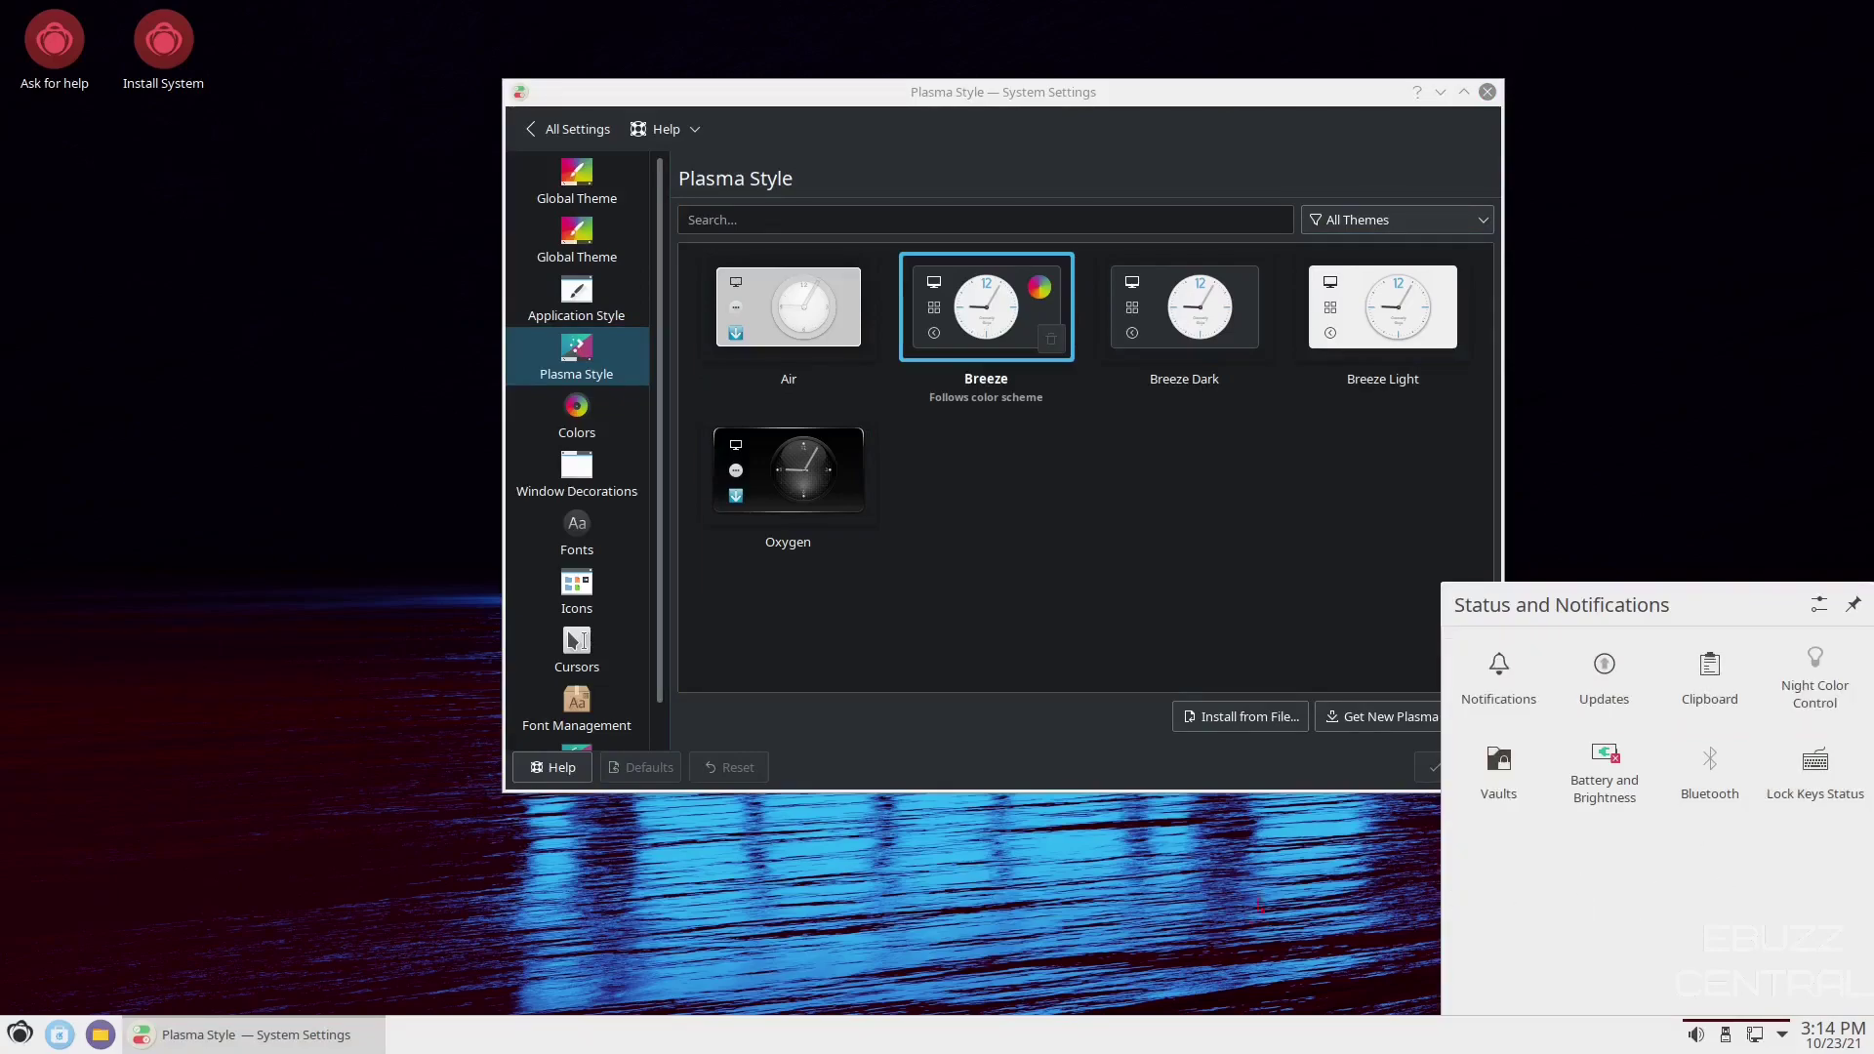
Select and apply the Oxygen Plasma style, then check the status popup in Oxygen style.
left_click(789, 470)
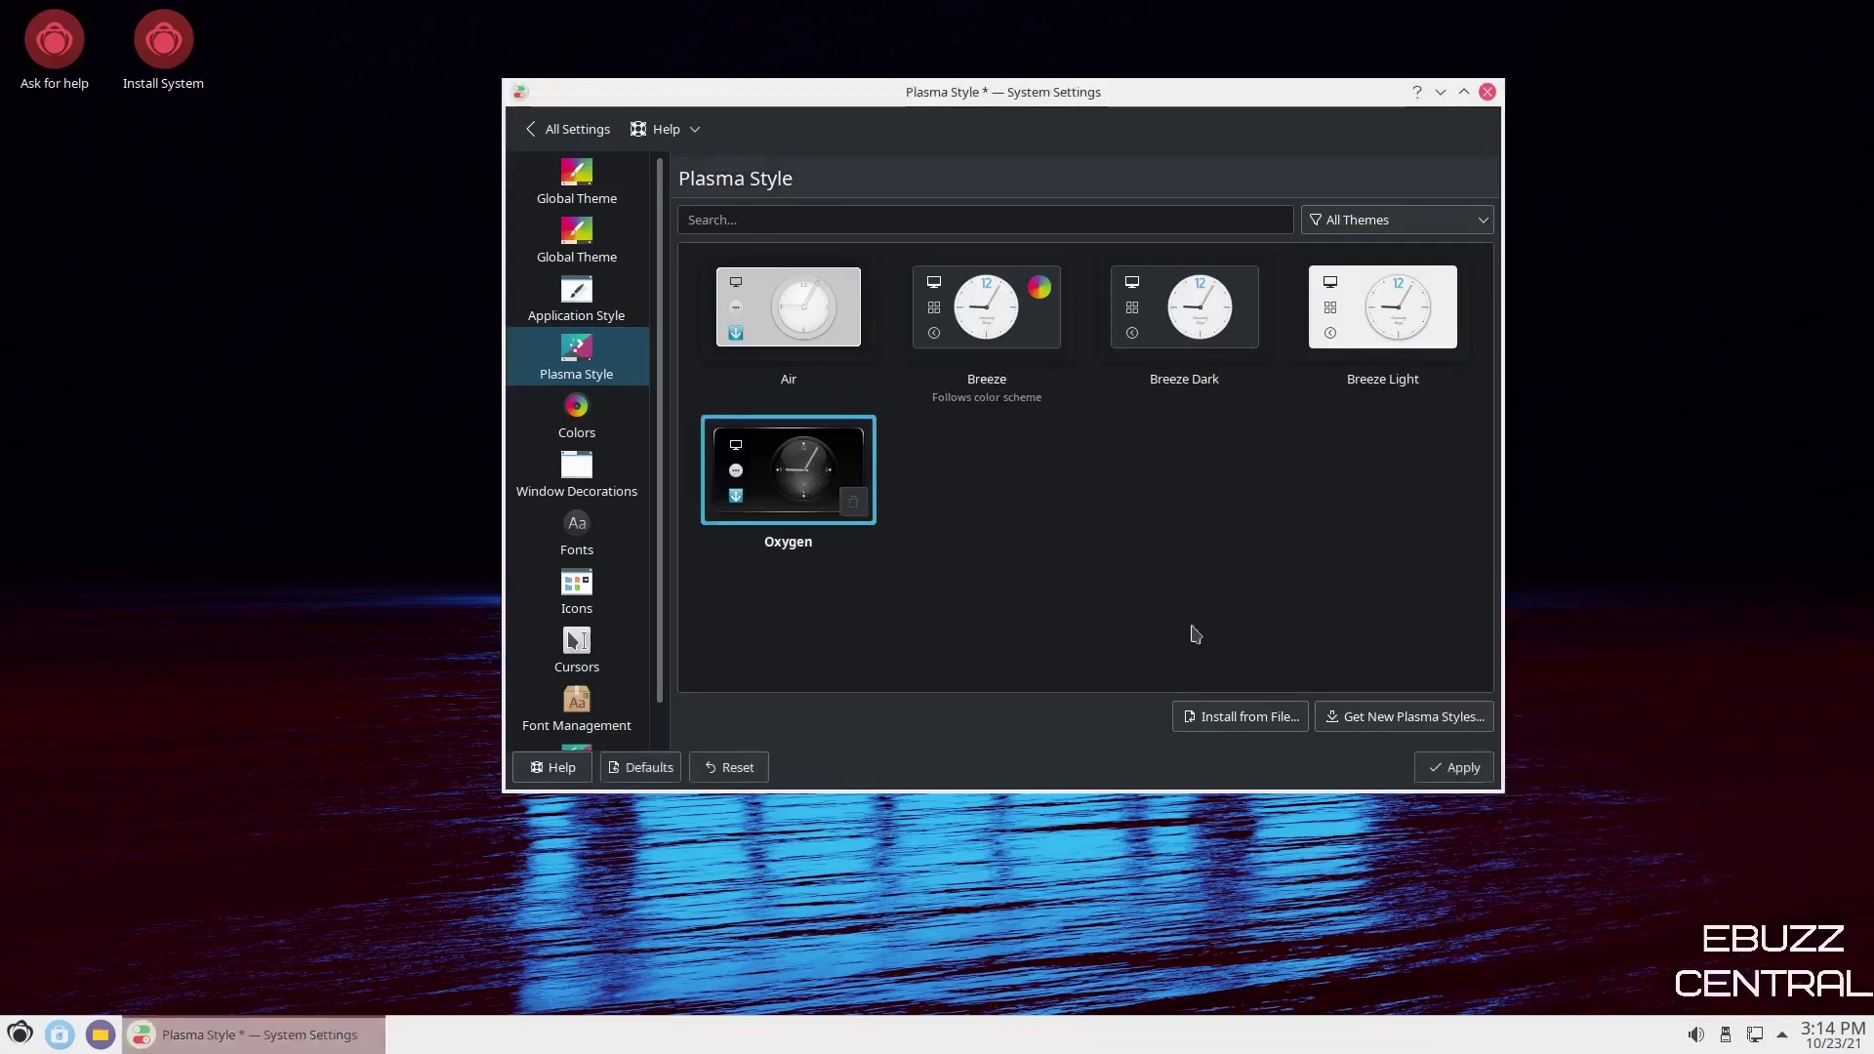
left_click(1462, 771)
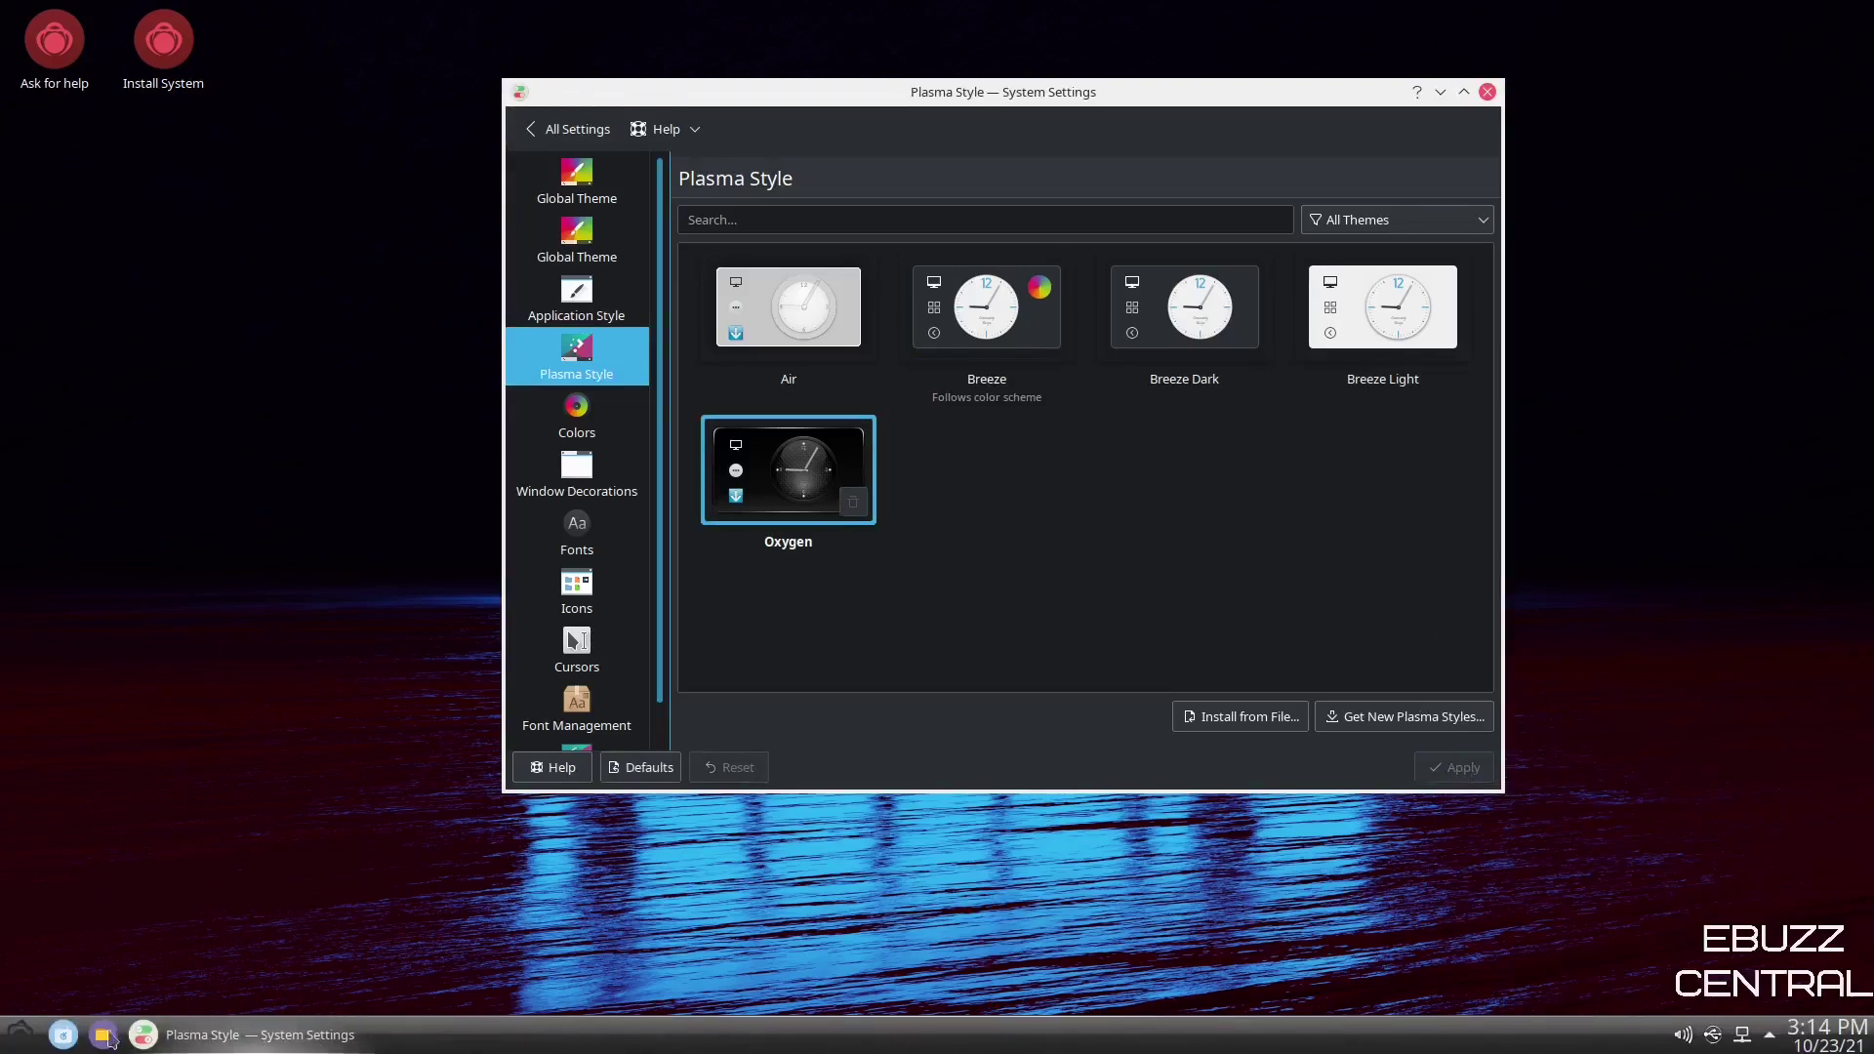
left_click(1771, 1036)
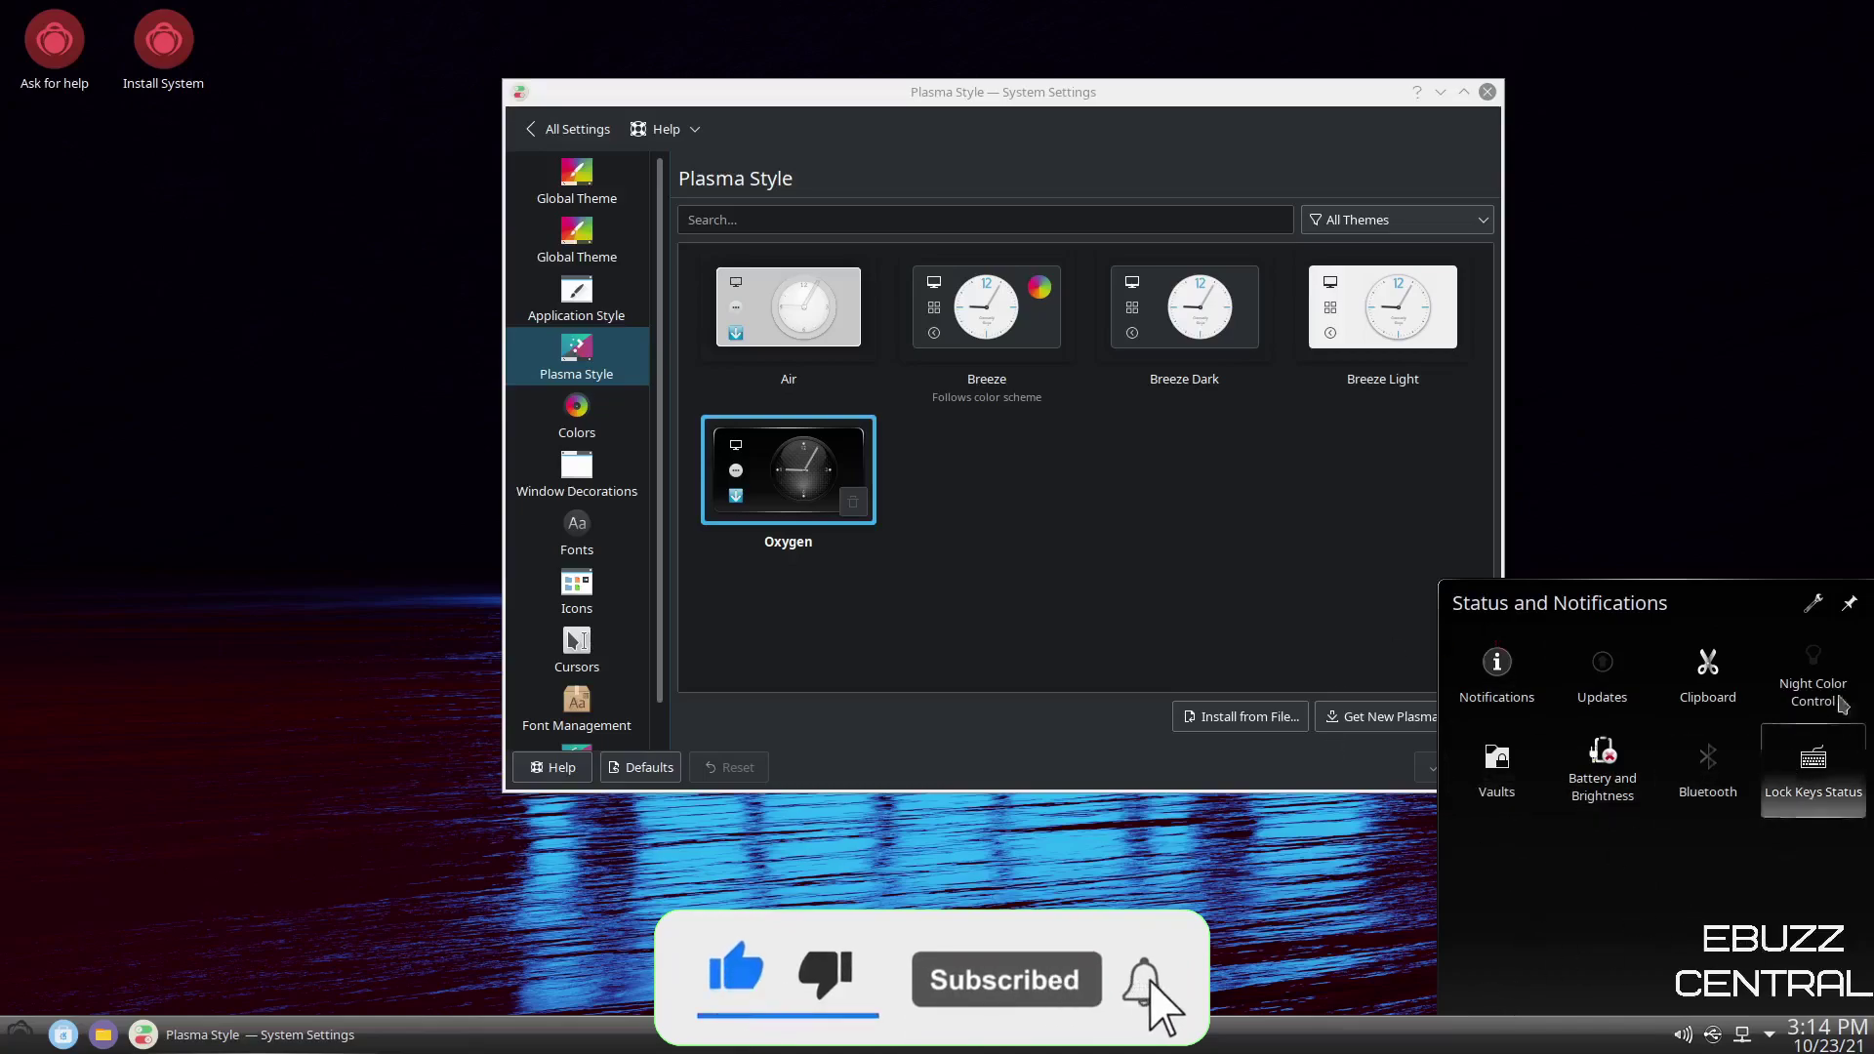
left_click(1269, 859)
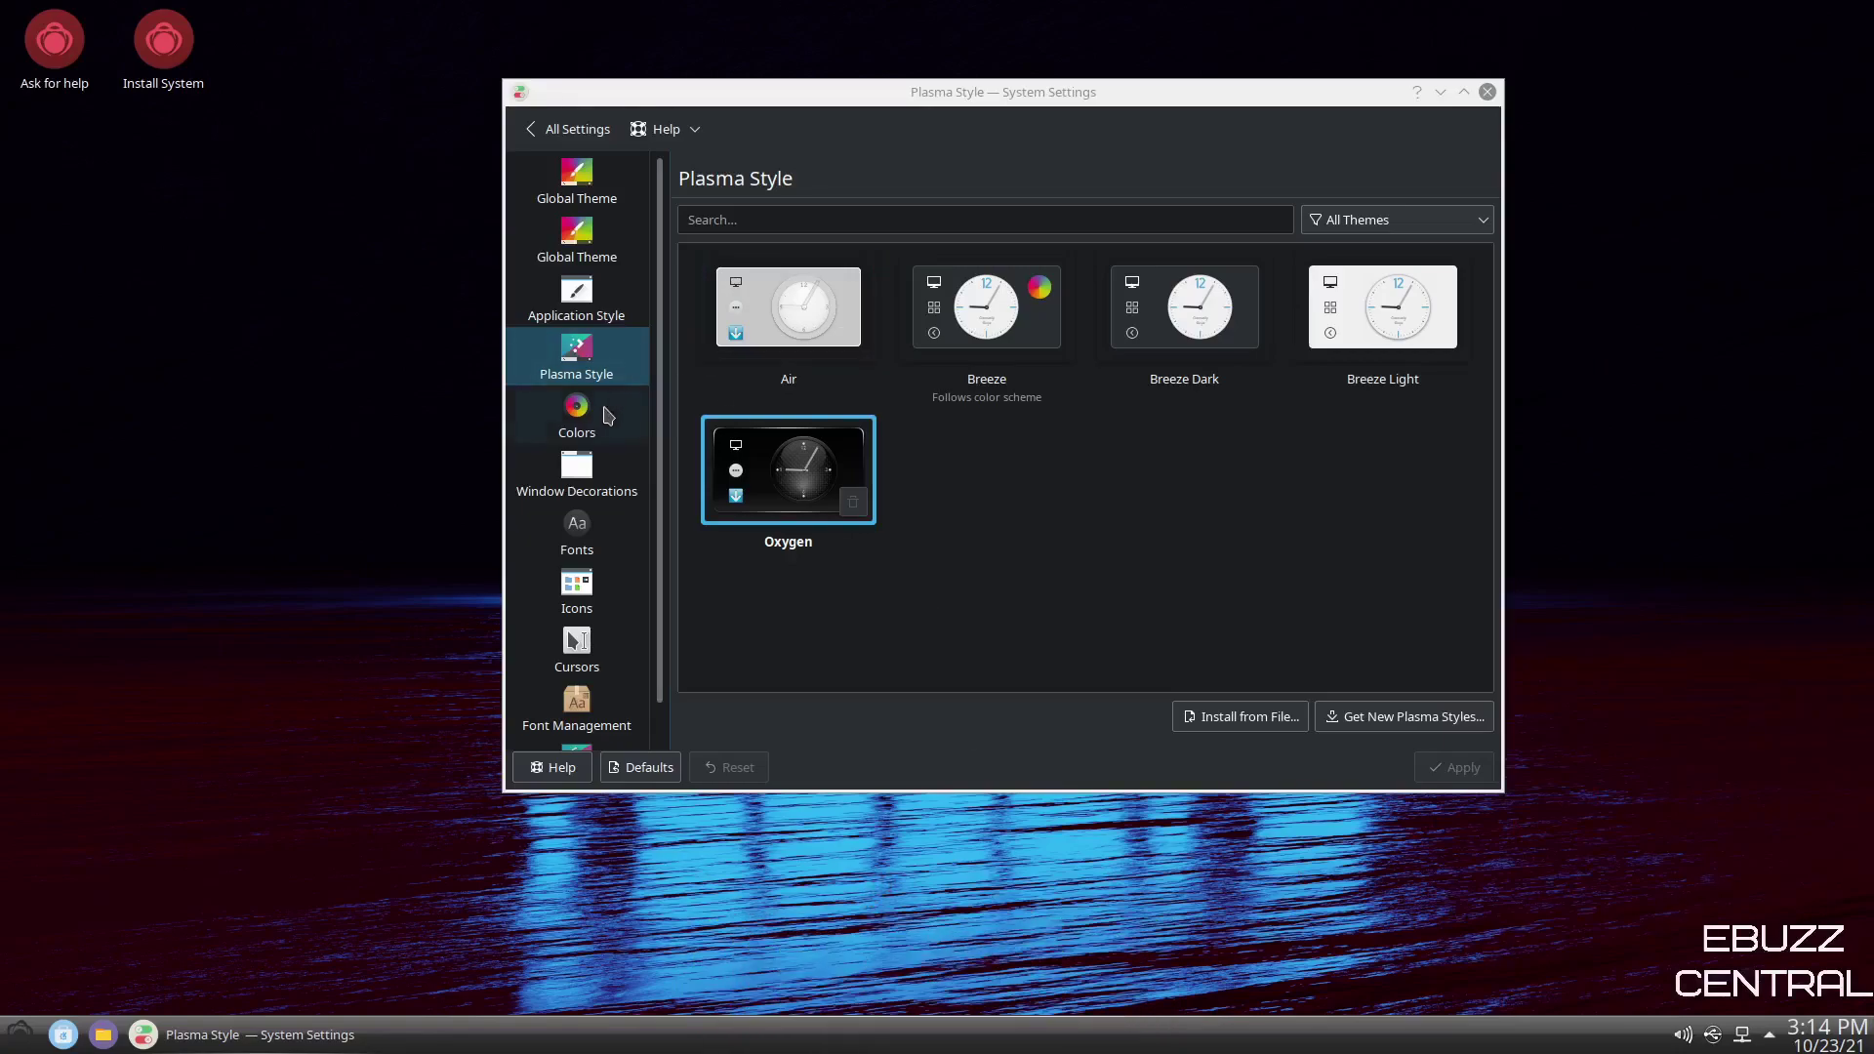
In Fonts, change only the size of all fonts to 12pt and apply it.
left_click(589, 417)
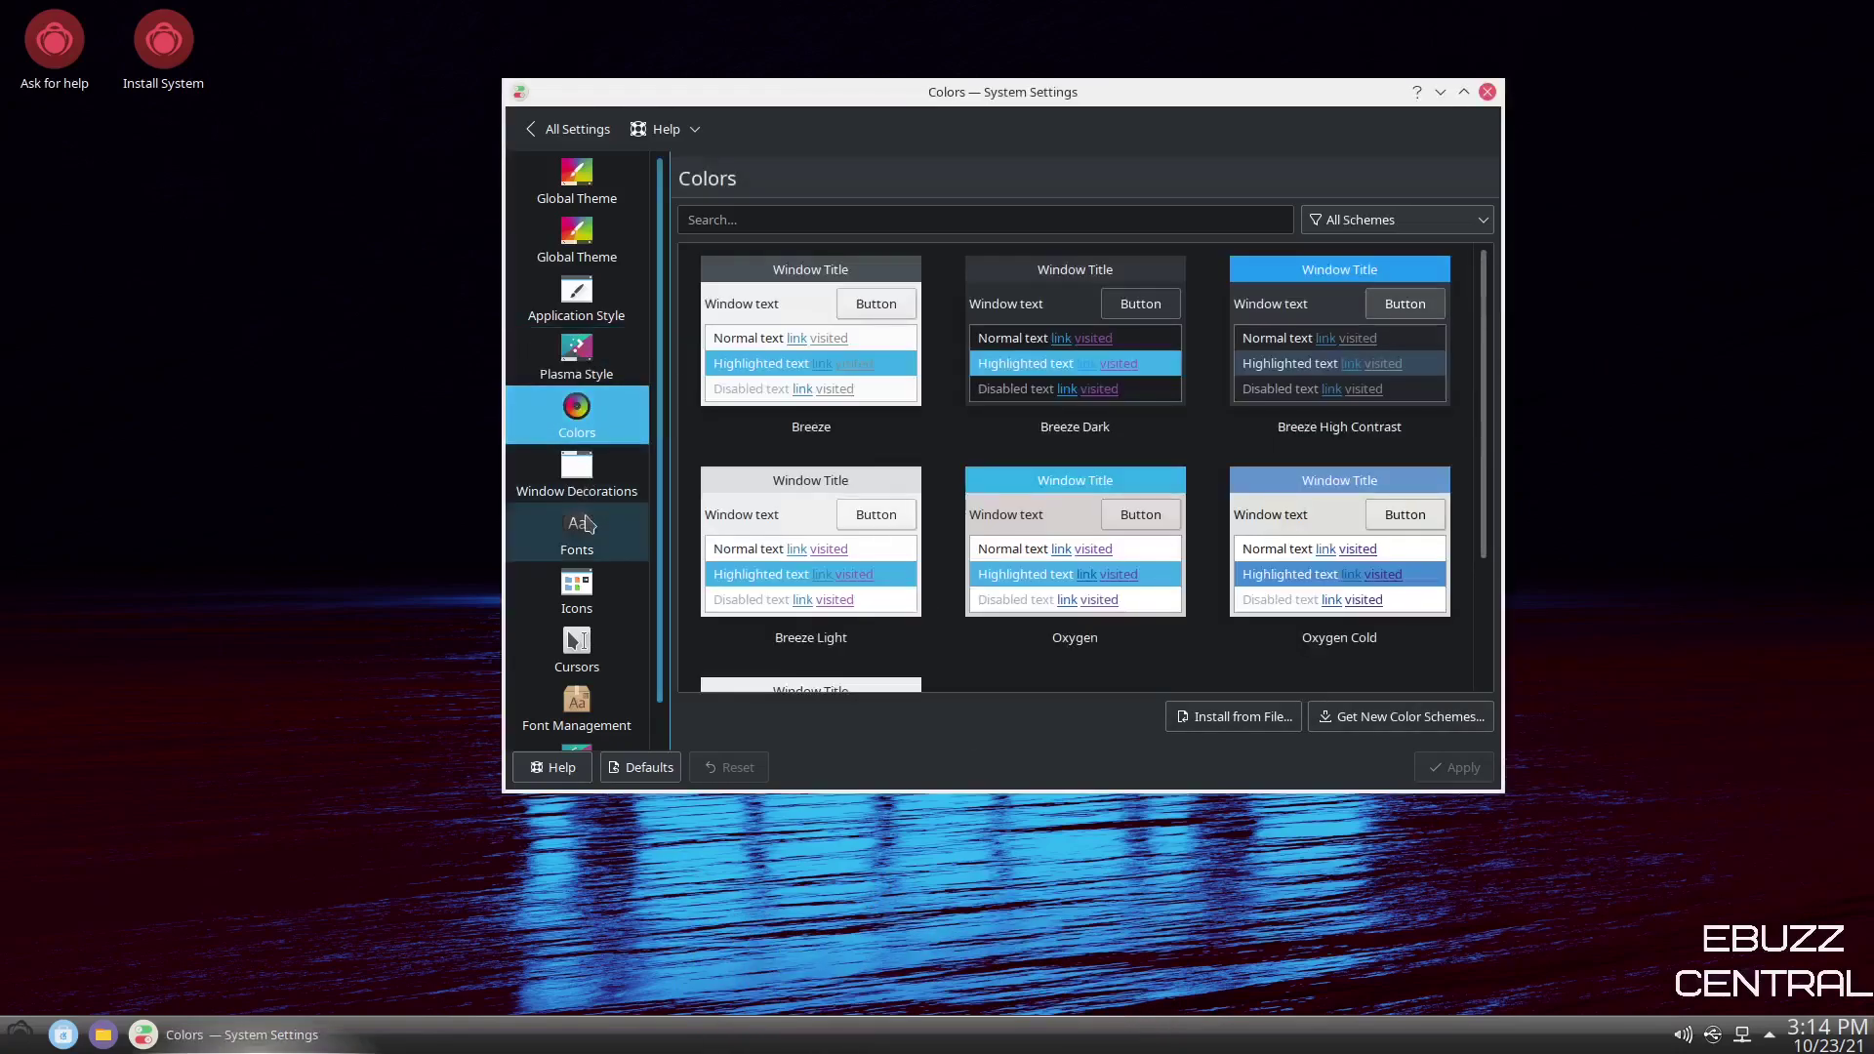
left_click(584, 530)
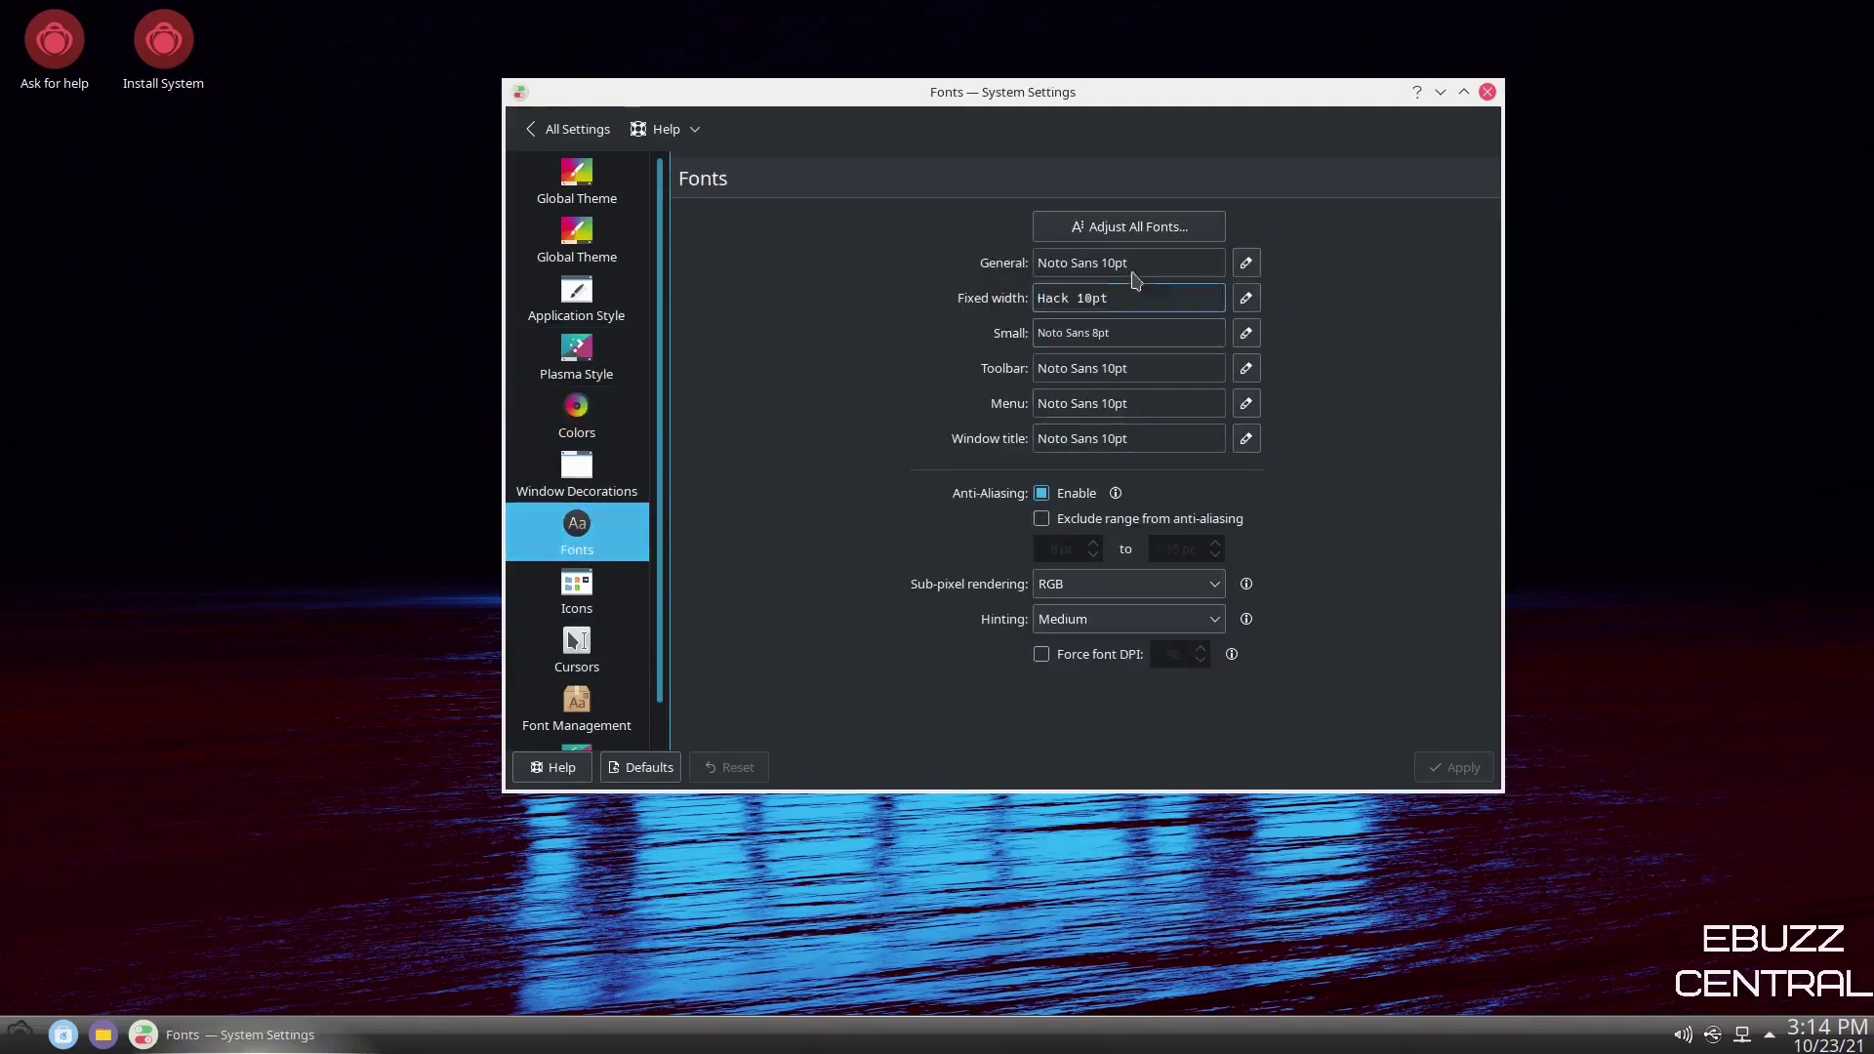
left_click(1134, 223)
key("Escape")
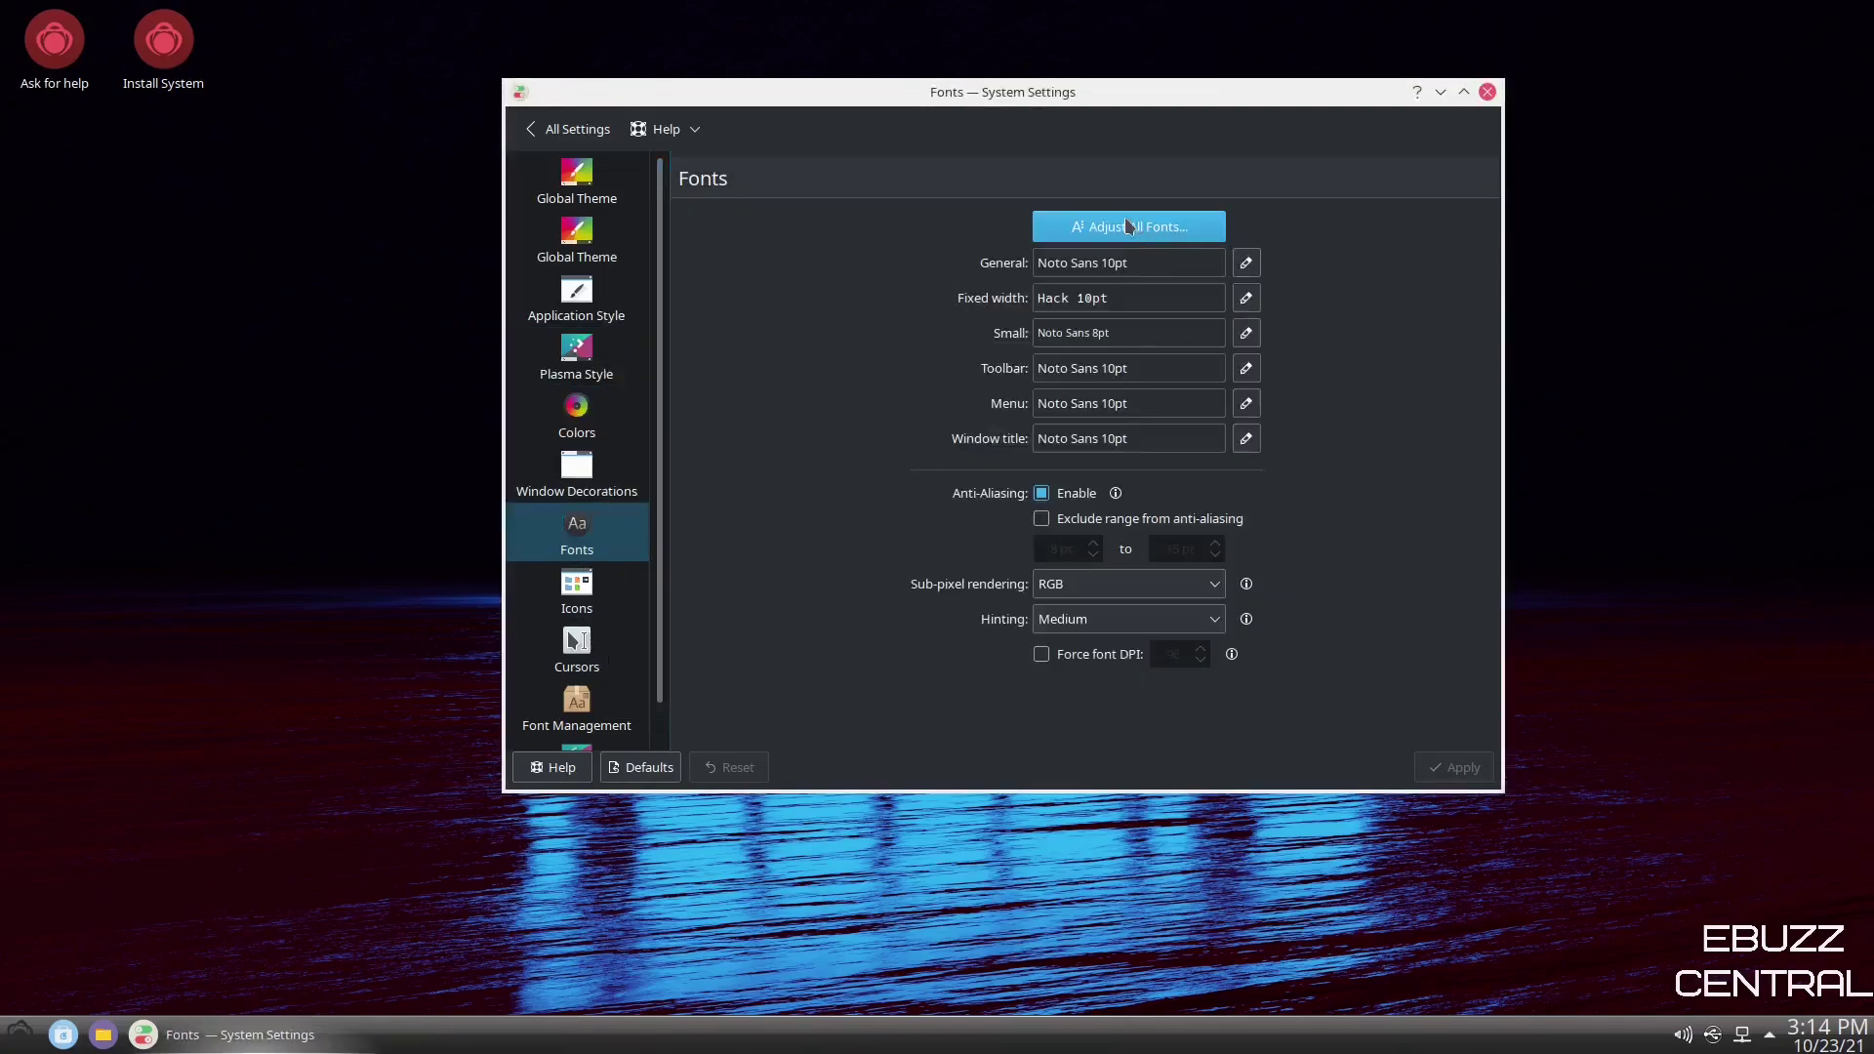
left_click(1127, 225)
left_click(1169, 270)
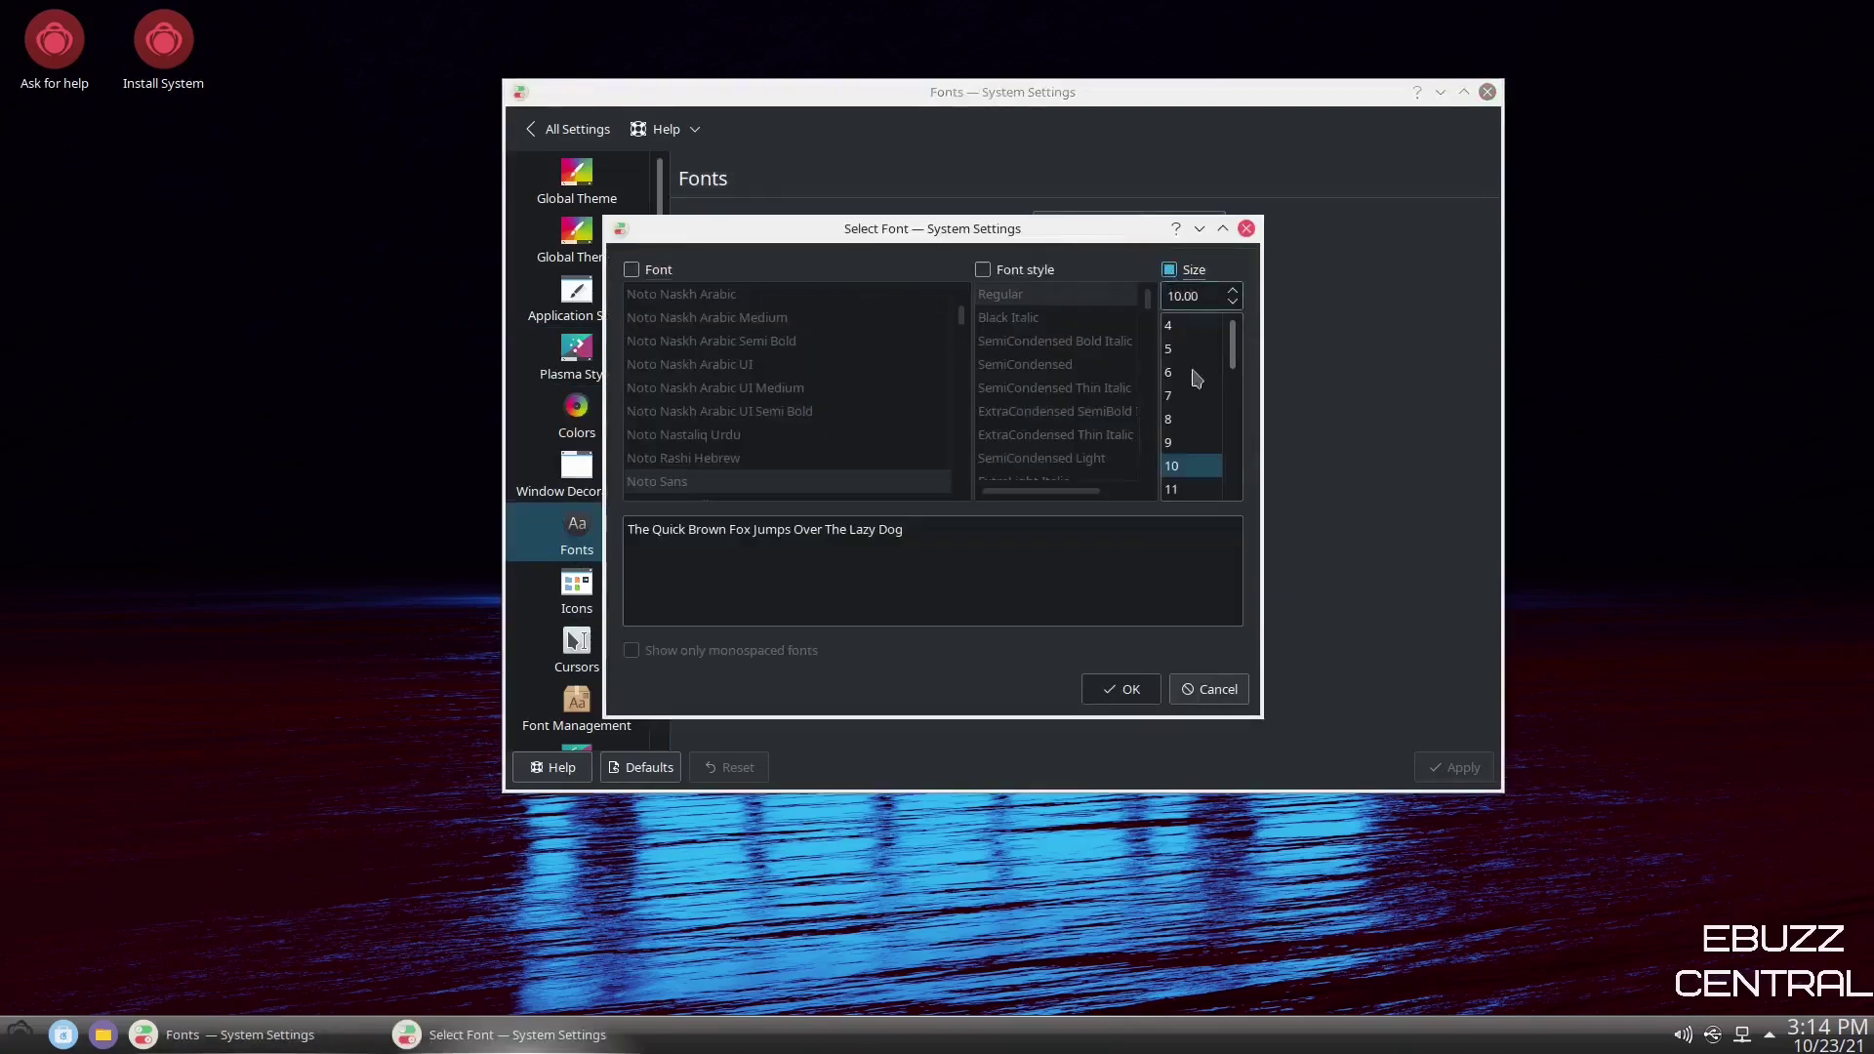
scroll(1189, 376, "down", 3)
scroll(1184, 353, "up", 1)
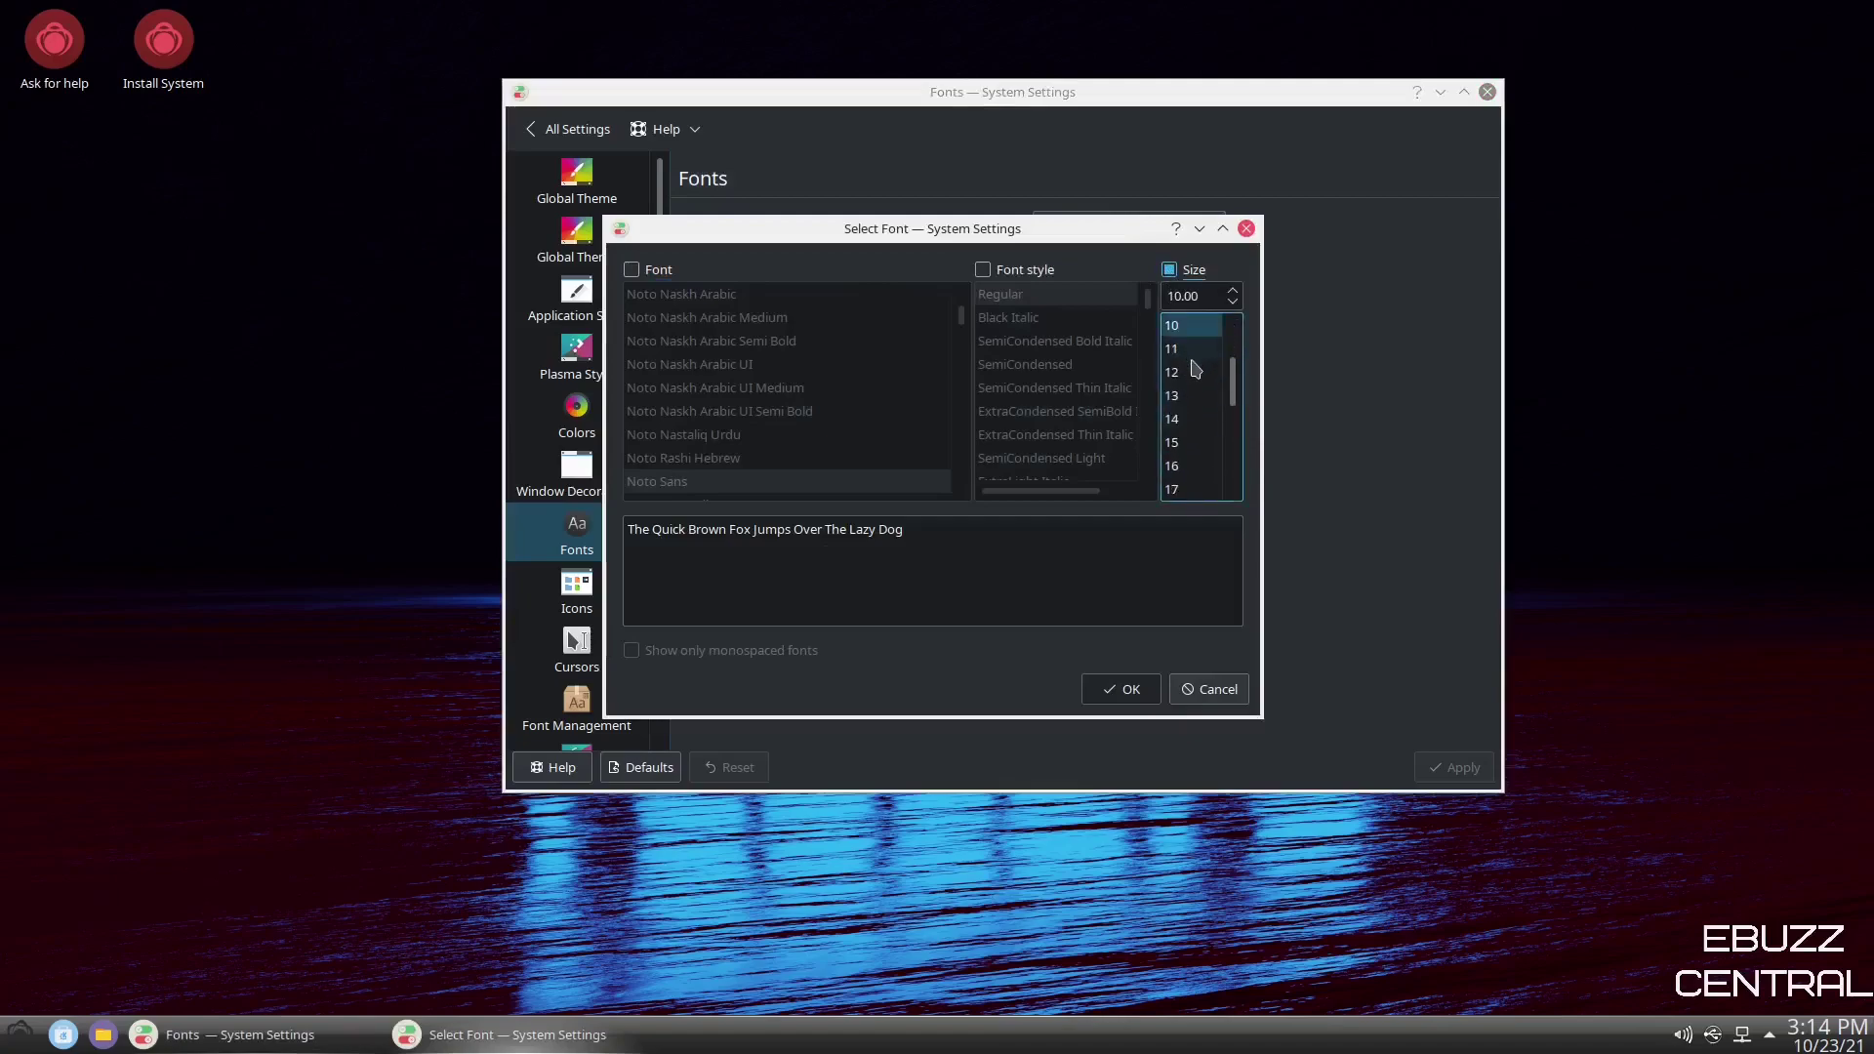
left_click(1183, 372)
left_click(1132, 690)
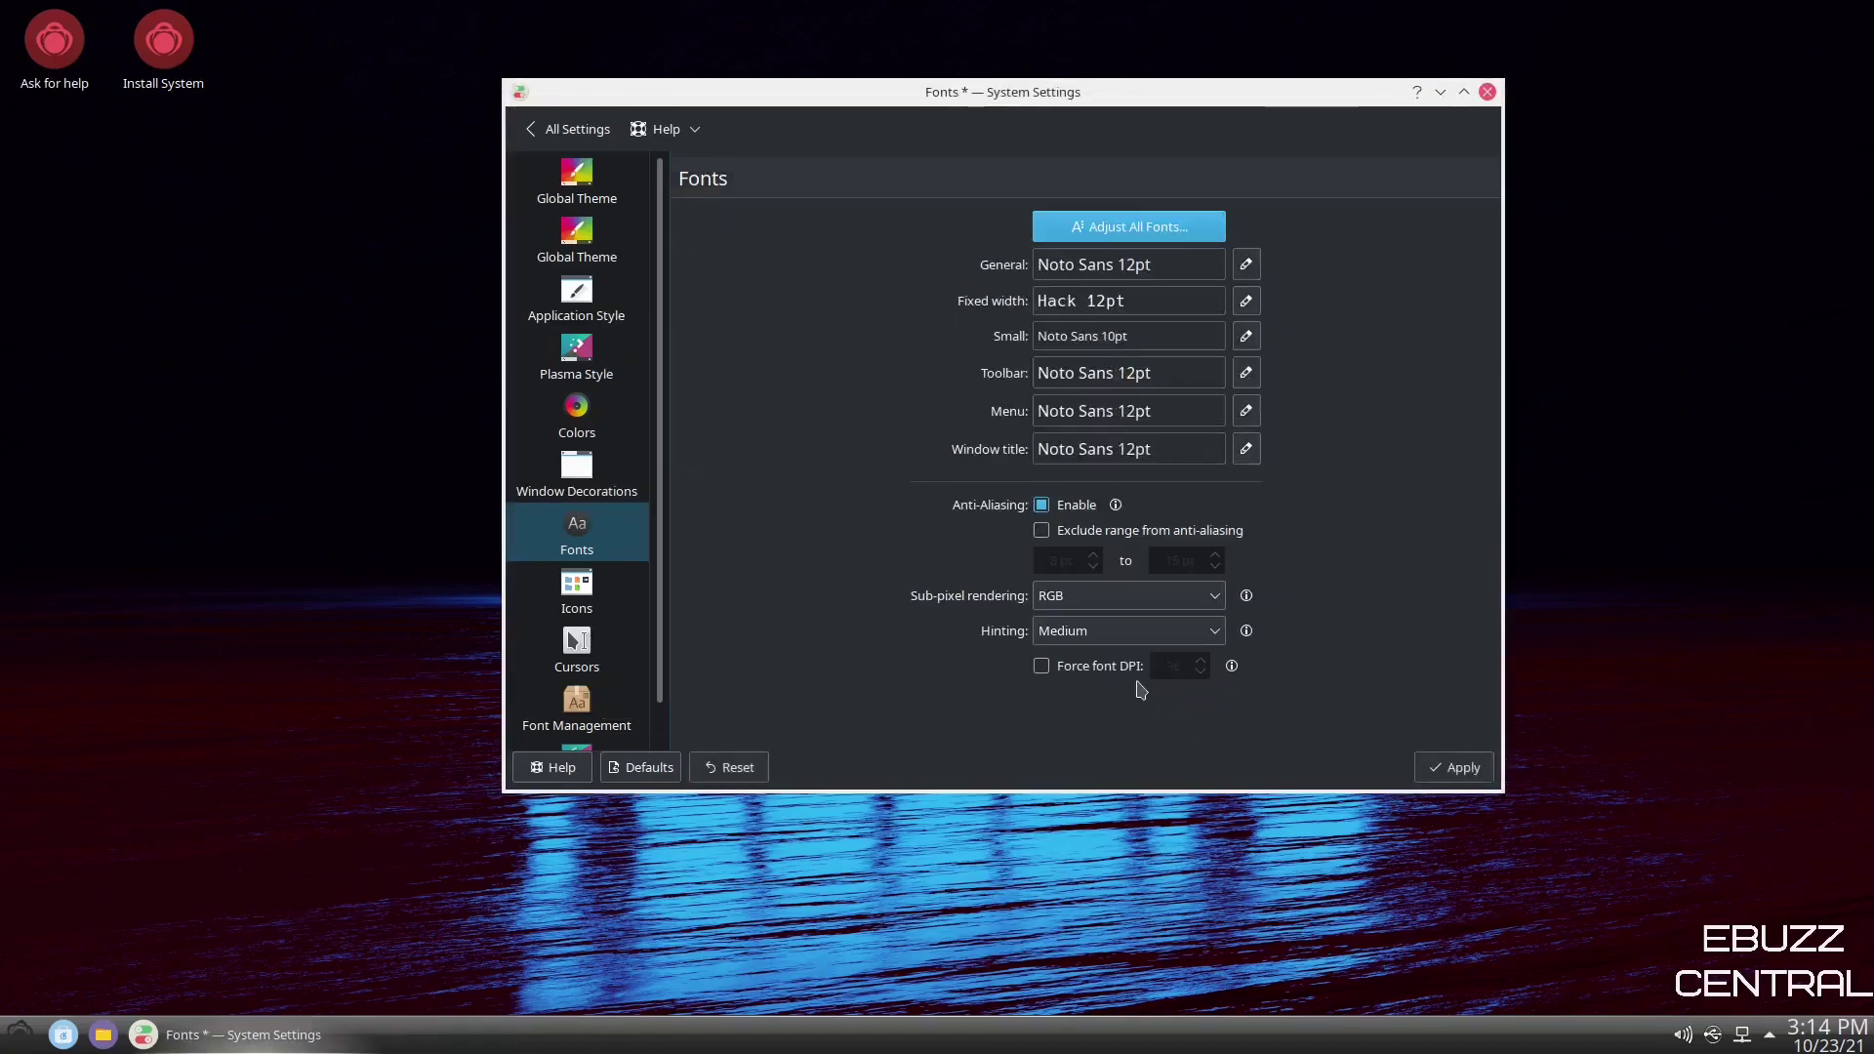
left_click(1458, 768)
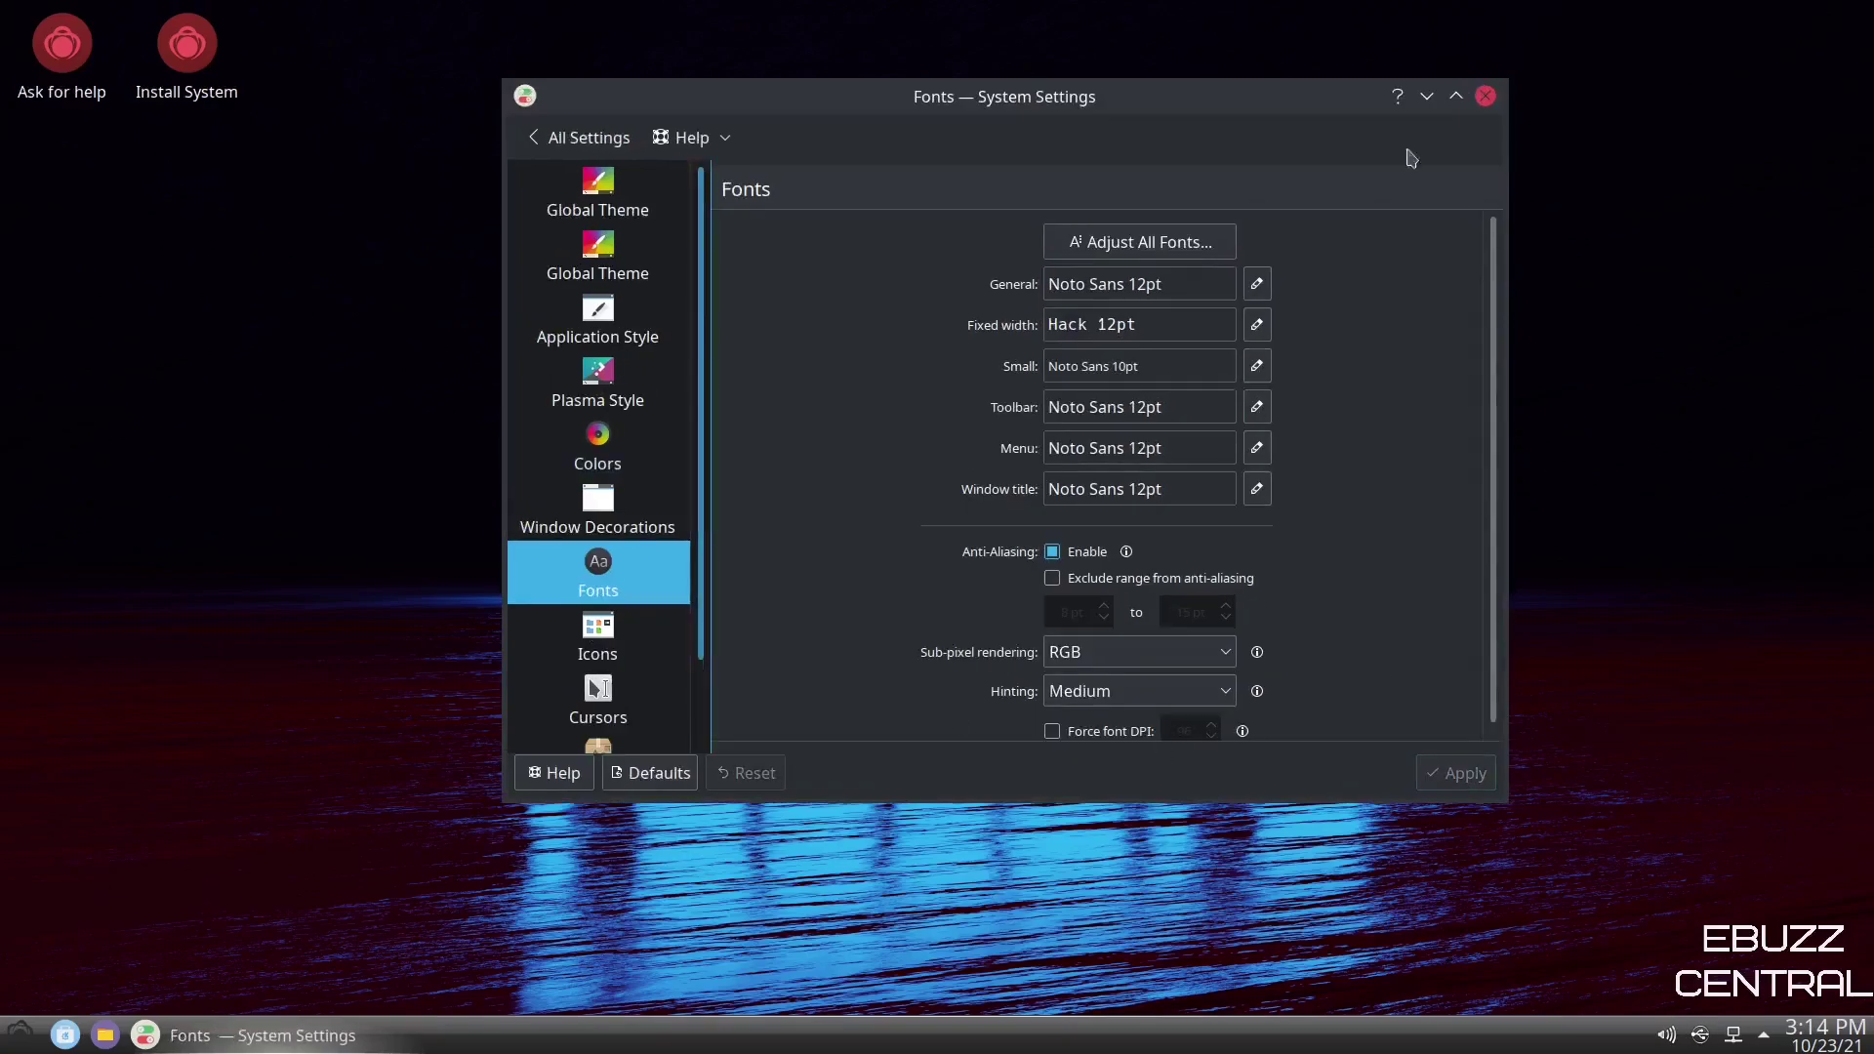
scroll(625, 441, "down", 2)
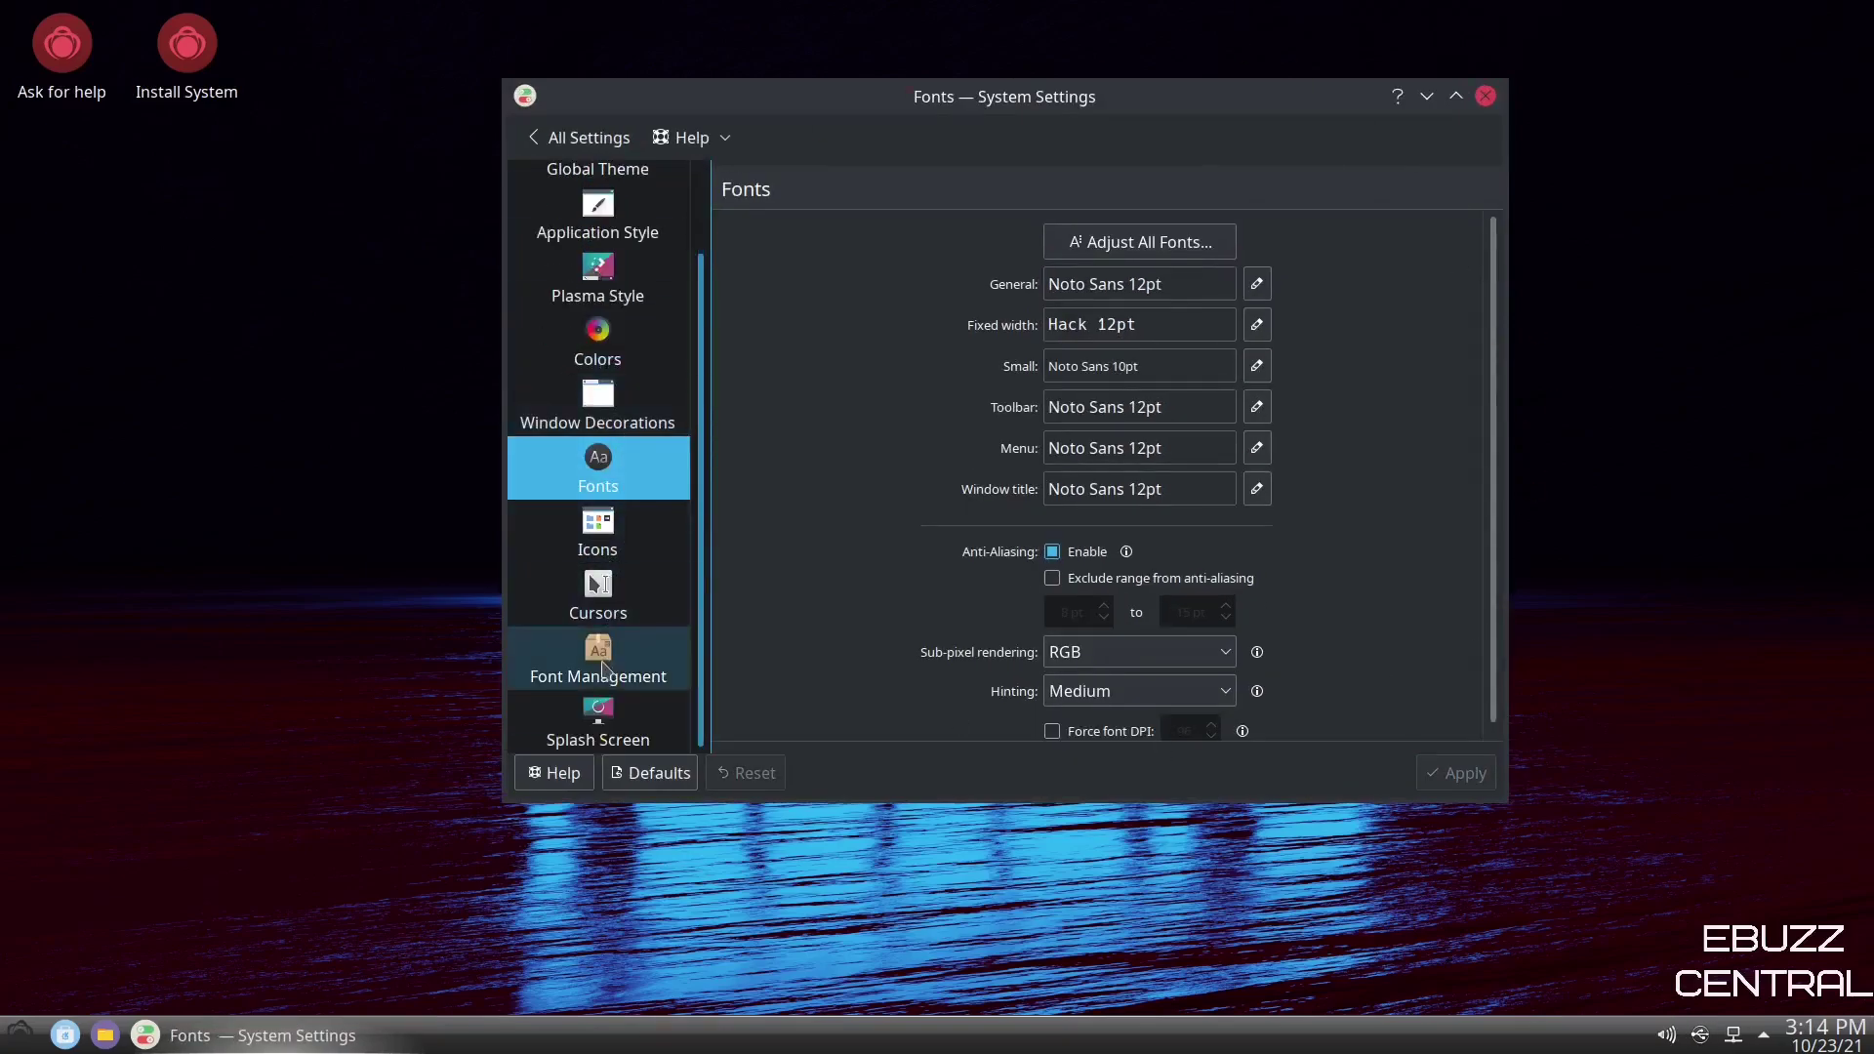
Return to the All Settings overview, scroll through the categories, and close System Settings.
left_click(533, 138)
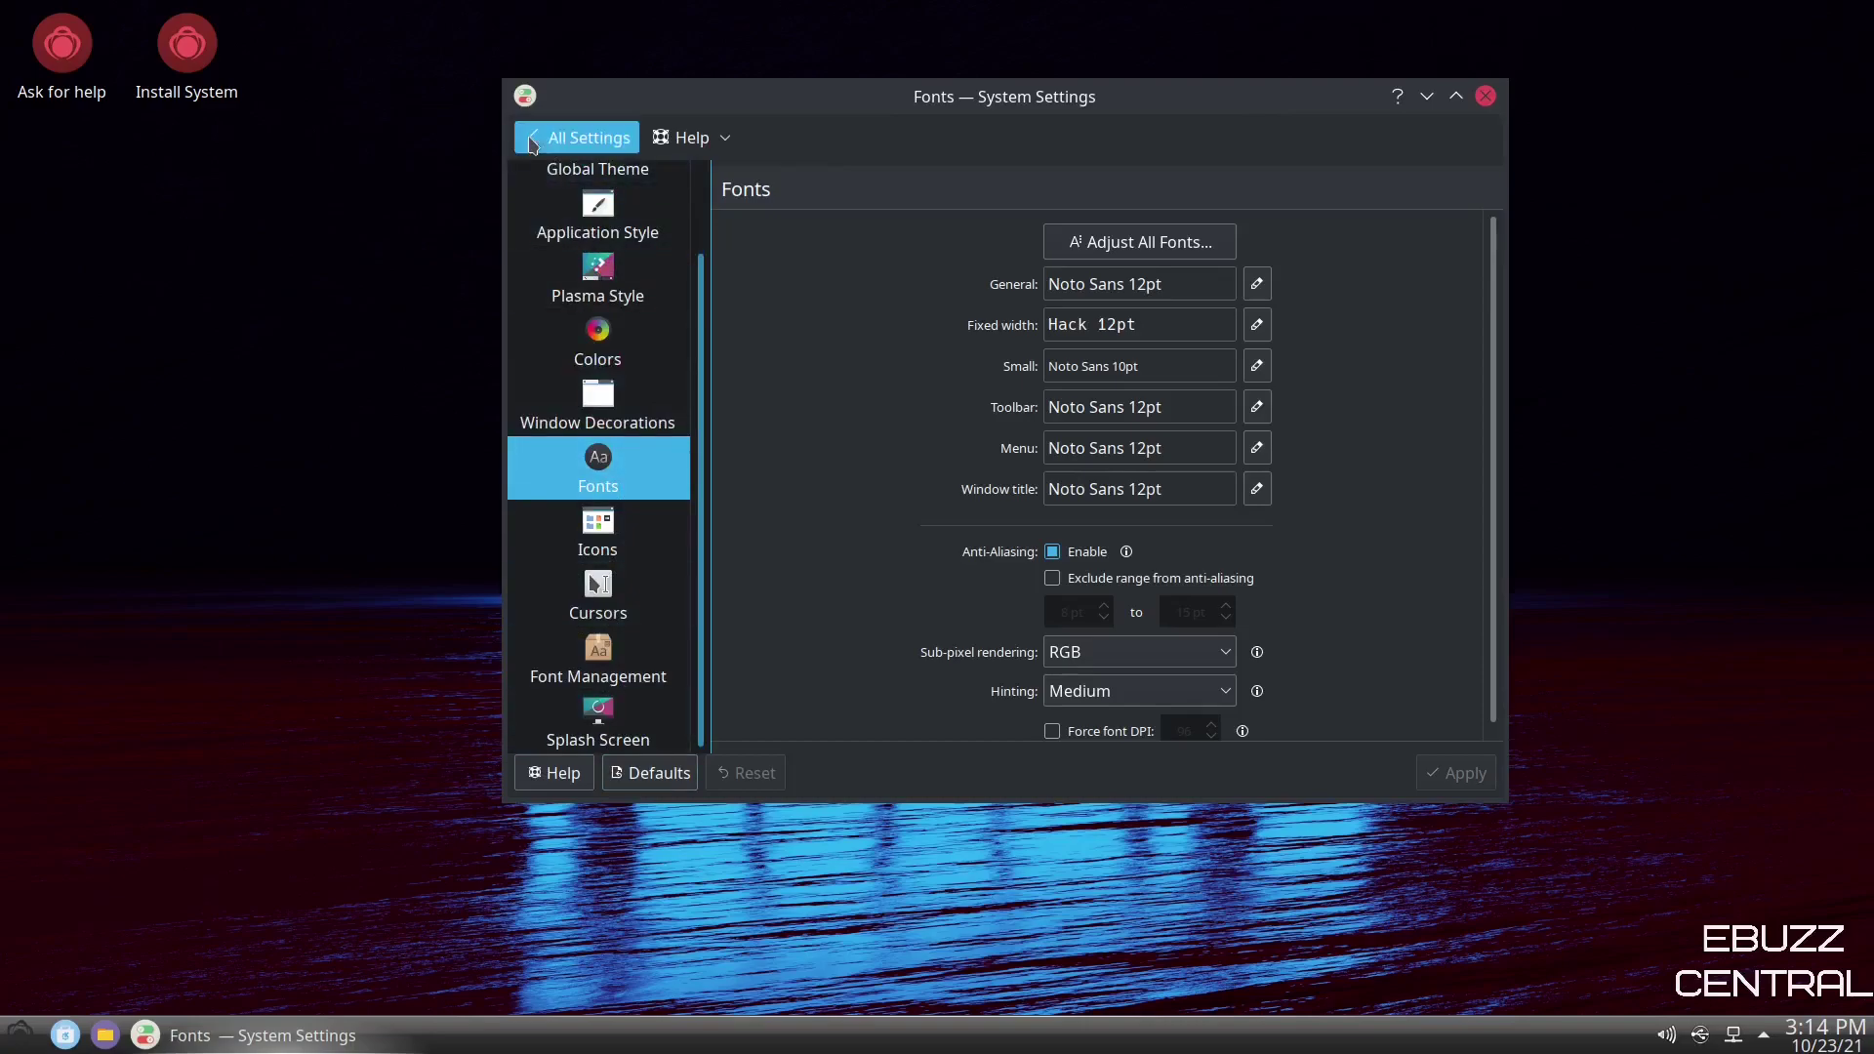
scroll(761, 332, "down", 1)
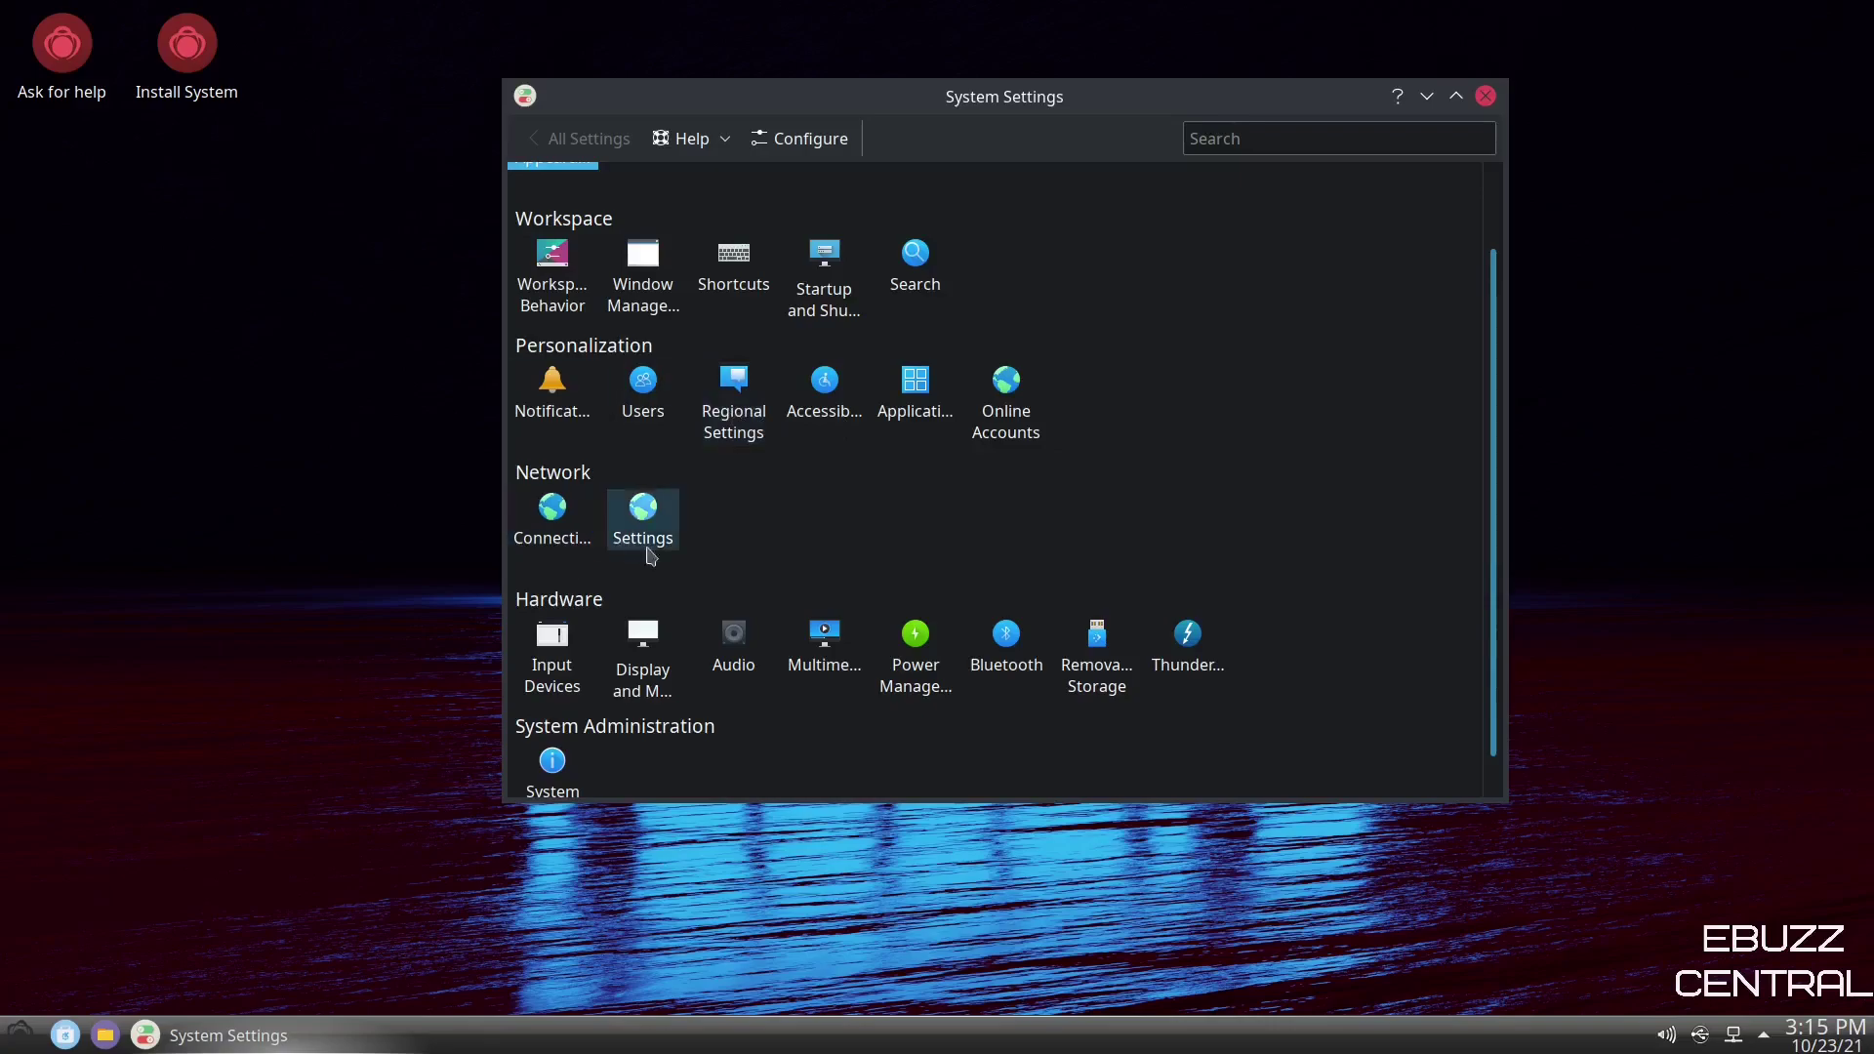
scroll(597, 630, "down", 1)
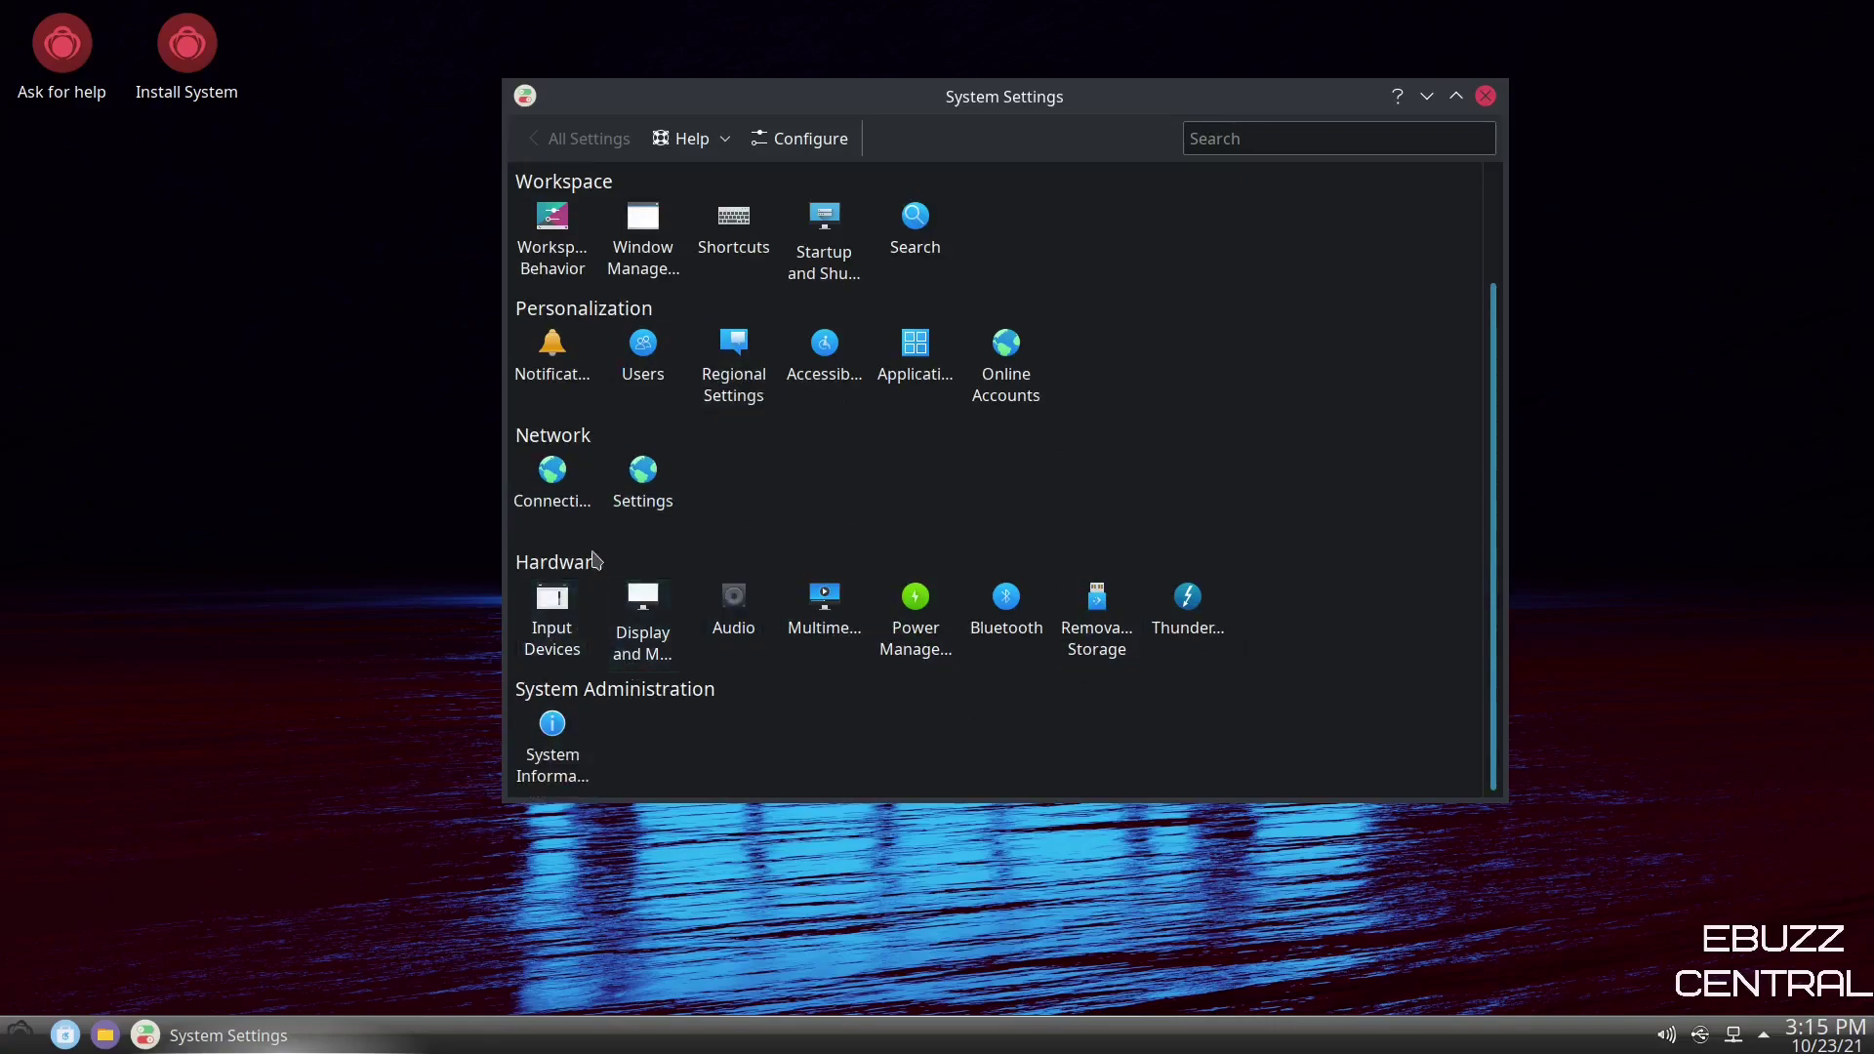
scroll(1308, 371, "up", 1)
scroll(1425, 420, "down", 1)
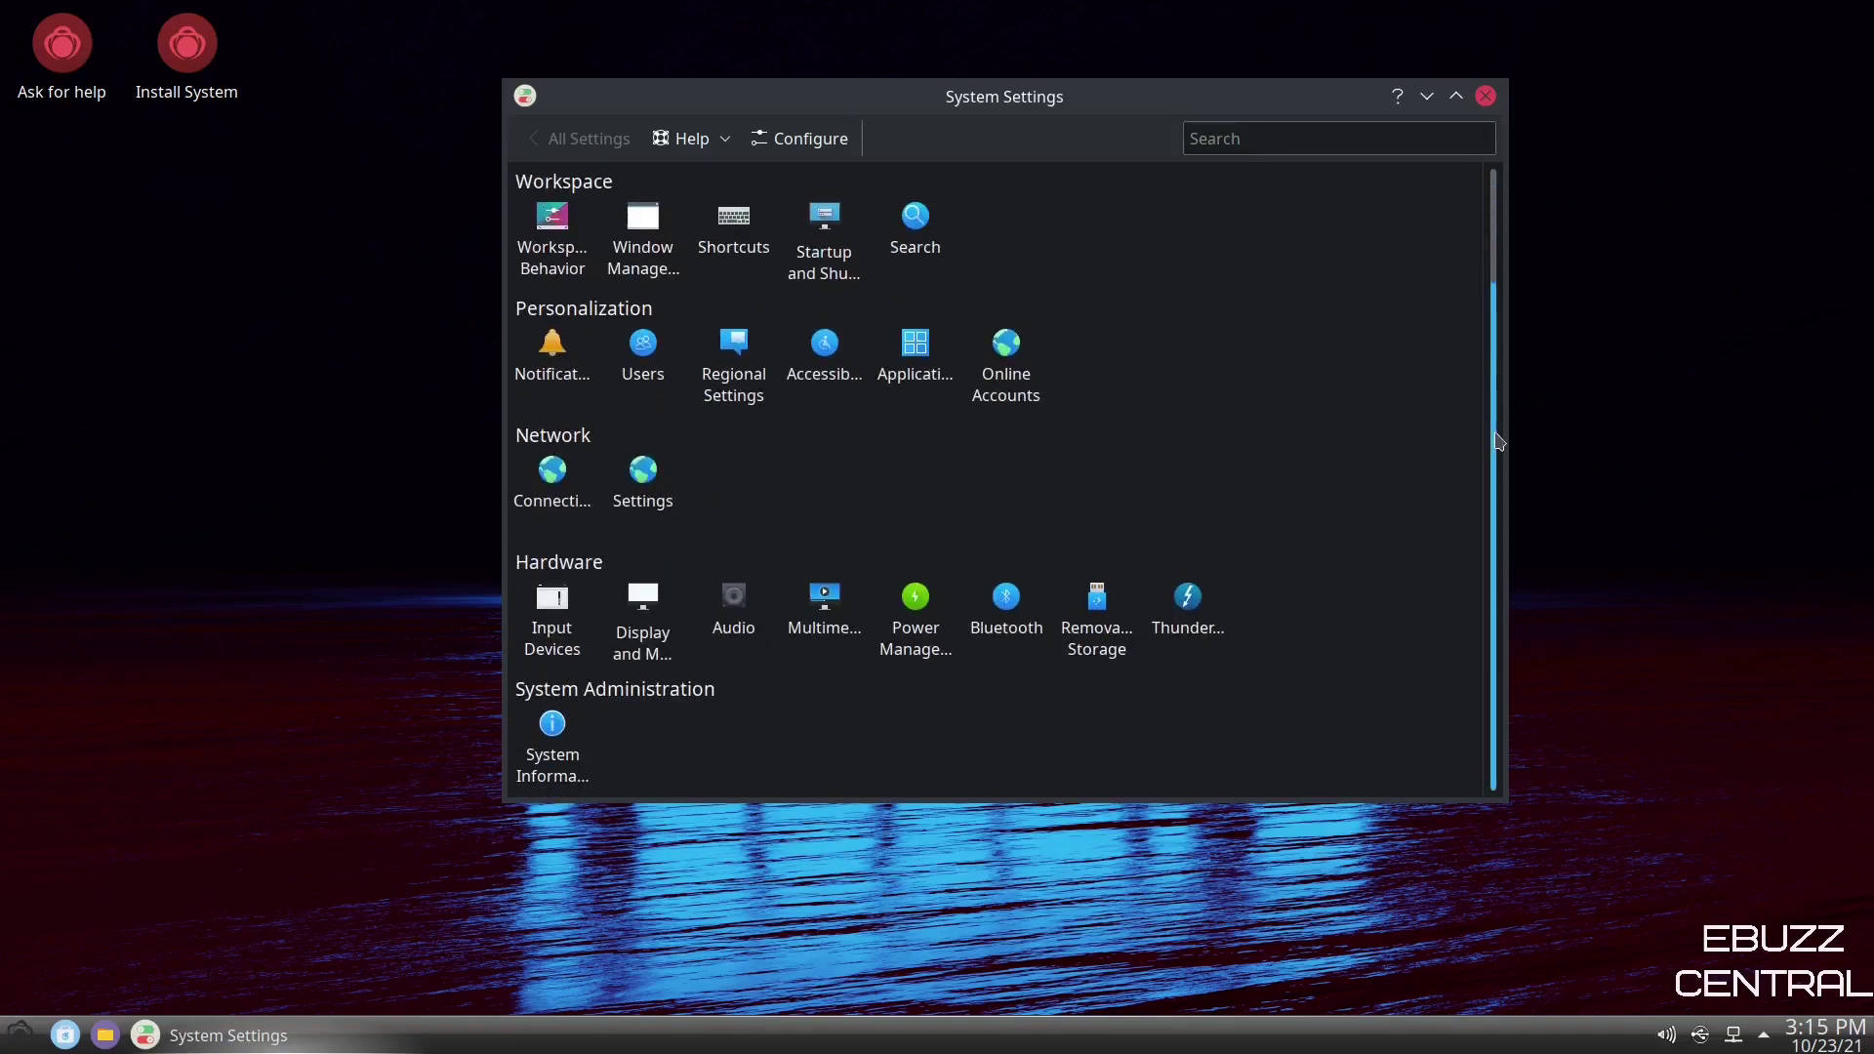
scroll(1496, 438, "up", 3)
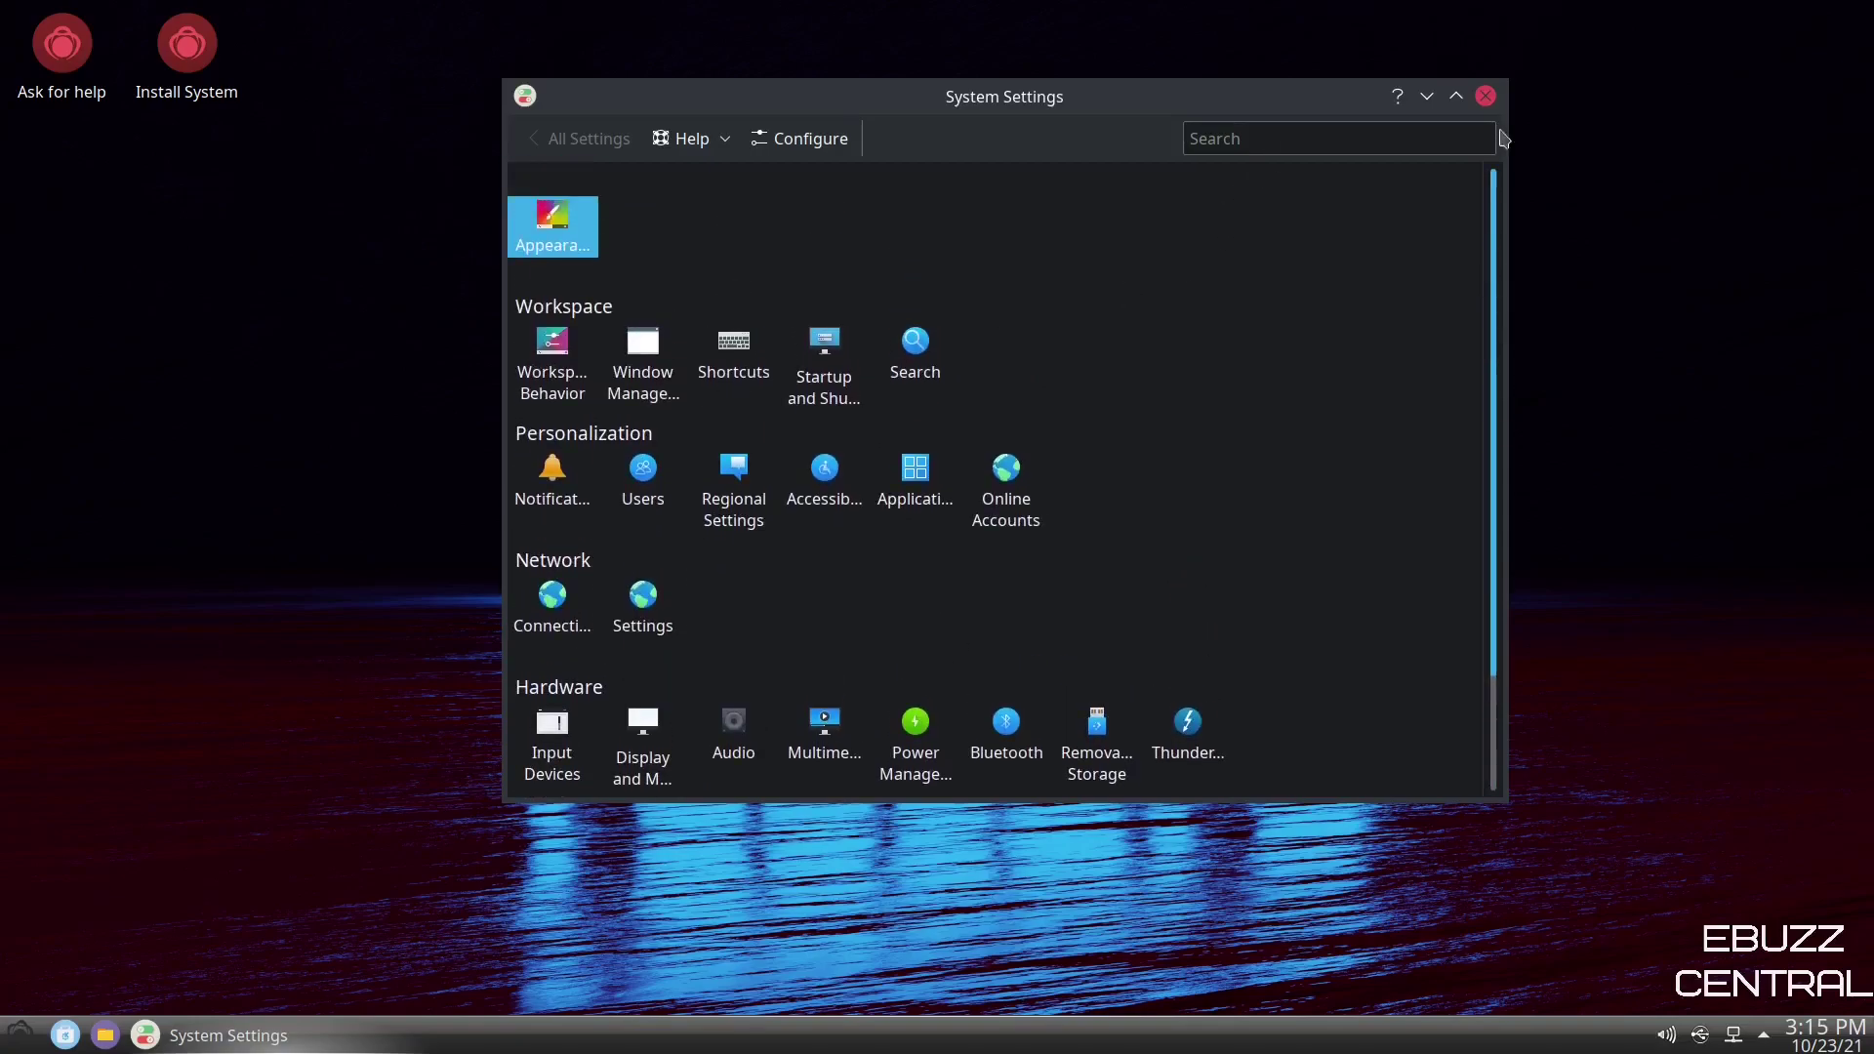
left_click(1488, 97)
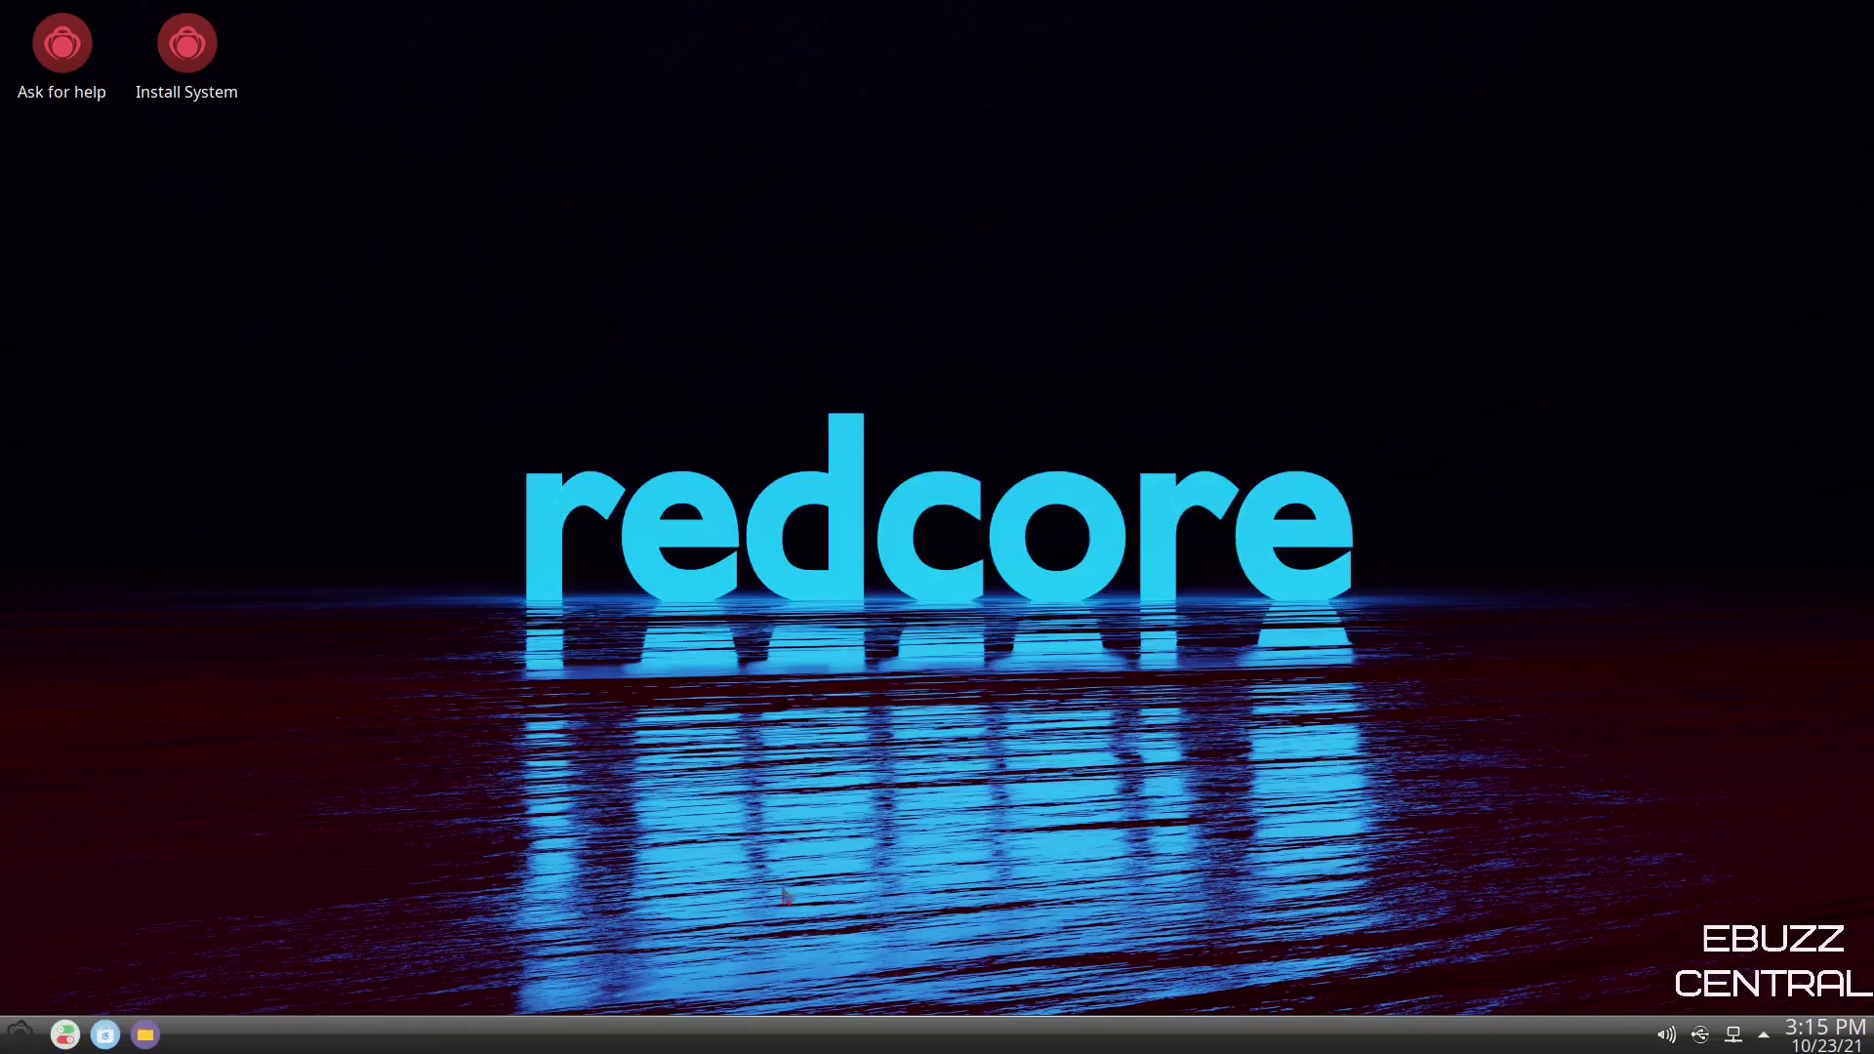